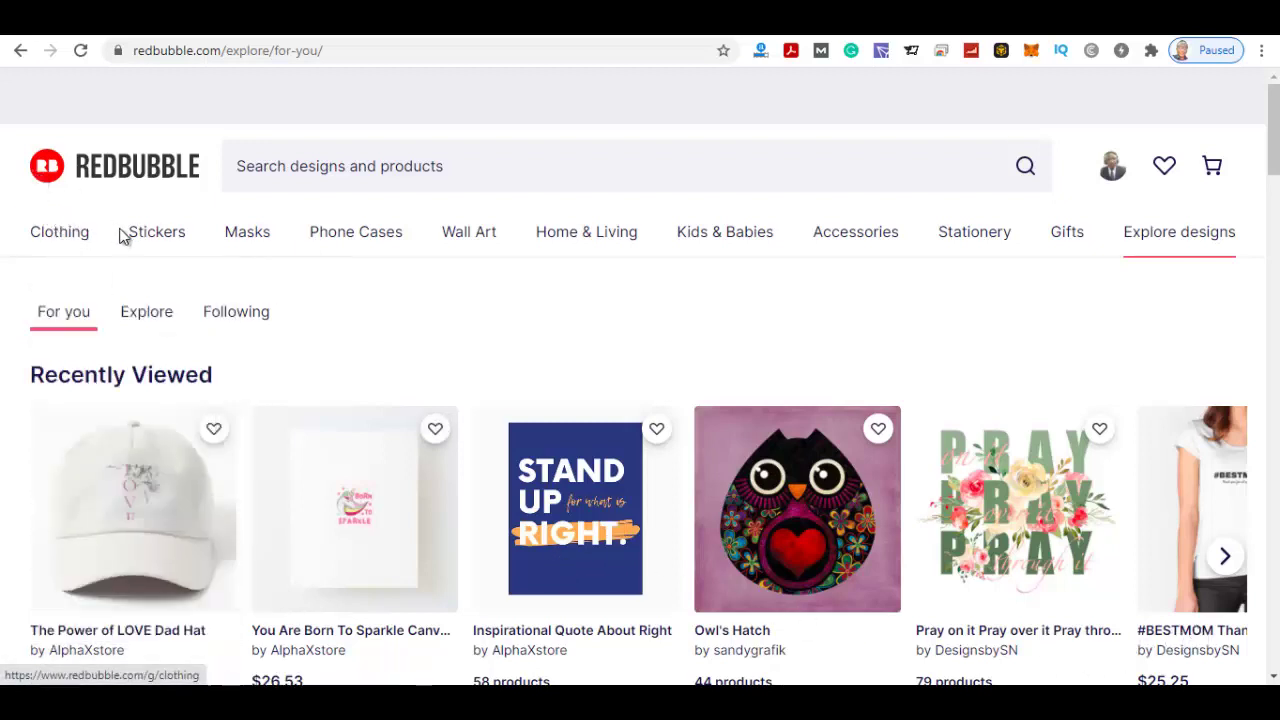
Start adding a new work to the Redbubble shop account.
{"action": "mouse_move", "coordinate": [737, 273]}
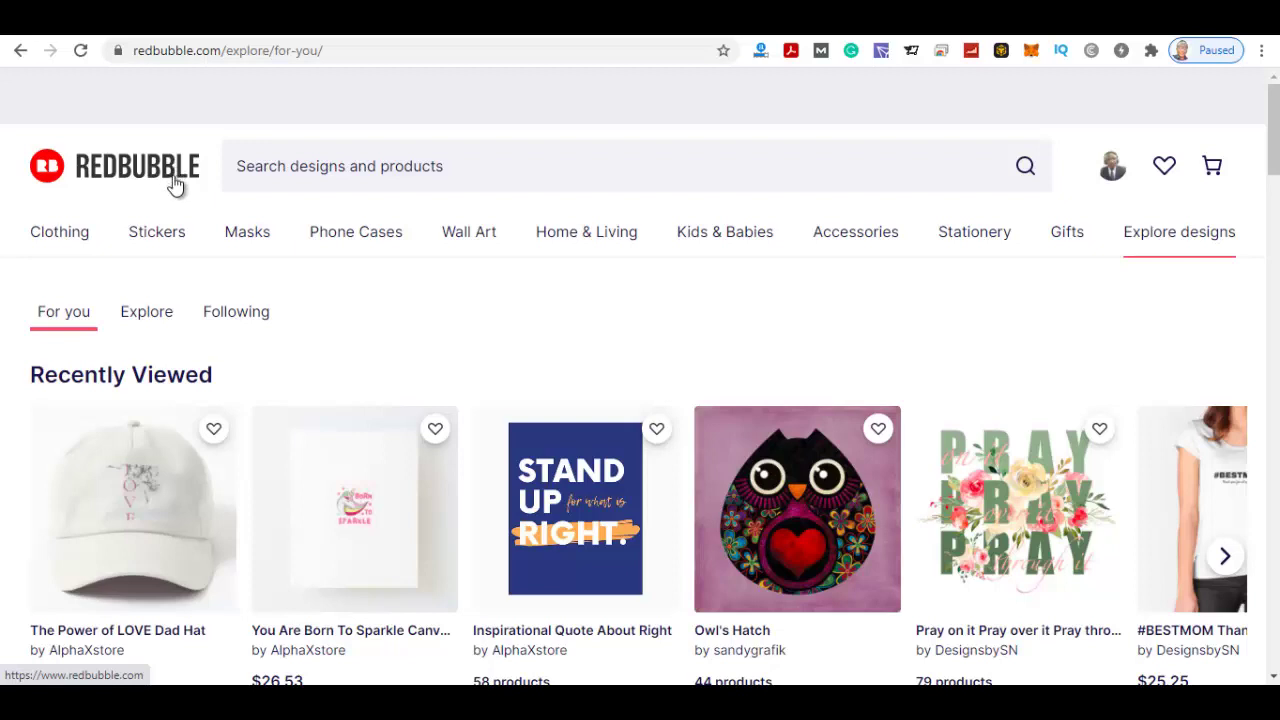
{"action": "left_click", "coordinate": [1113, 184]}
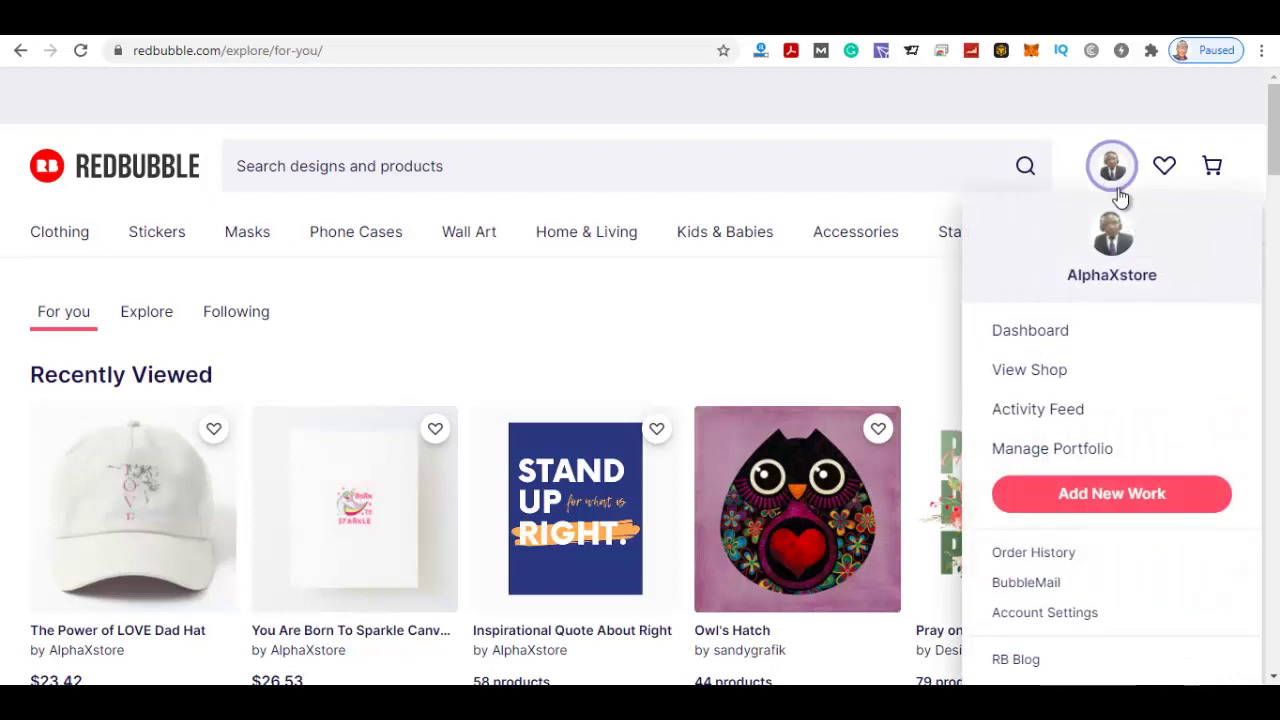
{"action": "left_click", "coordinate": [1118, 496]}
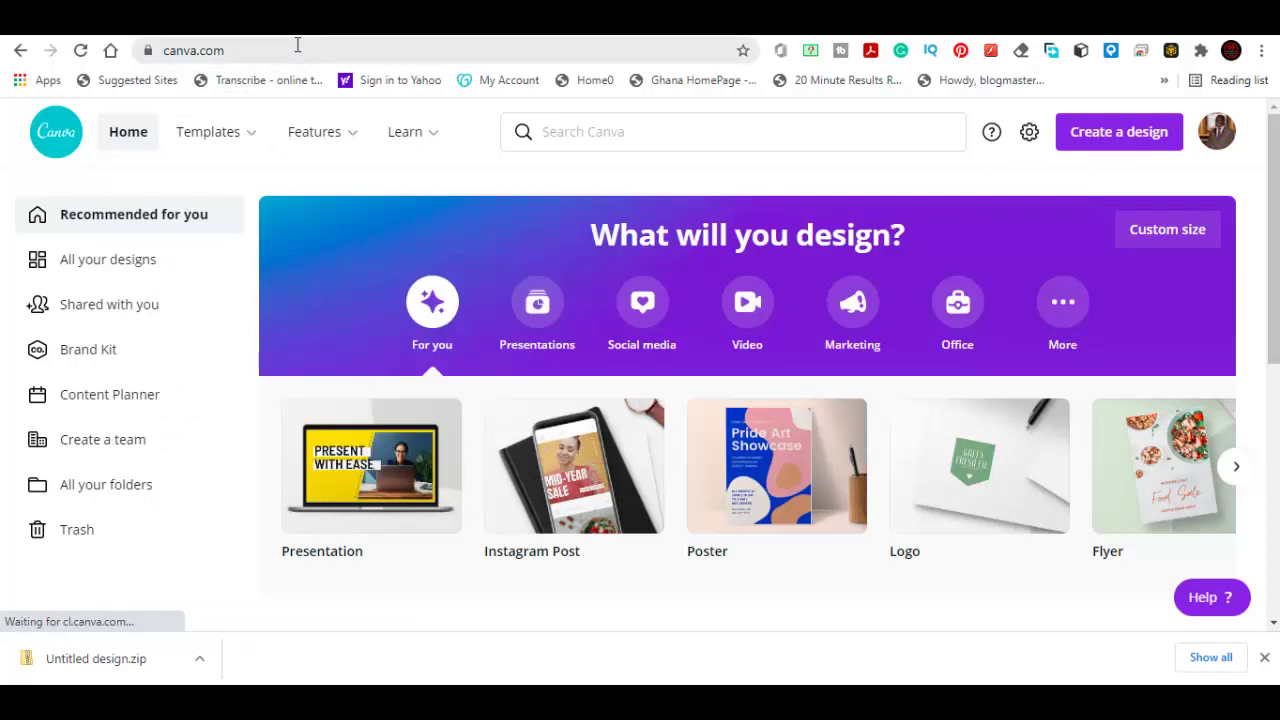
Switch to Canva, browse the T-shirt templates and create a blank T-shirt design.
{"action": "mouse_move", "coordinate": [208, 131]}
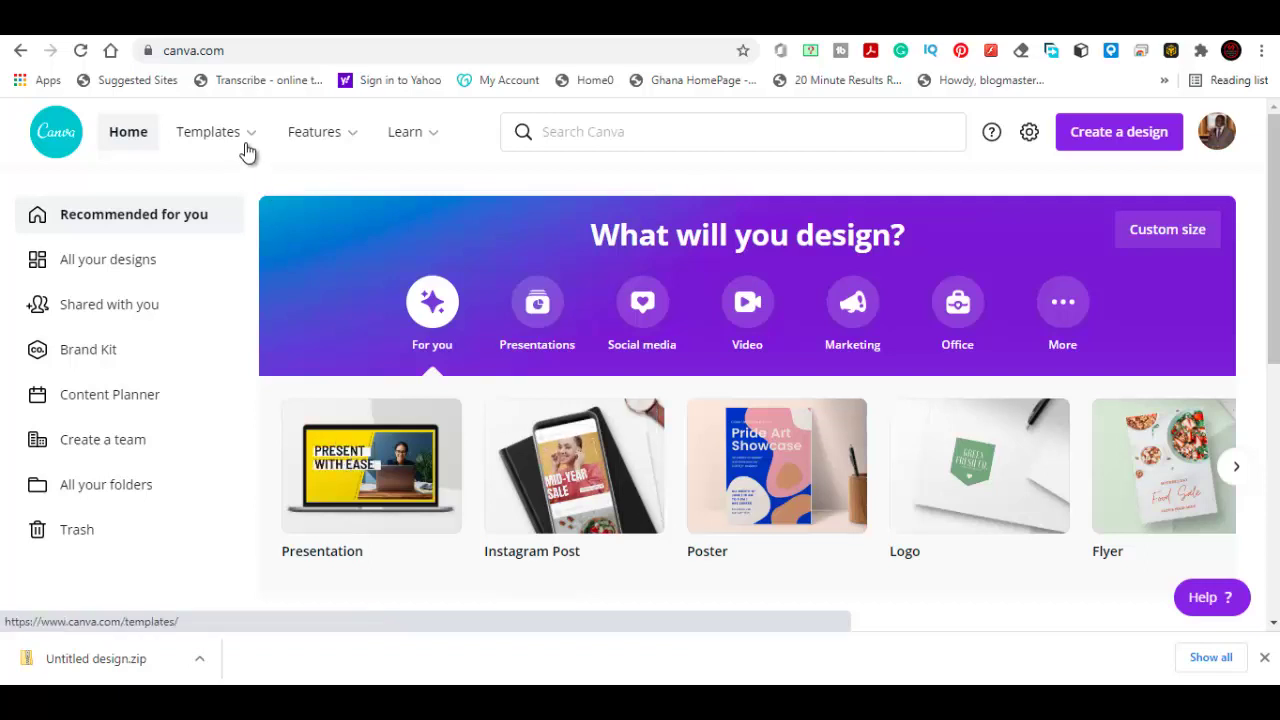
{"action": "mouse_move", "coordinate": [254, 145]}
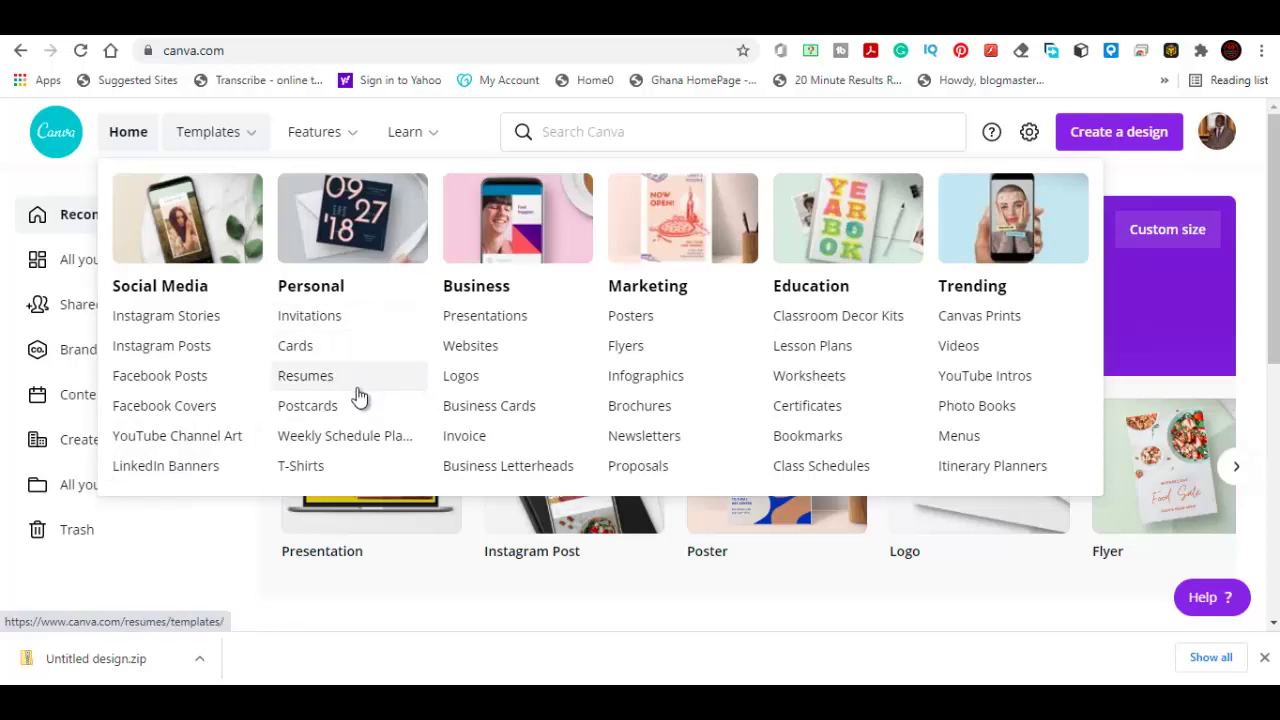
{"action": "left_click", "coordinate": [318, 471]}
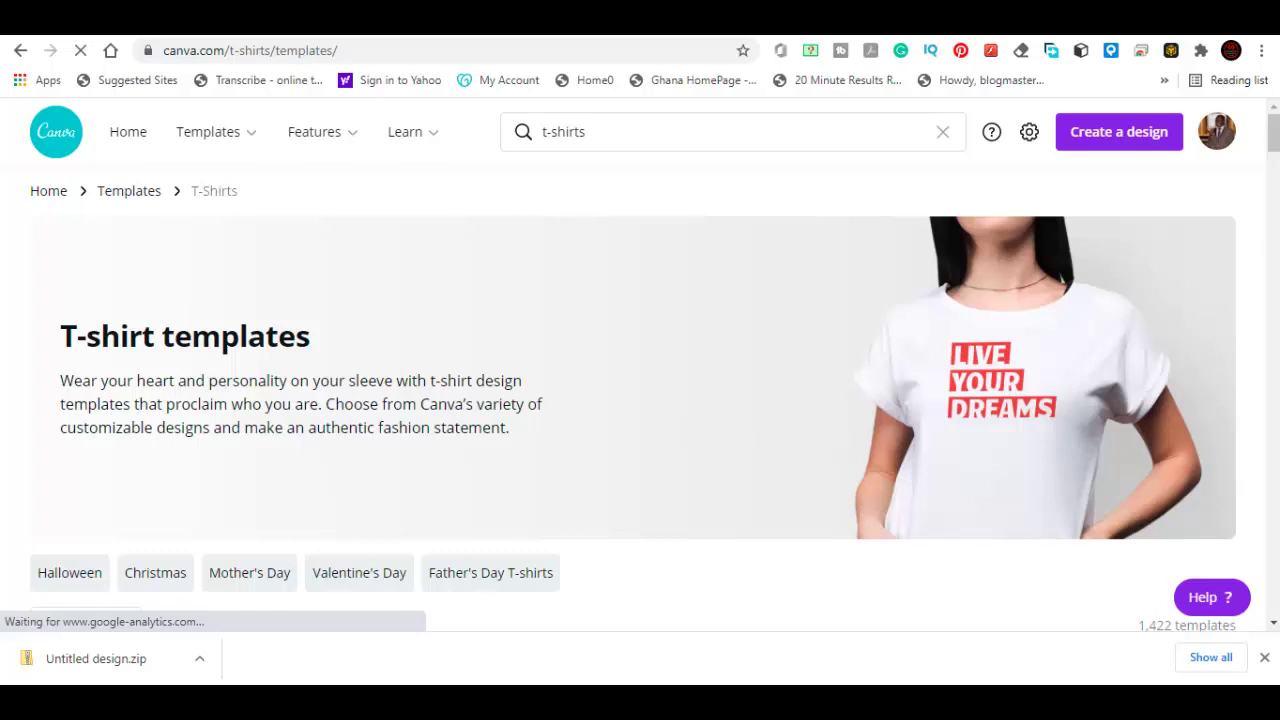
{"action": "left_click_drag", "start_coordinate": [1273, 143], "coordinate": [1273, 198]}
{"action": "left_click_drag", "start_coordinate": [1275, 190], "coordinate": [1240, 183]}
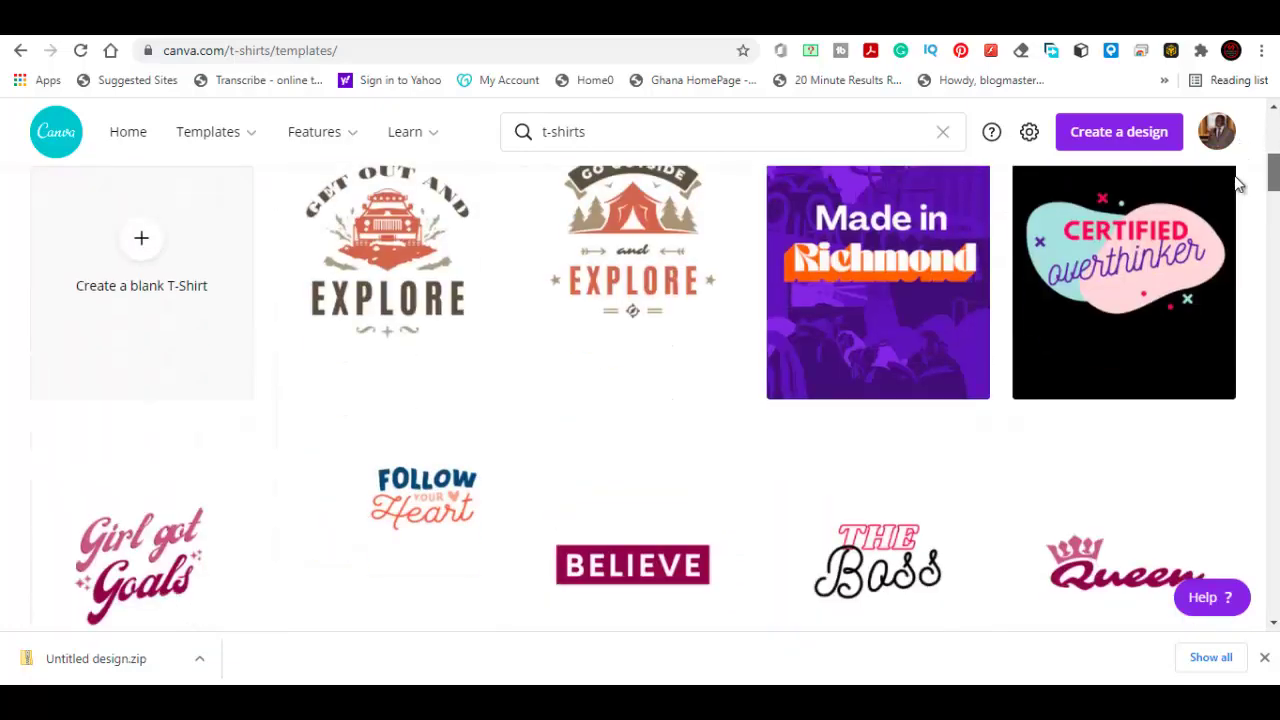
{"action": "scroll", "coordinate": [1100, 175], "scroll_direction": "up", "scroll_amount": 1}
{"action": "mouse_move", "coordinate": [412, 140]}
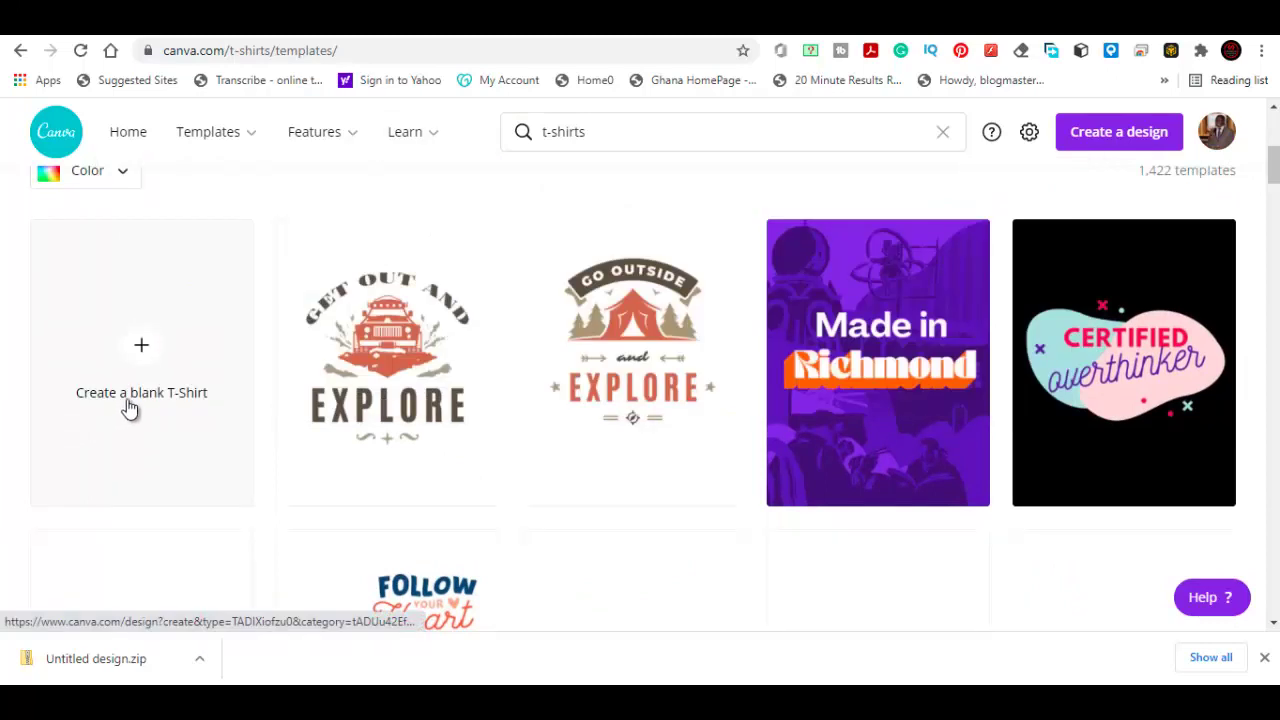
{"action": "left_click", "coordinate": [141, 356]}
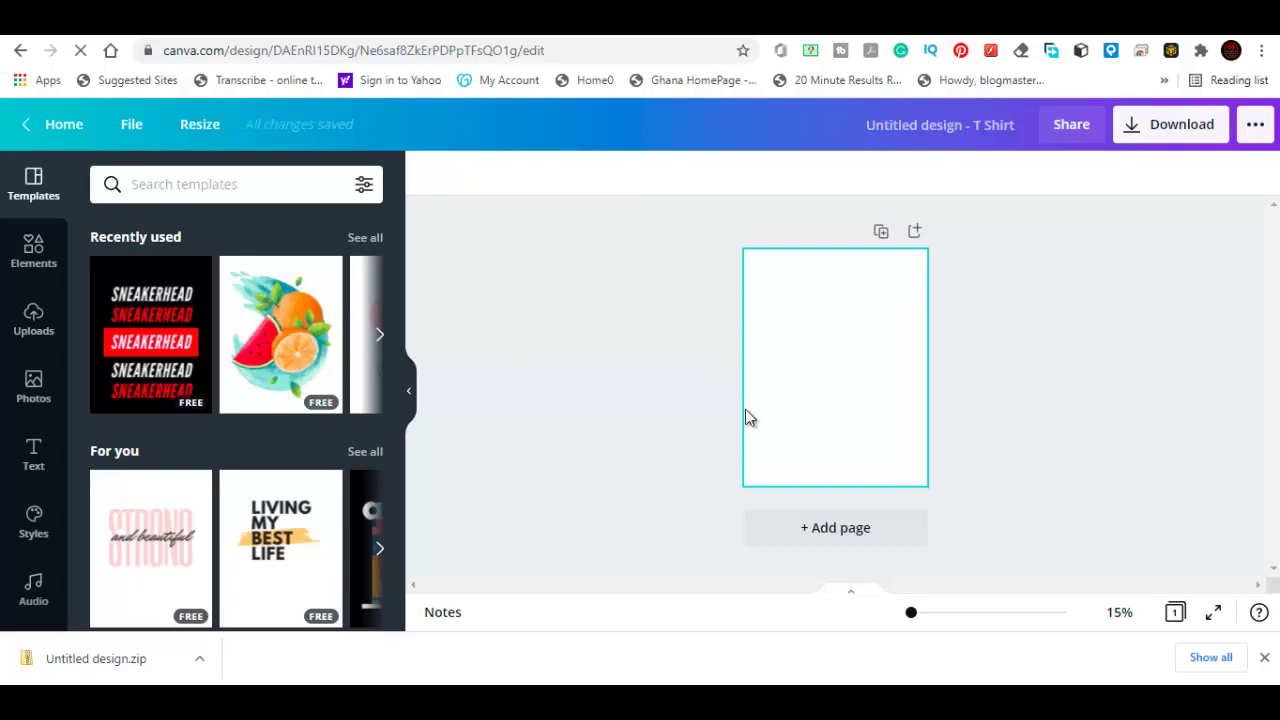
{"action": "left_click", "coordinate": [283, 370]}
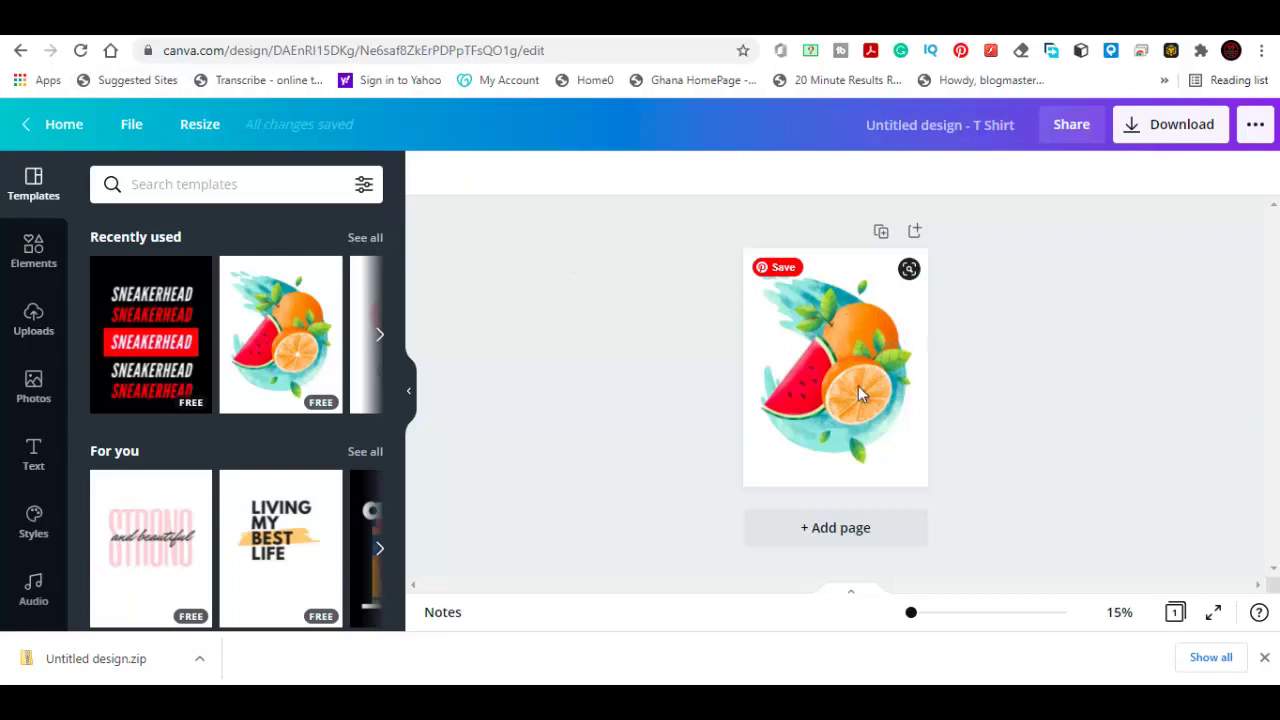
{"action": "left_click", "coordinate": [846, 408]}
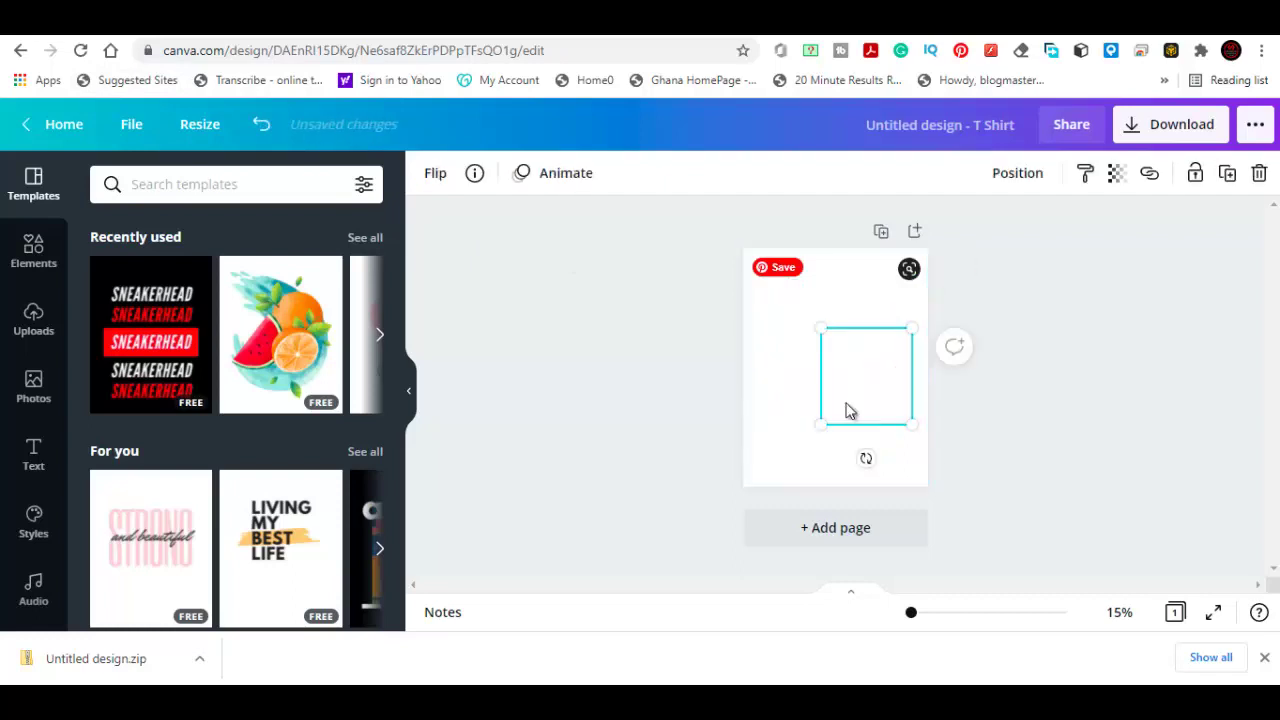
{"action": "left_click", "coordinate": [264, 126]}
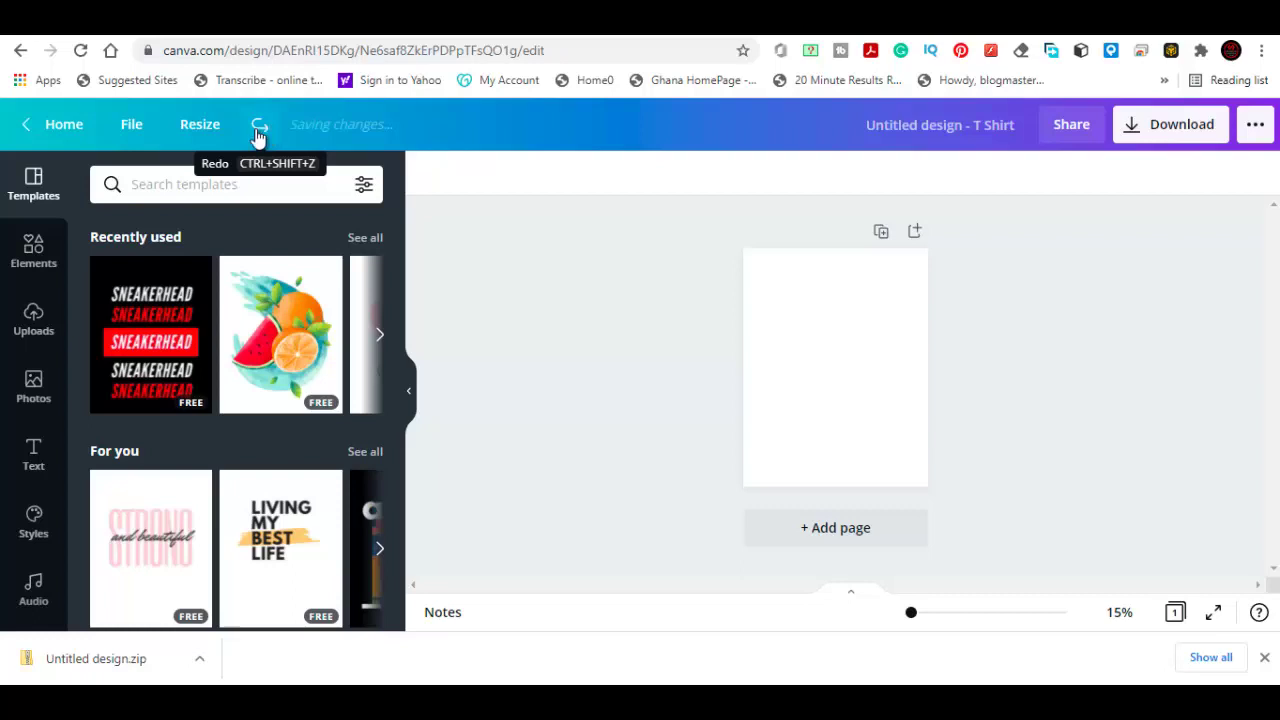
Search the photos for "cute dog png" and fill the blank page with the dog wearing a grey hat and green bow.
{"action": "left_click", "coordinate": [33, 390]}
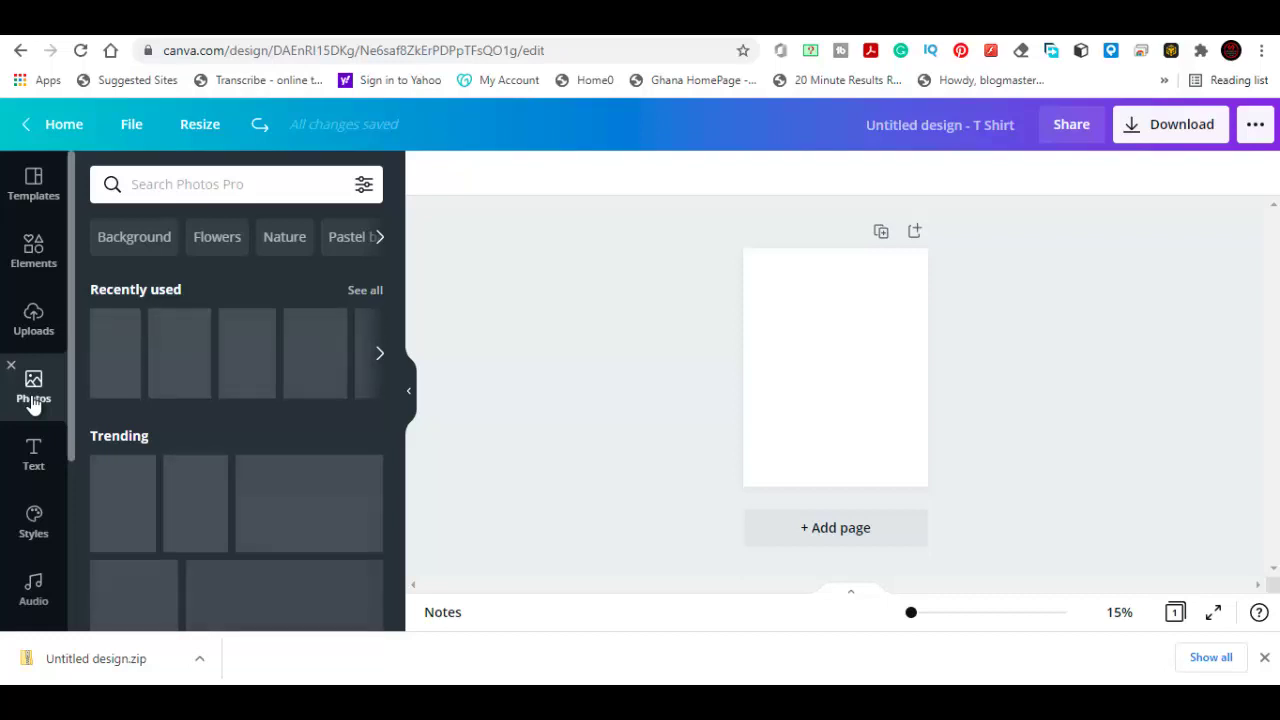
{"action": "left_click", "coordinate": [259, 184]}
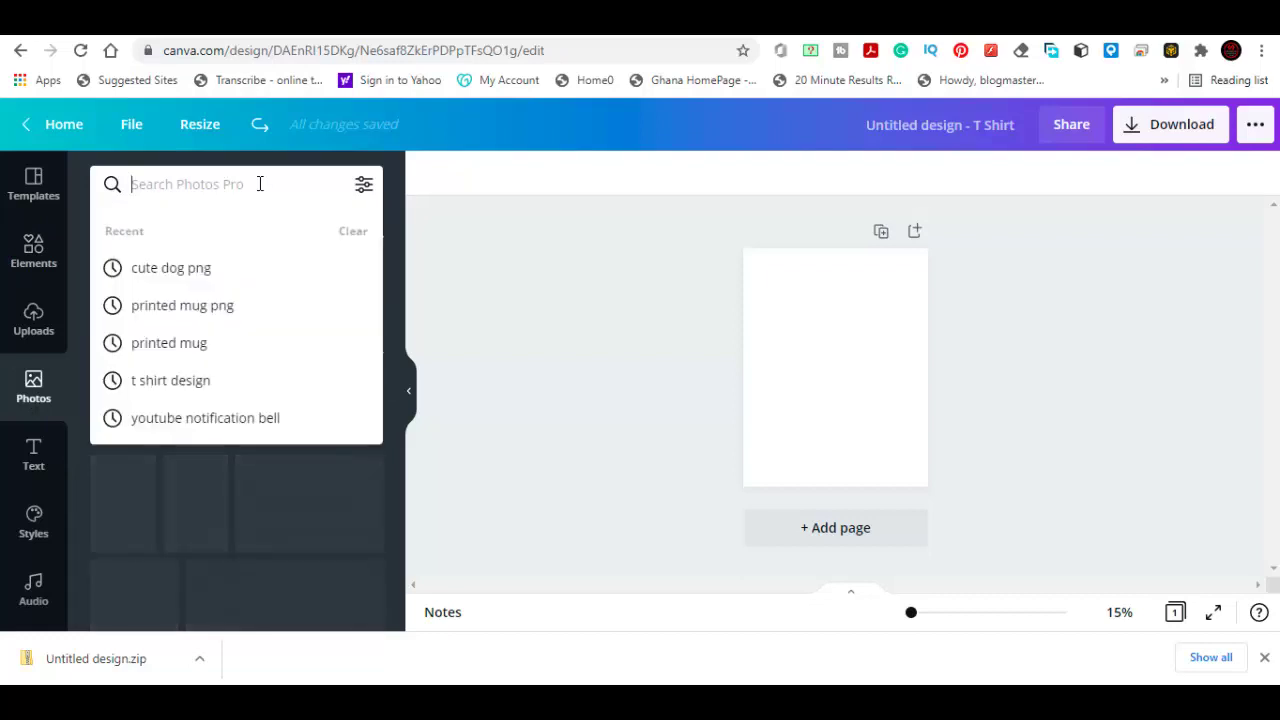
{"action": "left_click", "coordinate": [201, 287]}
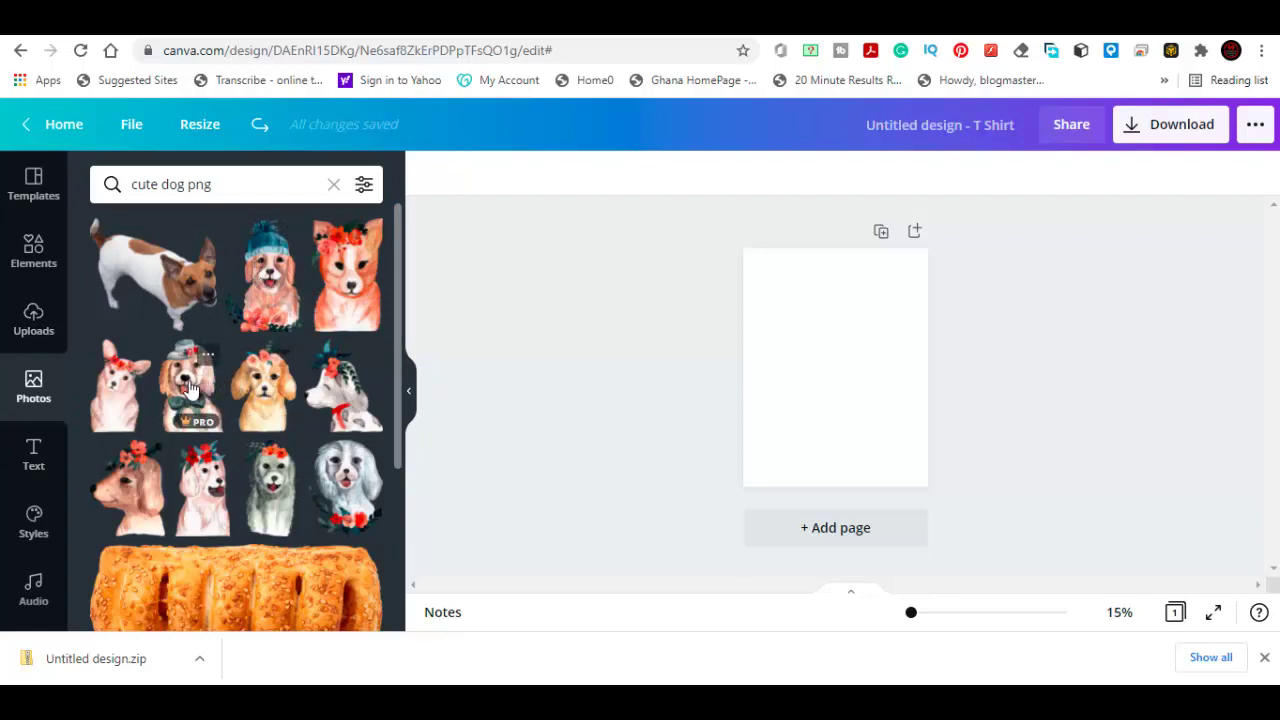
{"action": "left_click_drag", "start_coordinate": [190, 390], "coordinate": [760, 297]}
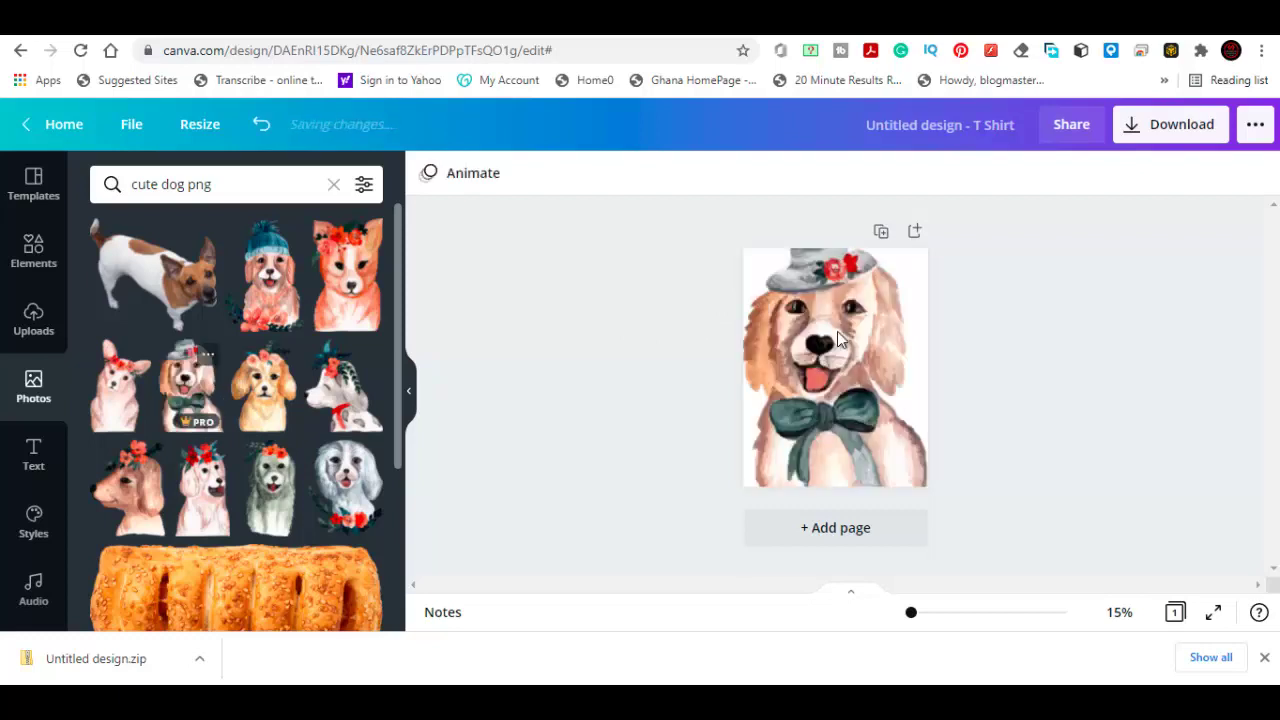
Add a second page and place the golden dog with the pink flower crown on it.
{"action": "left_click", "coordinate": [828, 530]}
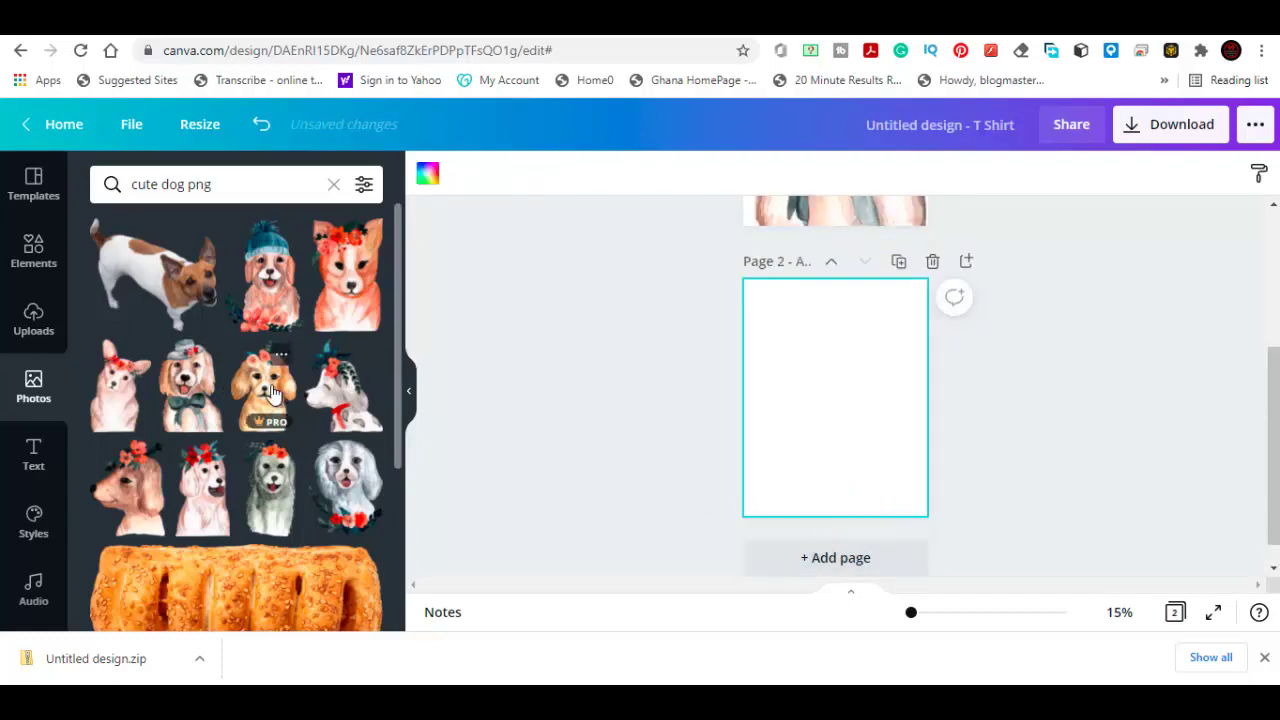
{"action": "left_click_drag", "start_coordinate": [265, 390], "coordinate": [795, 350]}
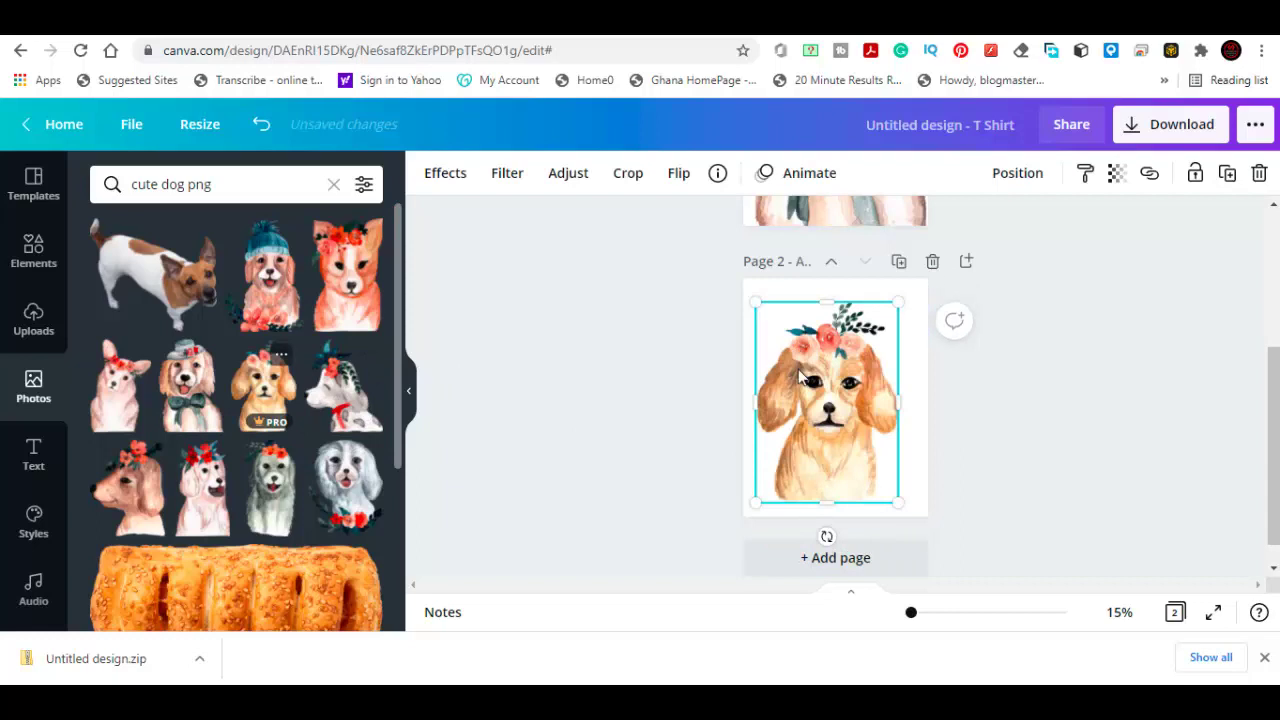
Add a third page and fill it with the grey-white dog above red flowers.
{"action": "left_click", "coordinate": [838, 560]}
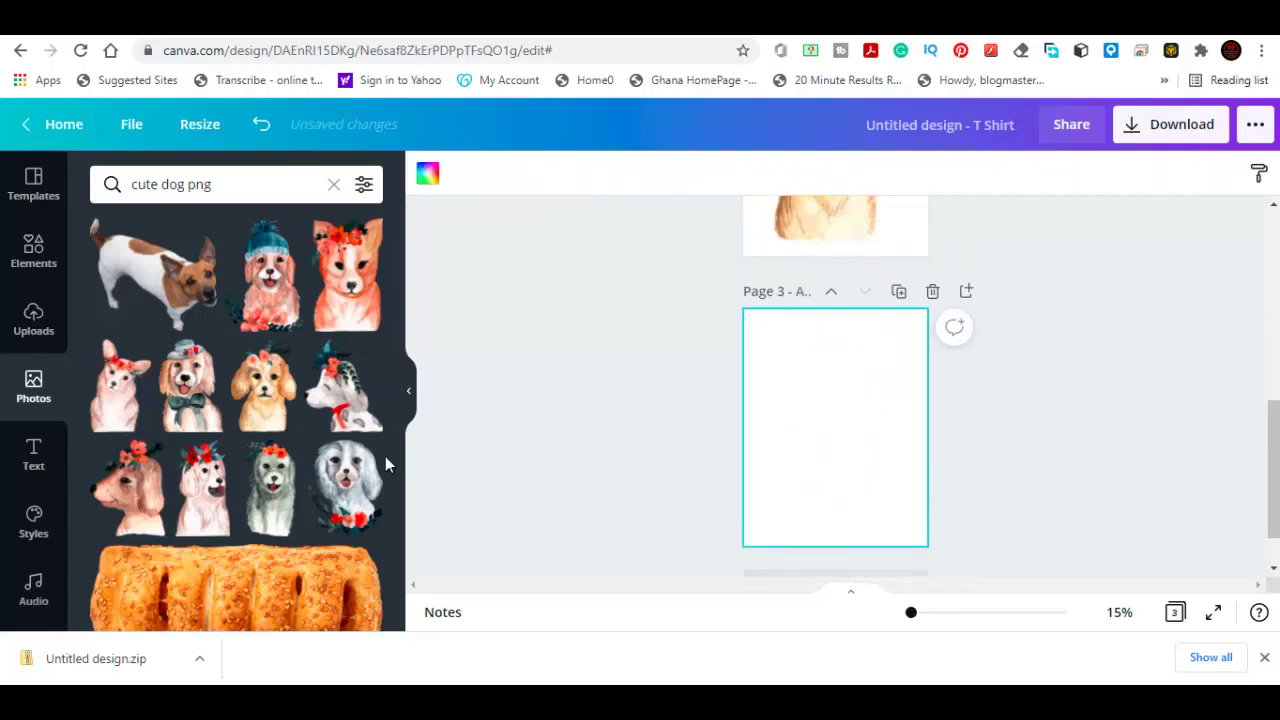
{"action": "left_click_drag", "start_coordinate": [350, 502], "coordinate": [811, 374]}
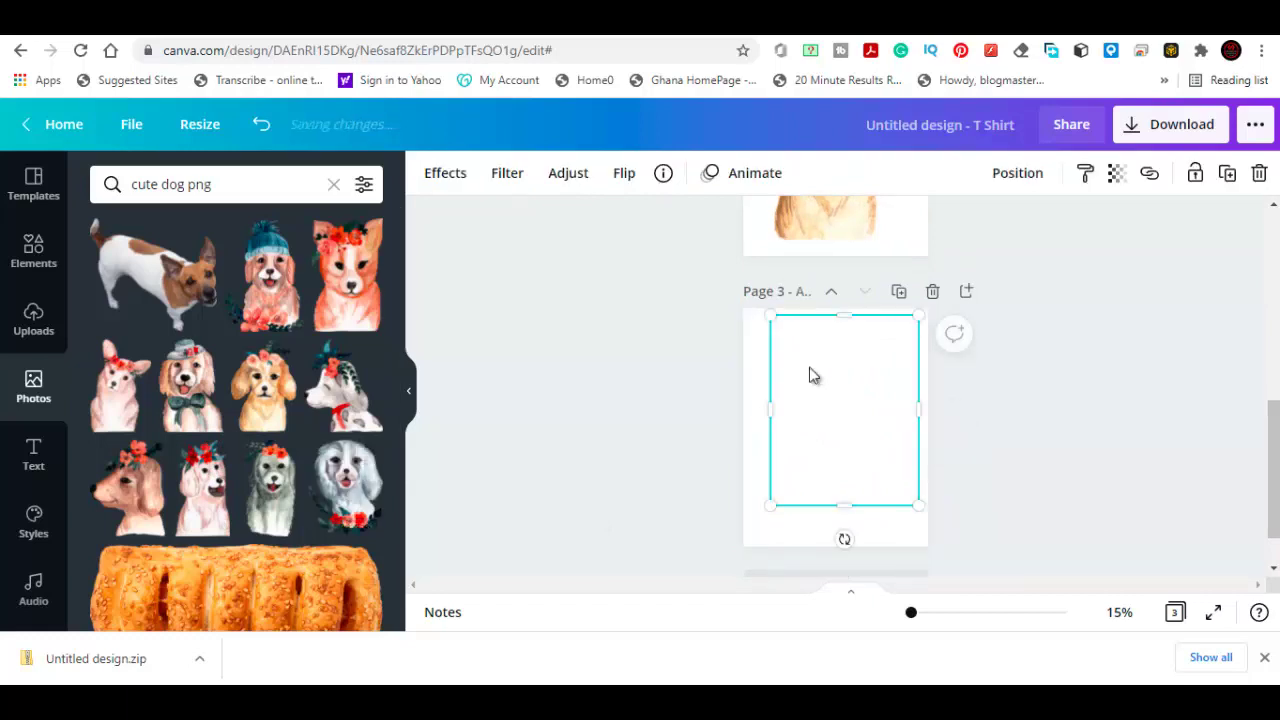
{"action": "left_click", "coordinate": [514, 451]}
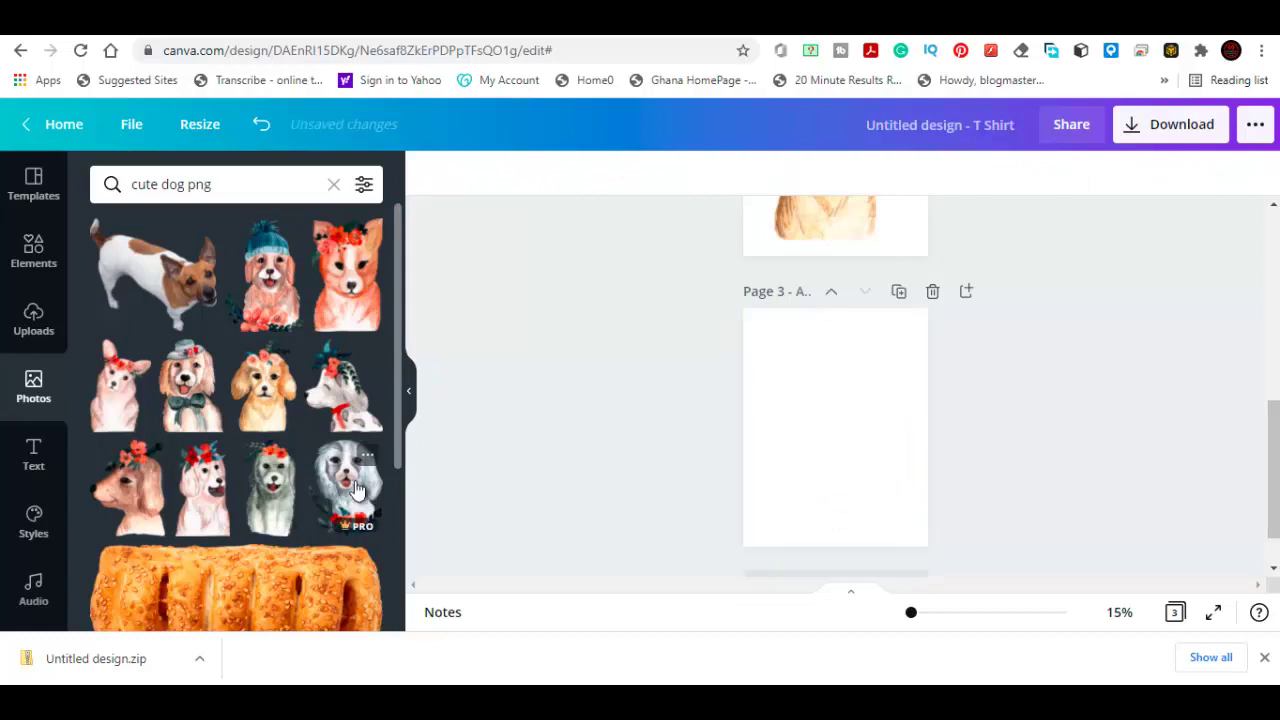
{"action": "left_click_drag", "start_coordinate": [355, 490], "coordinate": [755, 400]}
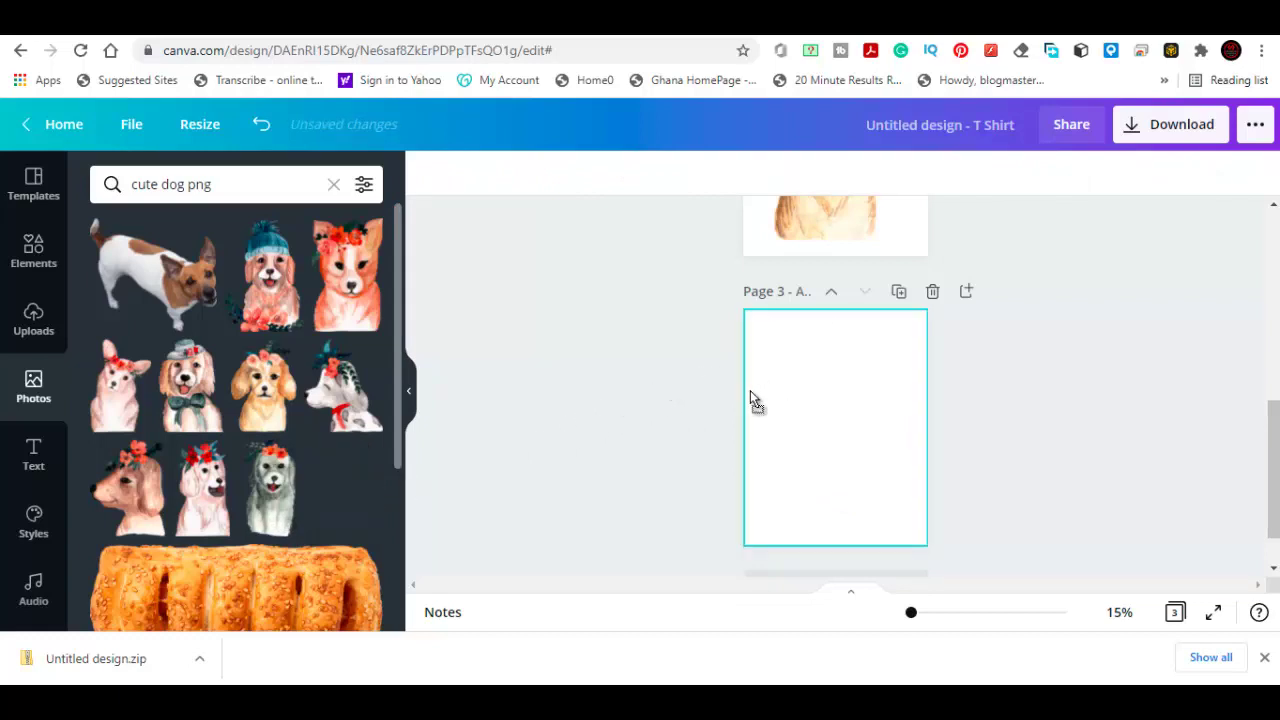
{"action": "left_click_drag", "start_coordinate": [750, 393], "coordinate": [752, 397]}
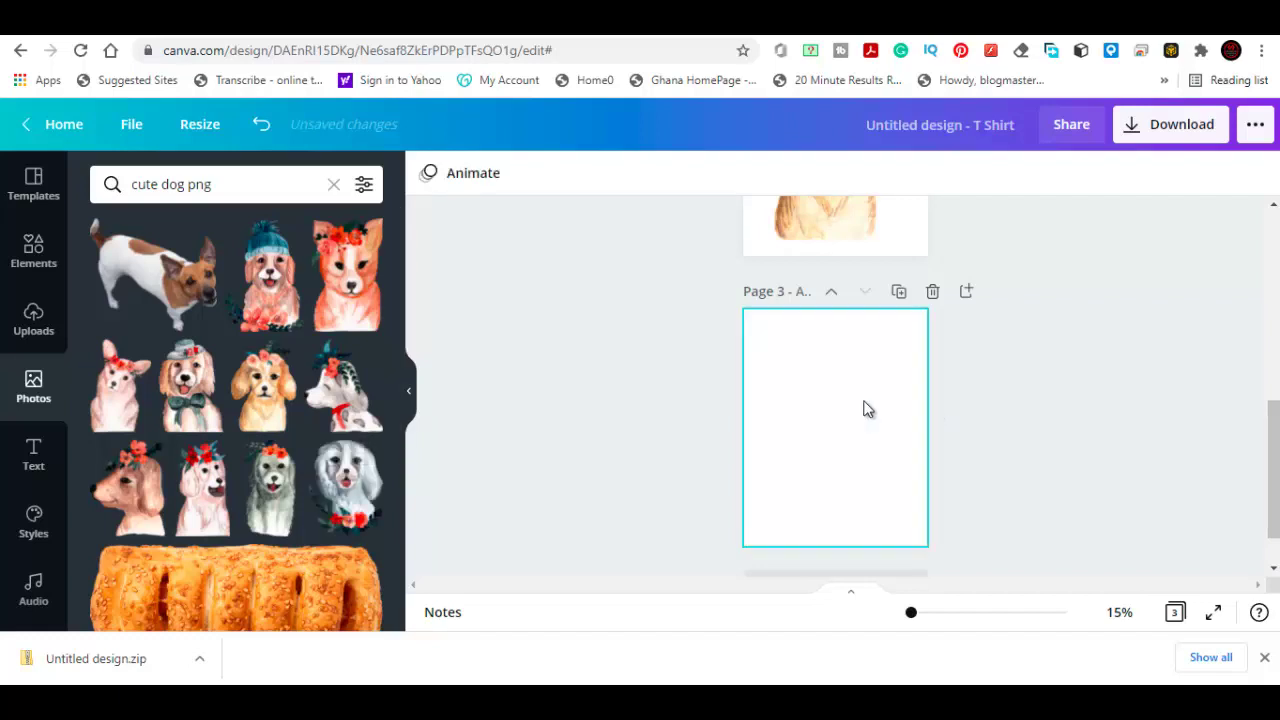
{"action": "left_click", "coordinate": [843, 431]}
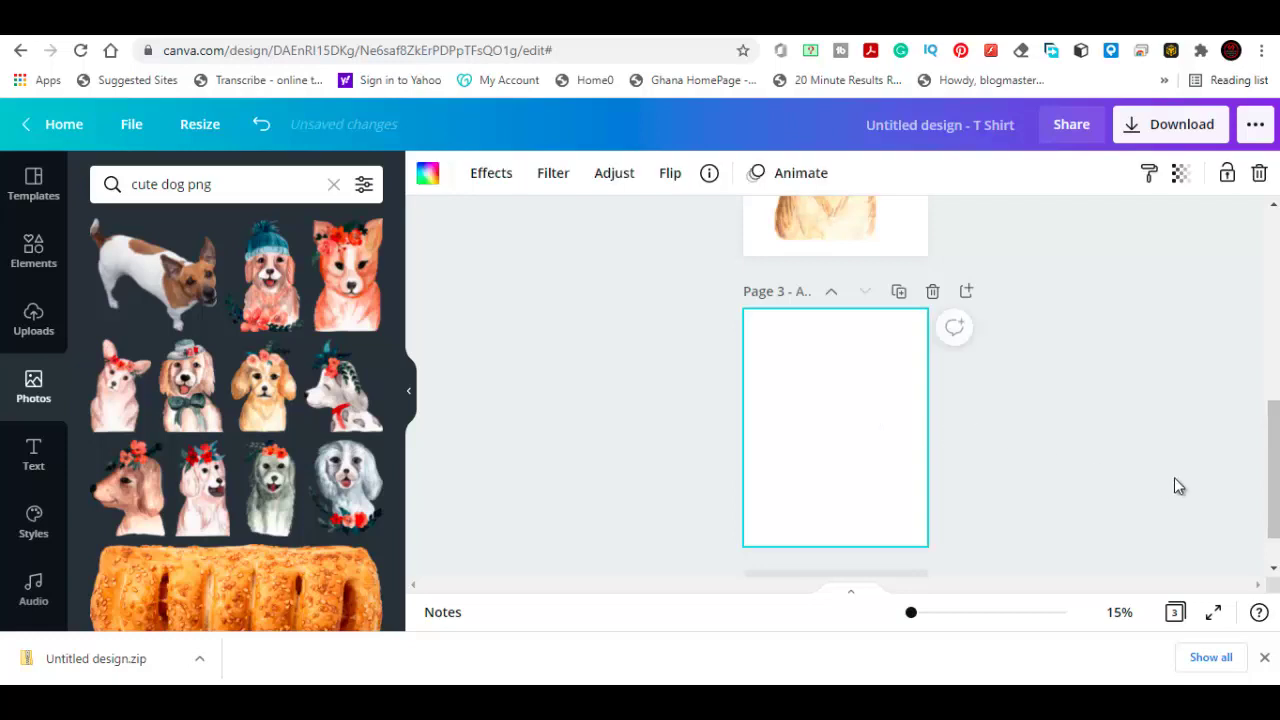
{"action": "left_click_drag", "start_coordinate": [1272, 484], "coordinate": [1240, 292]}
{"action": "scroll", "coordinate": [1238, 405], "scroll_direction": "down", "scroll_amount": 3}
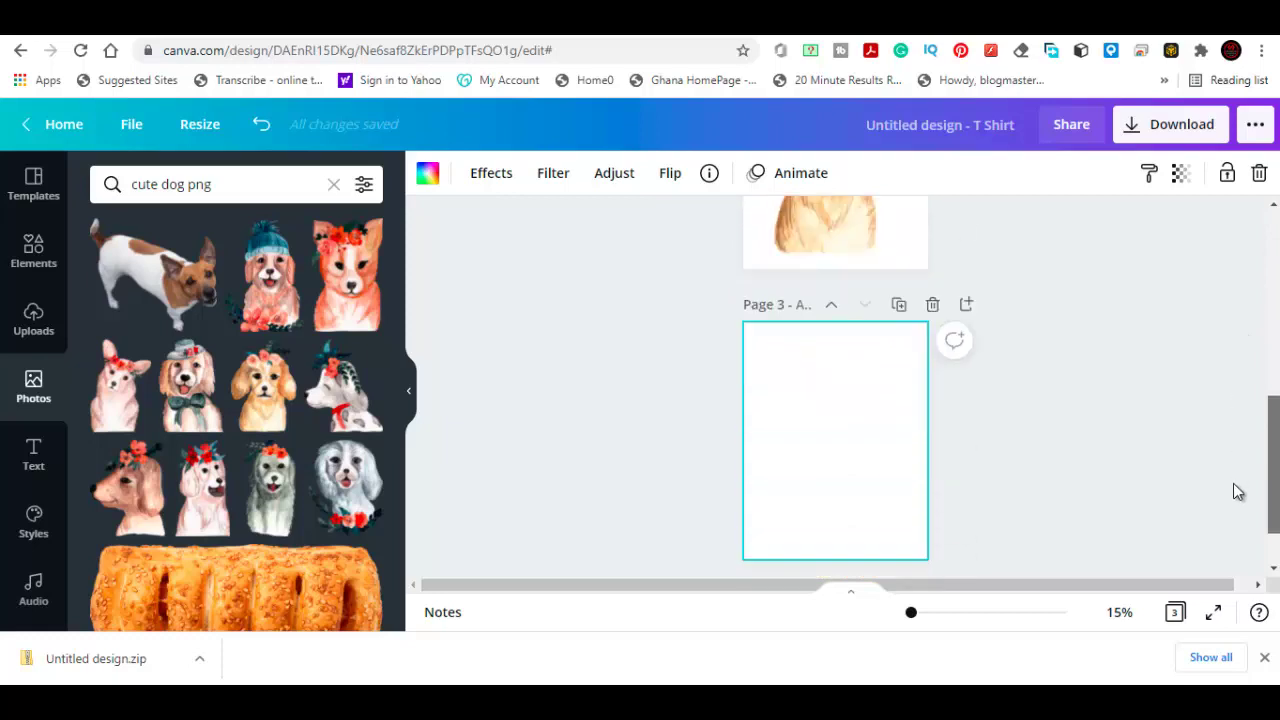
{"action": "scroll", "coordinate": [1233, 493], "scroll_direction": "down", "scroll_amount": 1}
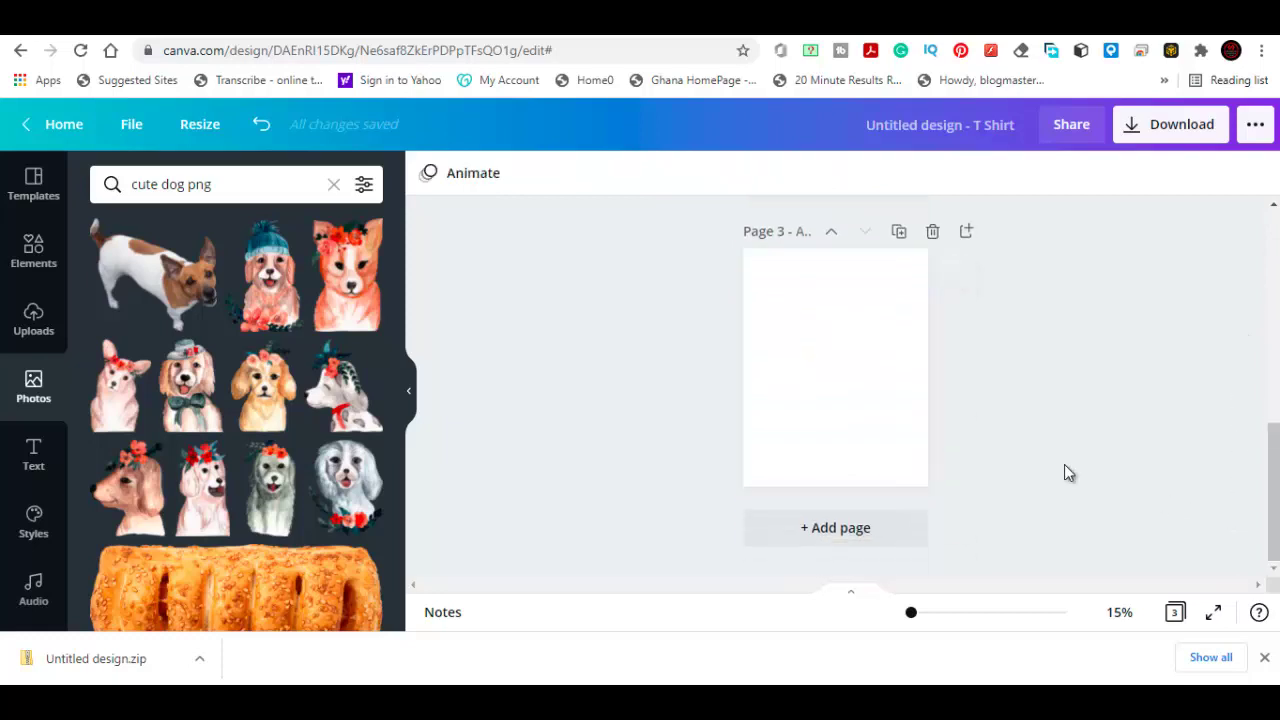
{"action": "left_click", "coordinate": [850, 375]}
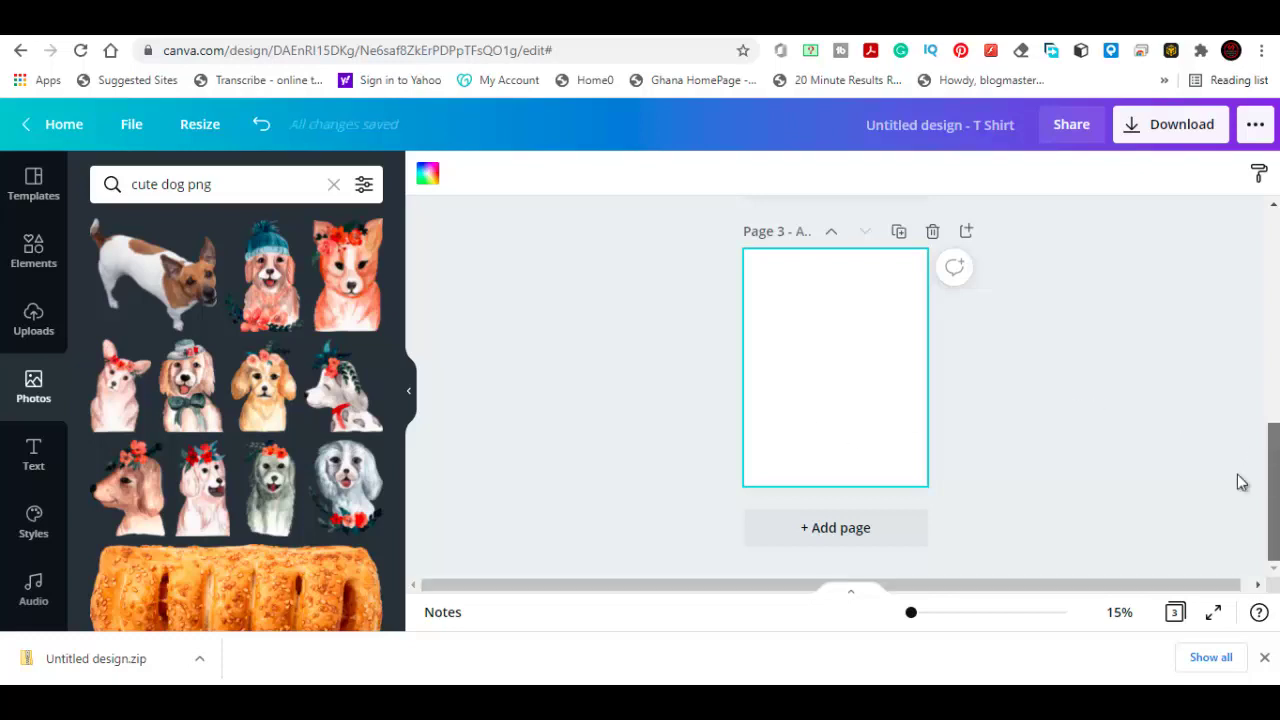
{"action": "left_click_drag", "start_coordinate": [330, 490], "coordinate": [758, 412]}
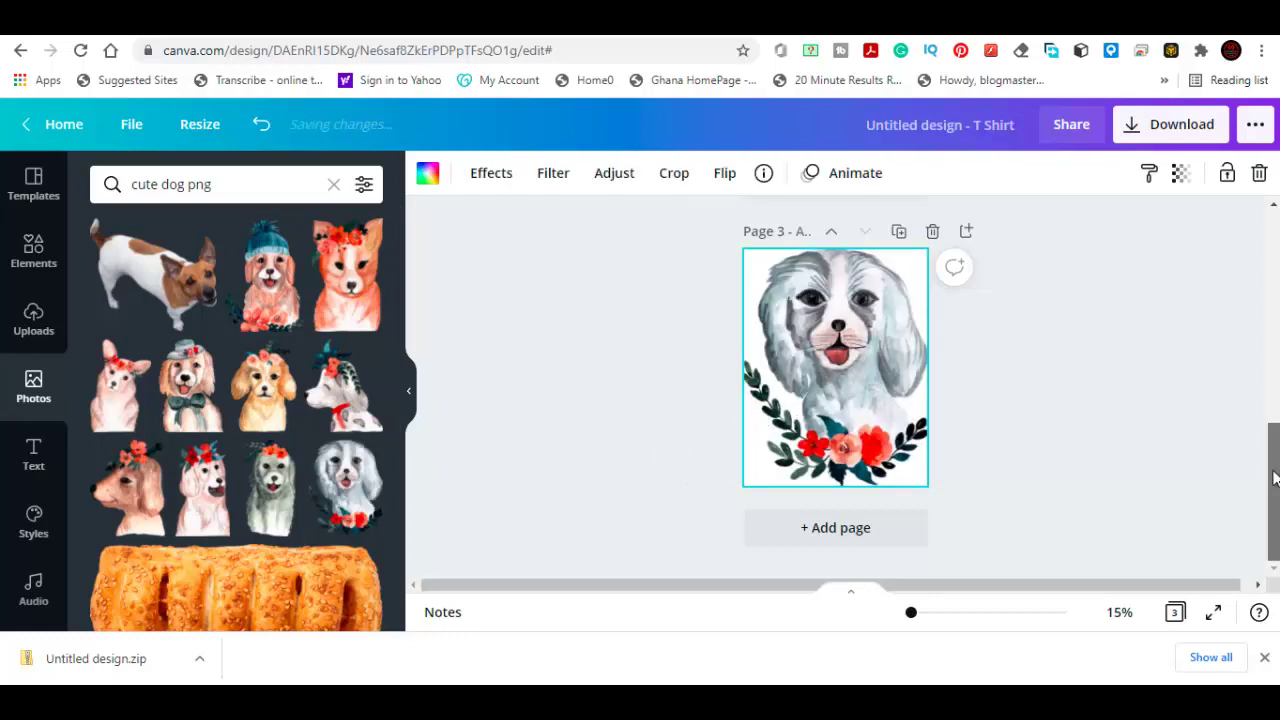
Preview the dog designs in full screen, paging through them, and return to the editor.
{"action": "left_click_drag", "start_coordinate": [1275, 478], "coordinate": [1243, 383]}
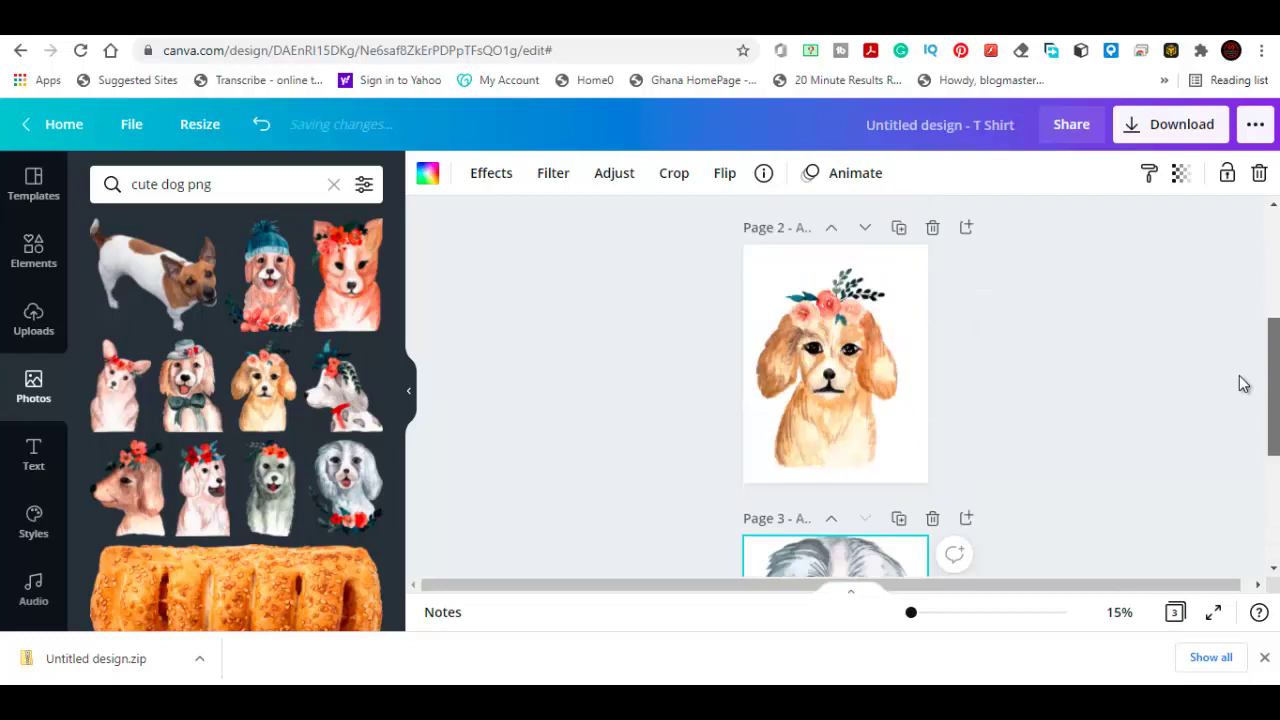
{"action": "left_click", "coordinate": [1243, 383]}
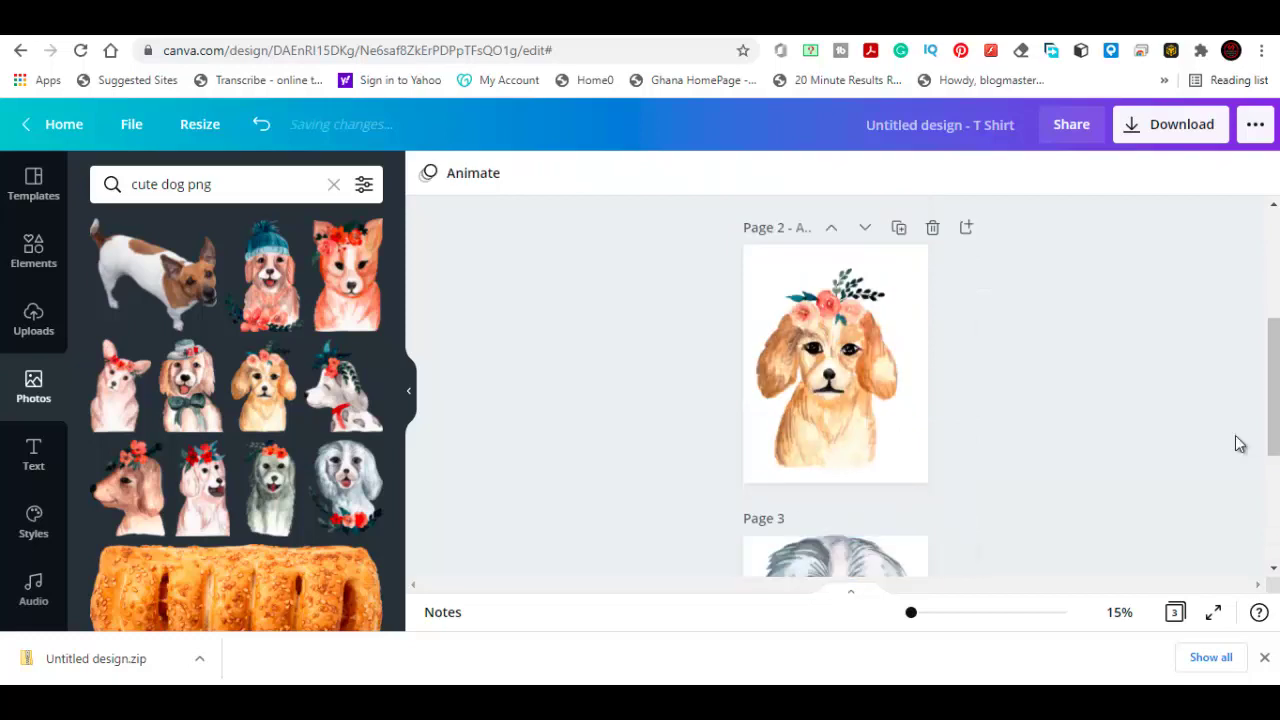
{"action": "left_click", "coordinate": [1215, 613]}
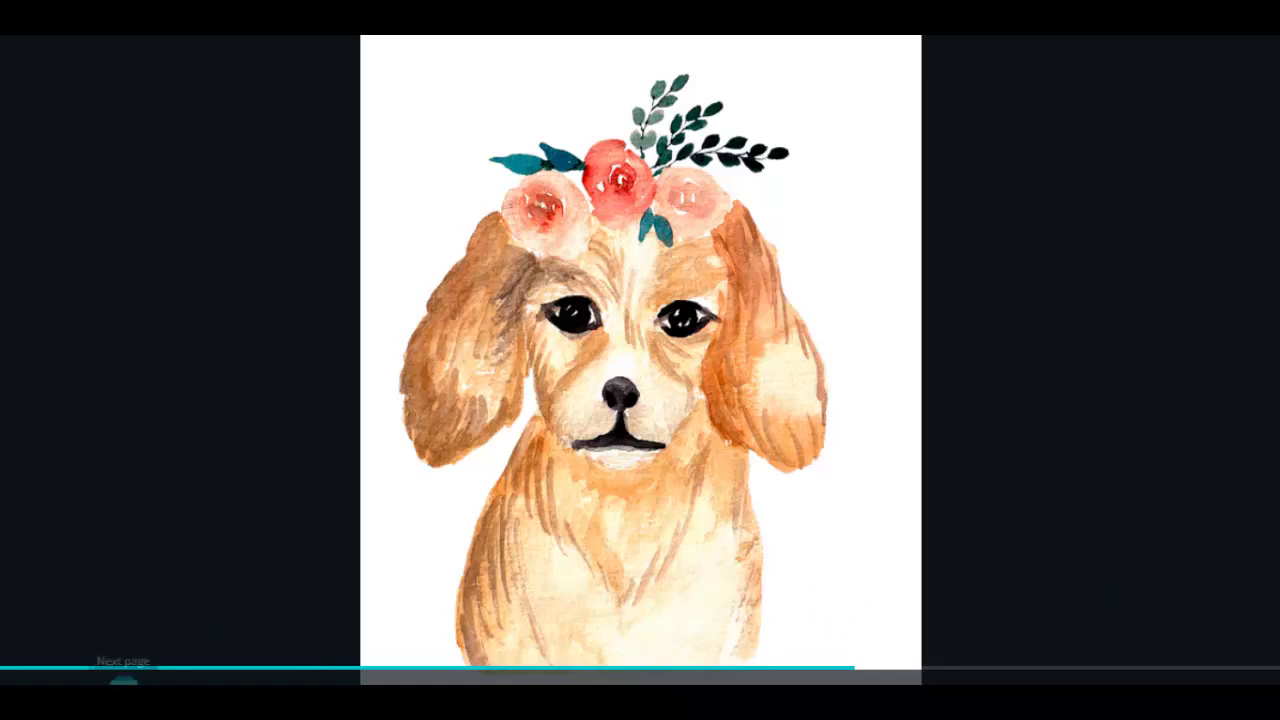
{"action": "left_click", "coordinate": [123, 679]}
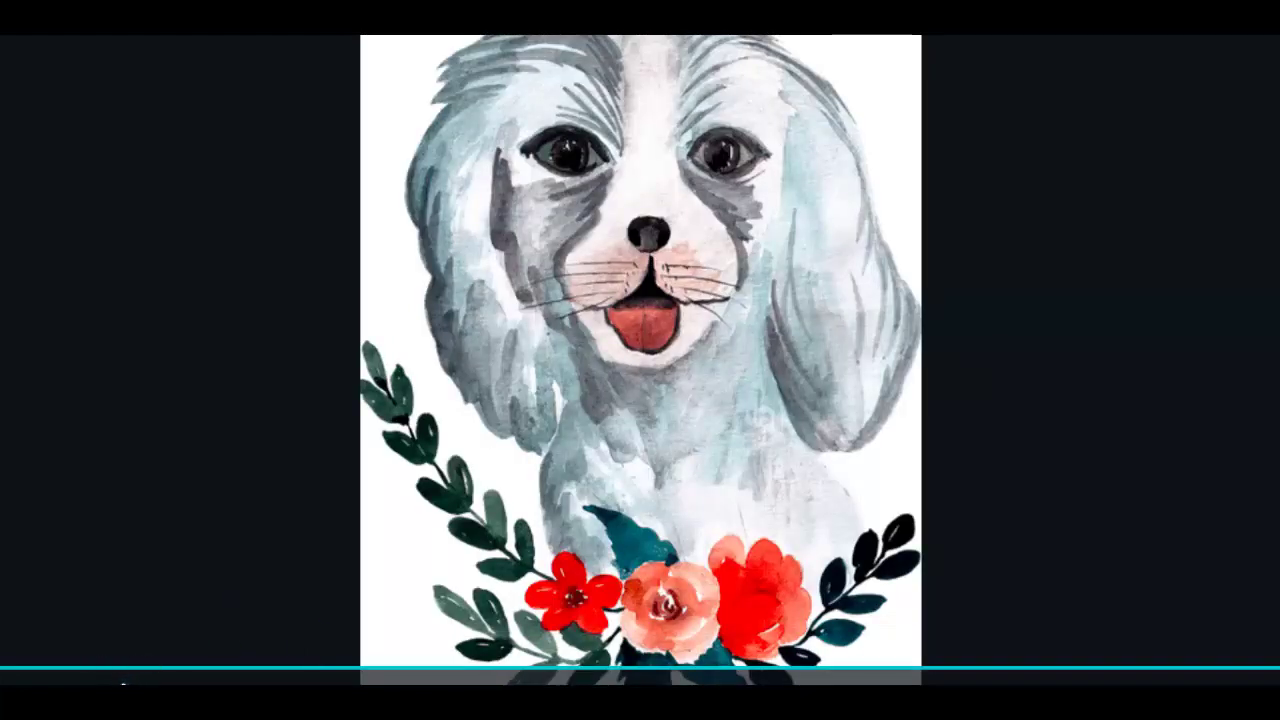
{"action": "left_click", "coordinate": [123, 679]}
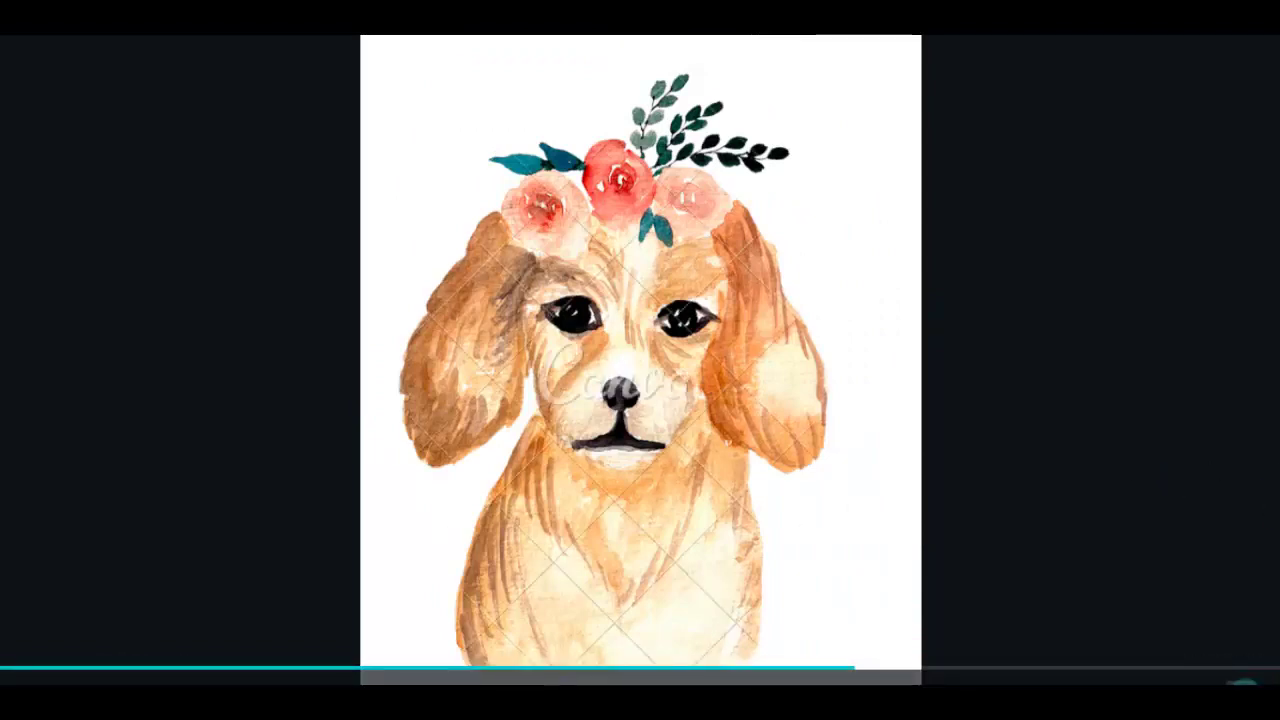
{"action": "key", "text": "Escape"}
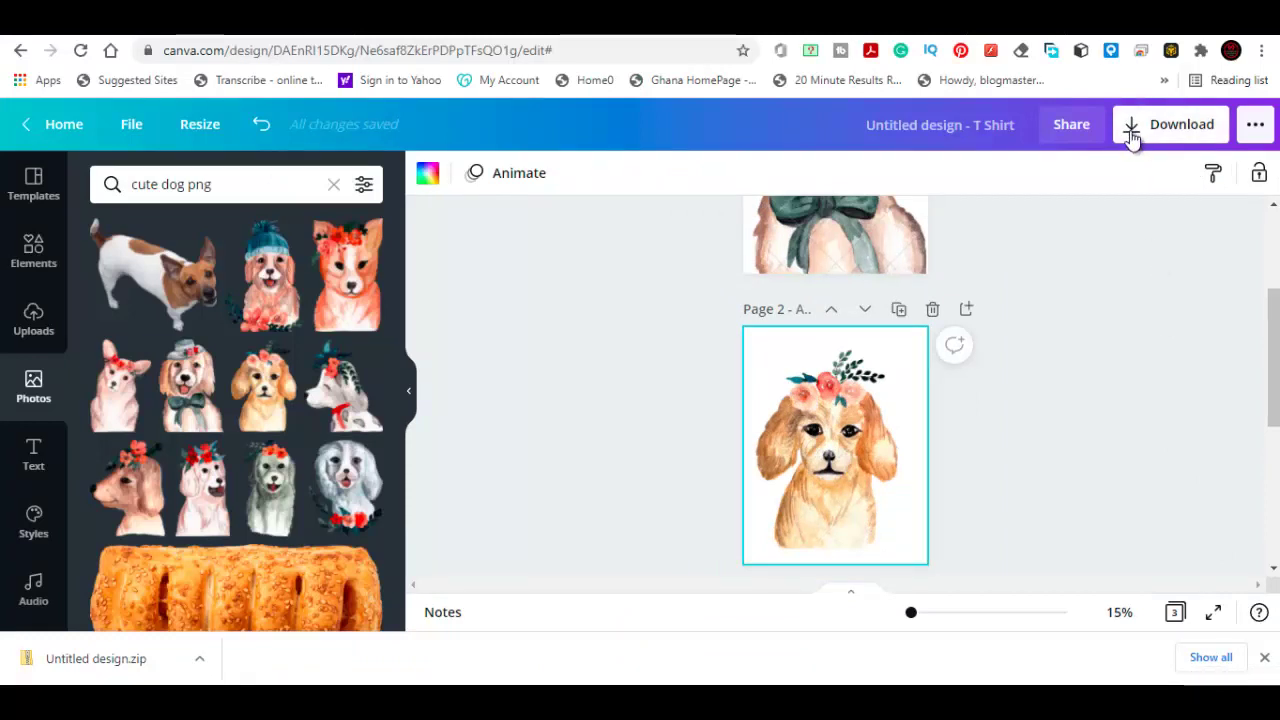
{"action": "left_click", "coordinate": [1134, 140]}
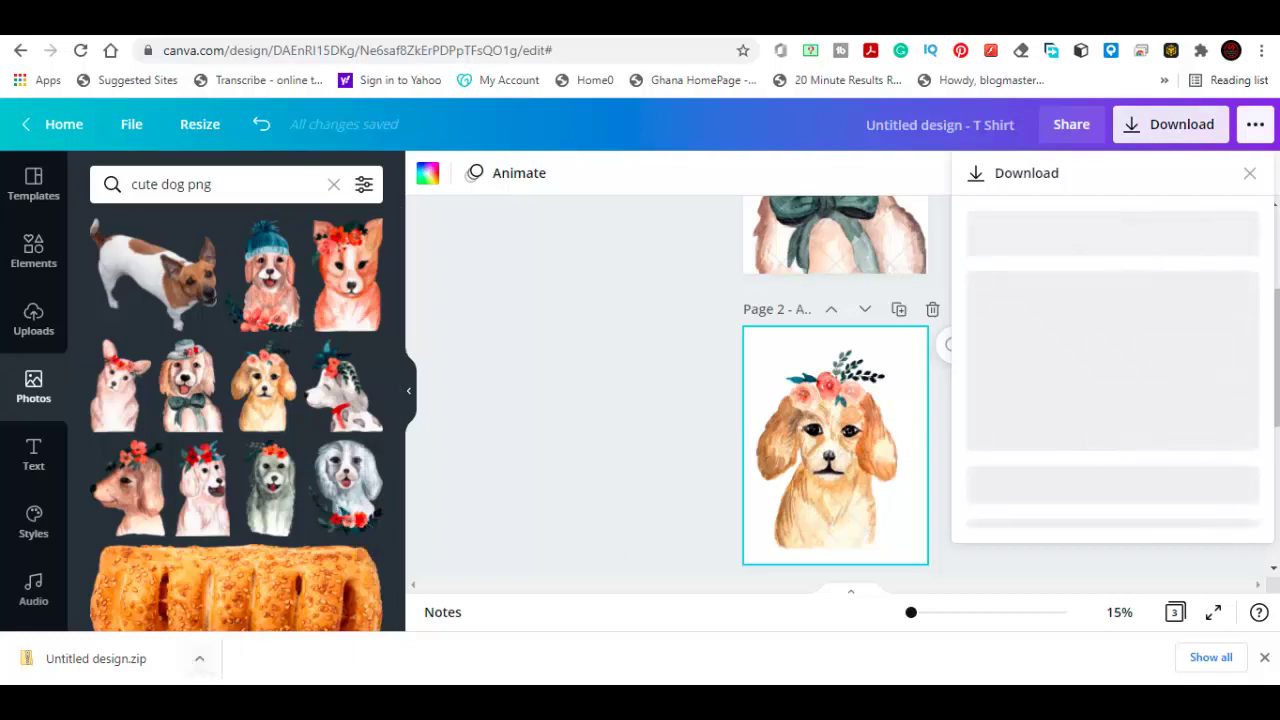
{"action": "key", "text": "Escape"}
{"action": "scroll", "coordinate": [835, 390], "scroll_direction": "up", "scroll_amount": 3}
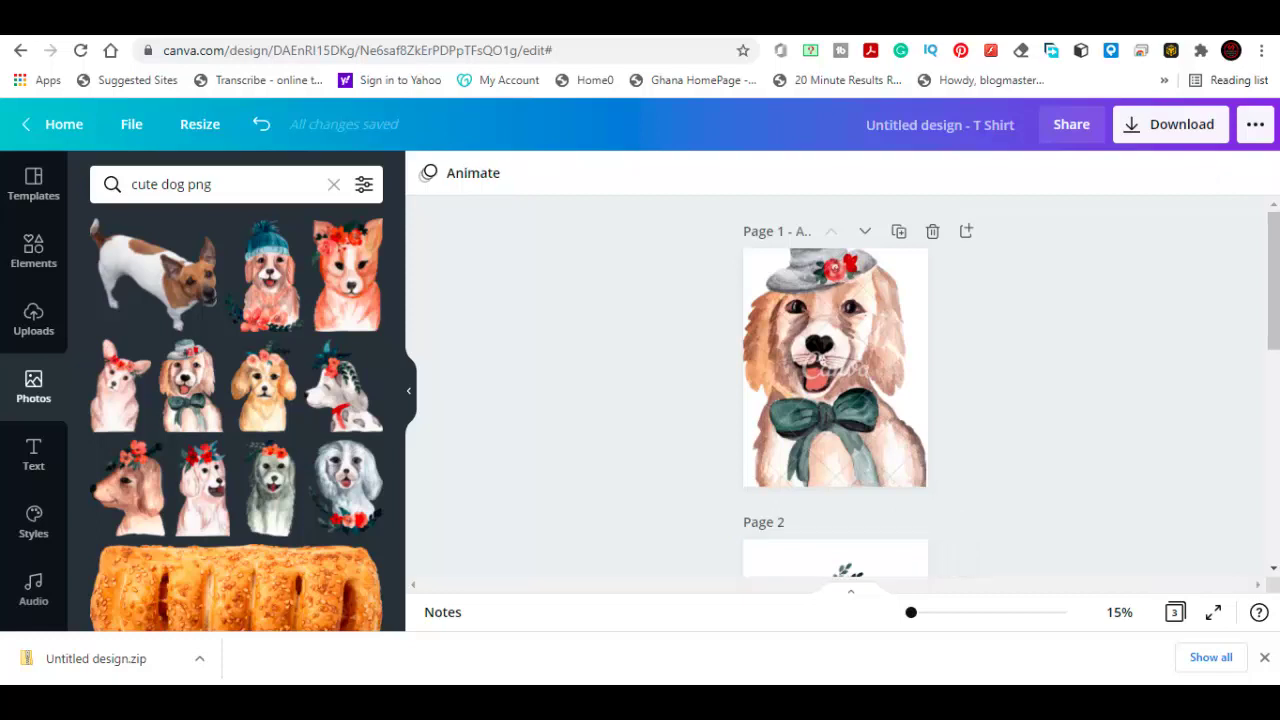
Clear the "cute dog png" photo search and look over the default photo categories.
{"action": "left_click", "coordinate": [333, 184]}
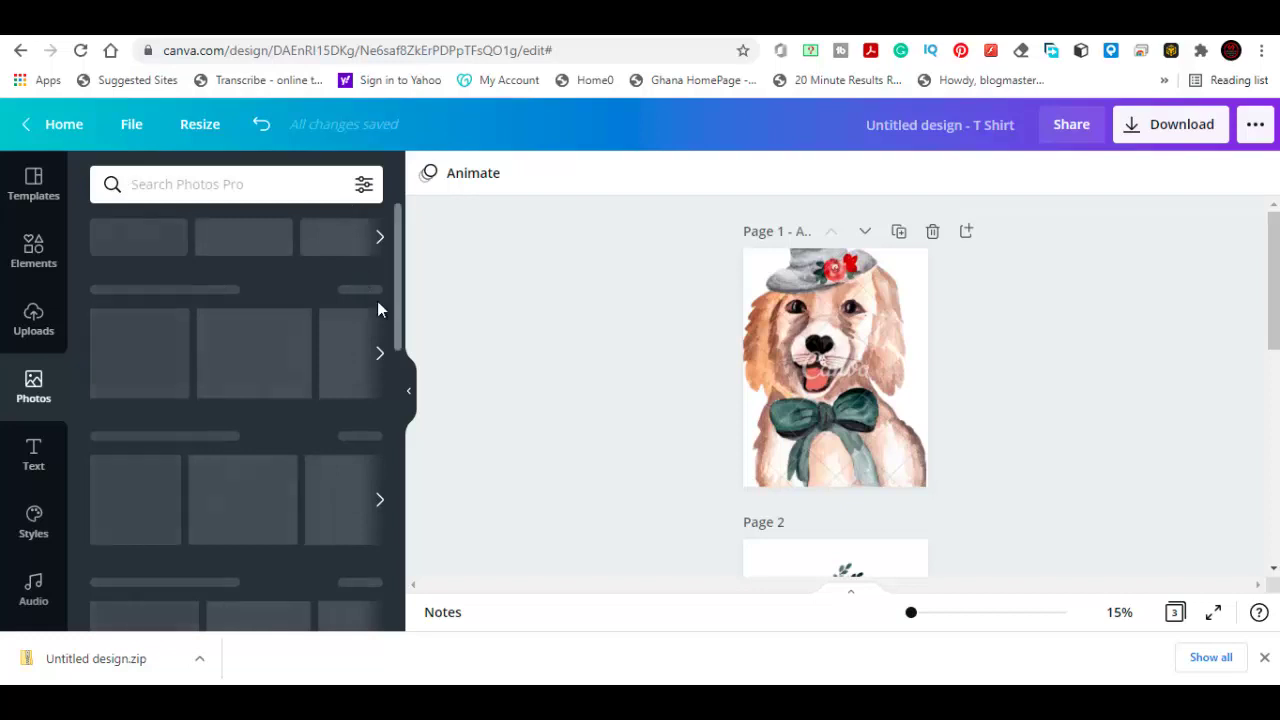
{"action": "left_click_drag", "start_coordinate": [396, 303], "coordinate": [395, 272]}
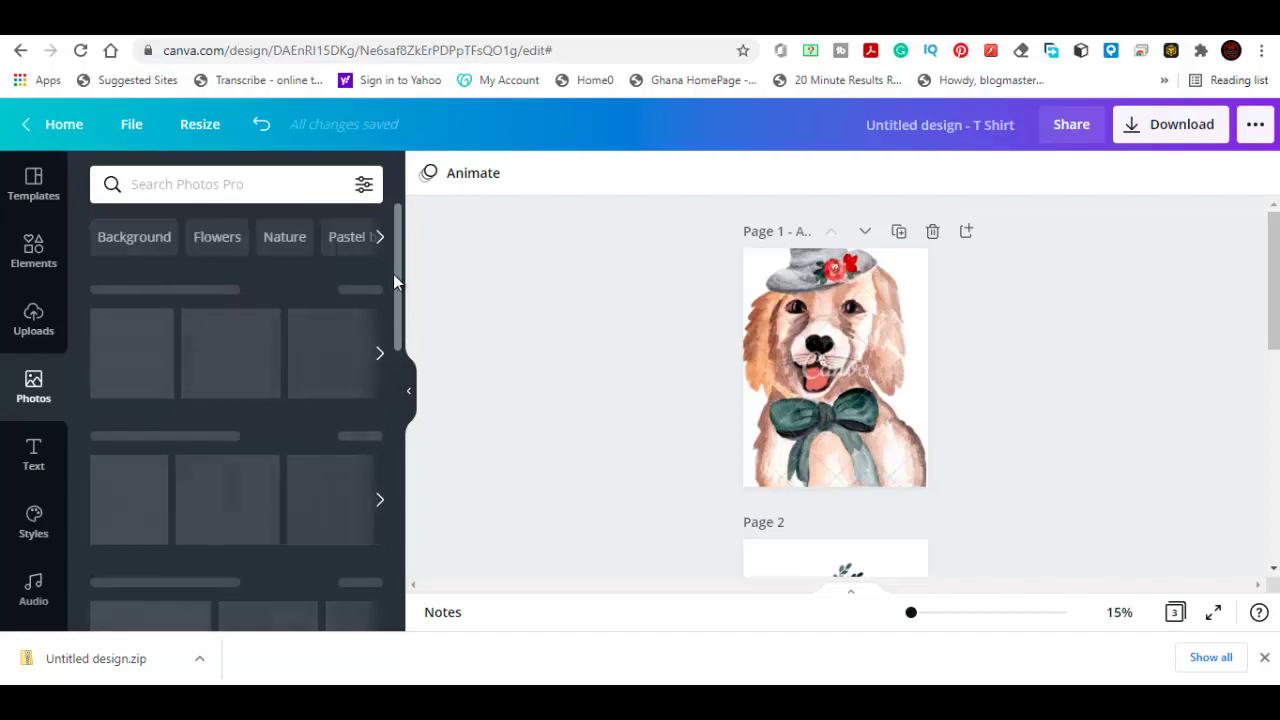
{"action": "scroll", "coordinate": [392, 340], "scroll_direction": "down", "scroll_amount": 1}
{"action": "scroll", "coordinate": [371, 371], "scroll_direction": "up", "scroll_amount": 3}
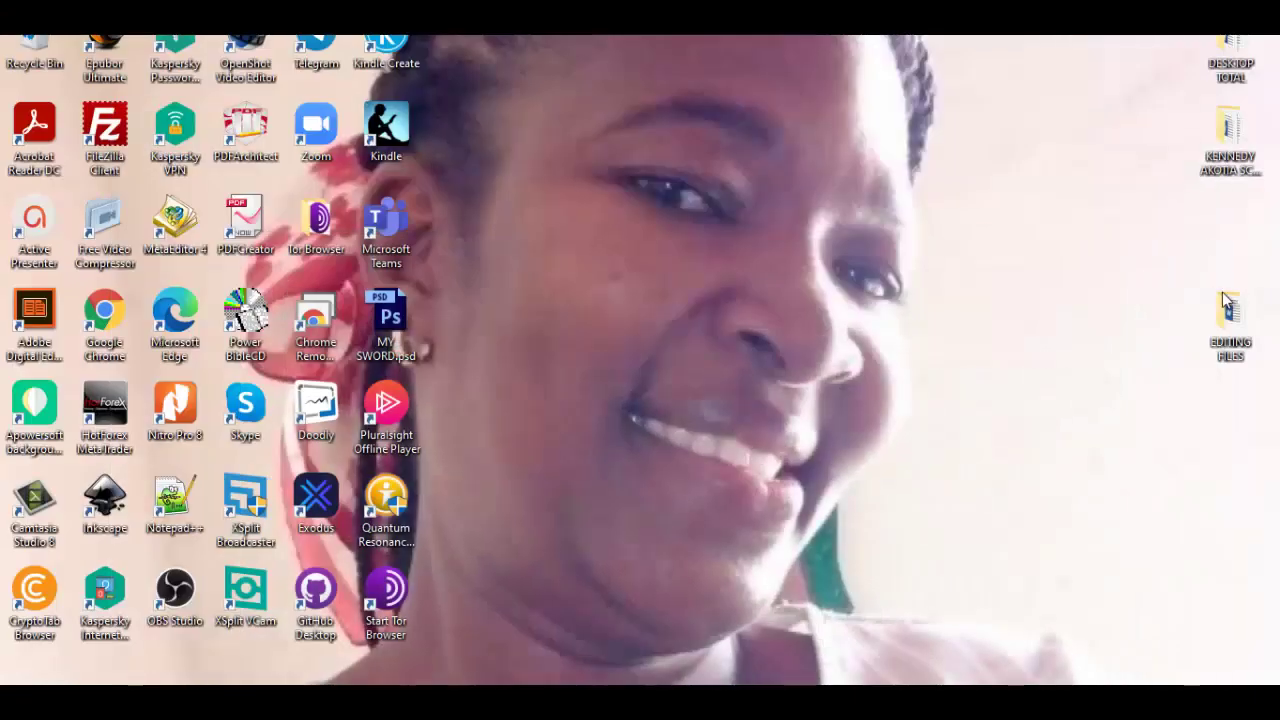
Open the EDITING FILES folder on the desktop and view the WATER COLOUR DOG IMAGES folder inside it.
{"action": "double_click", "coordinate": [1230, 314]}
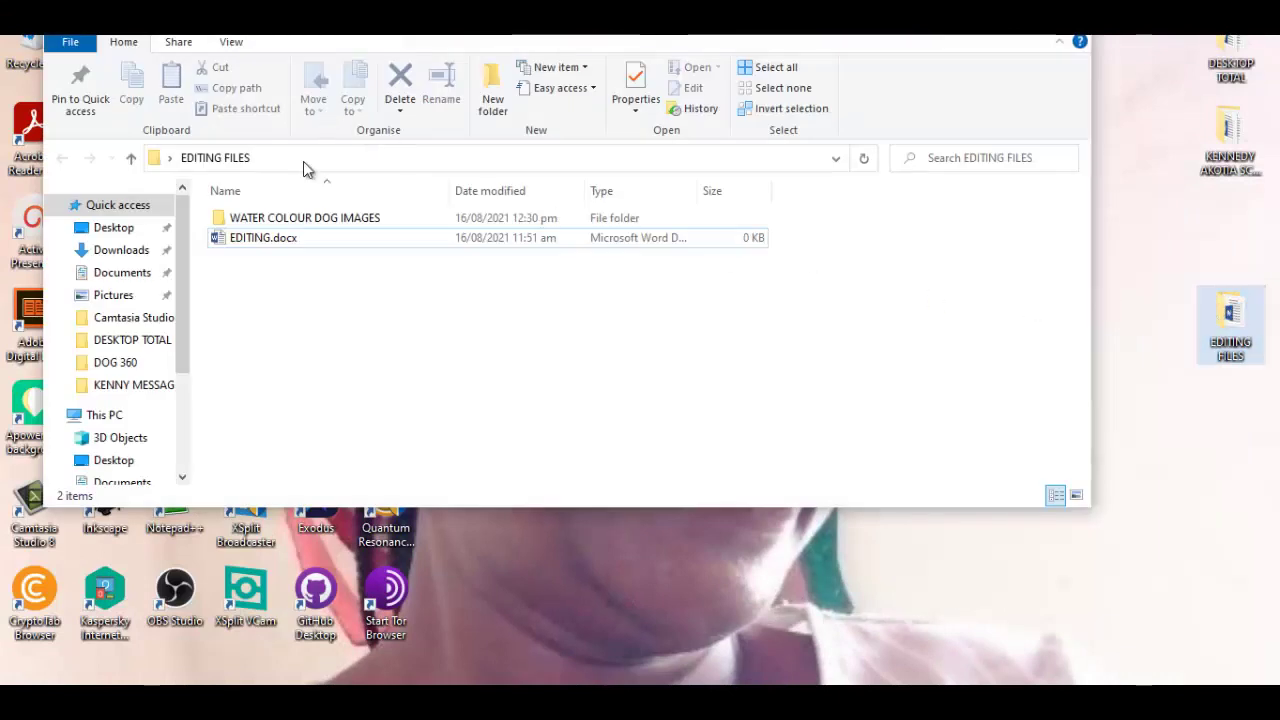
{"action": "left_click", "coordinate": [294, 237]}
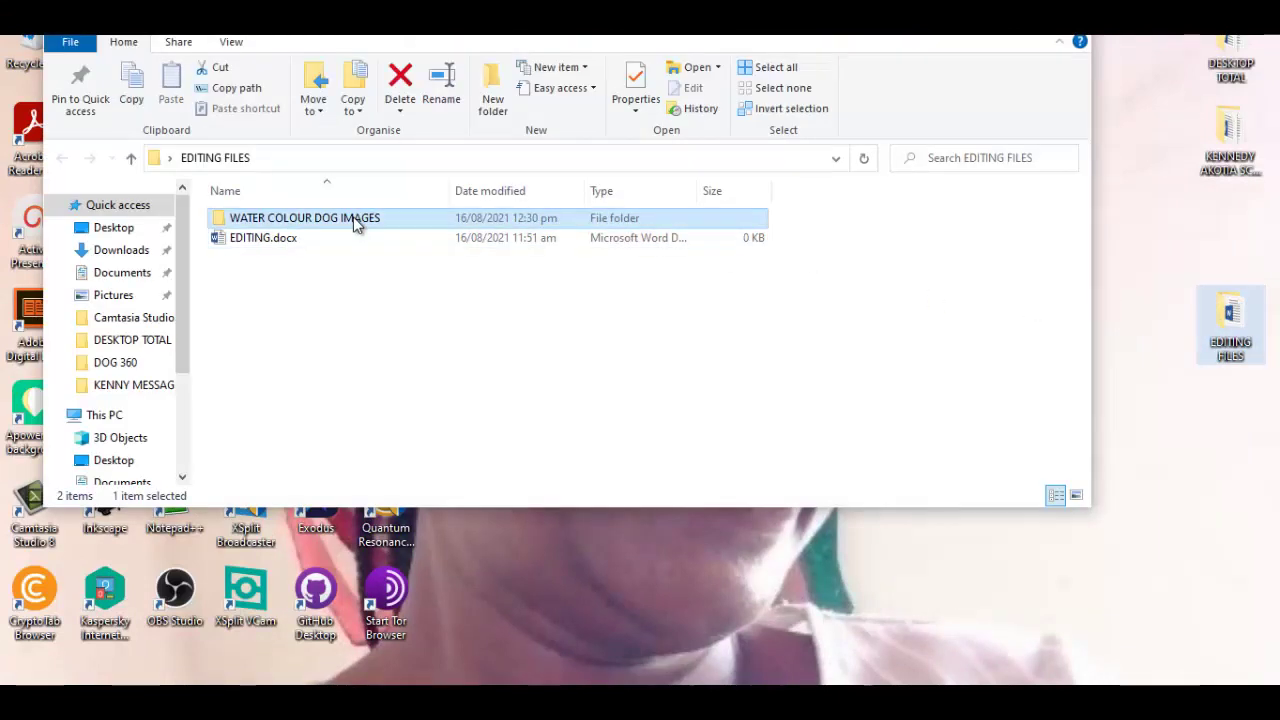
{"action": "double_click", "coordinate": [354, 220]}
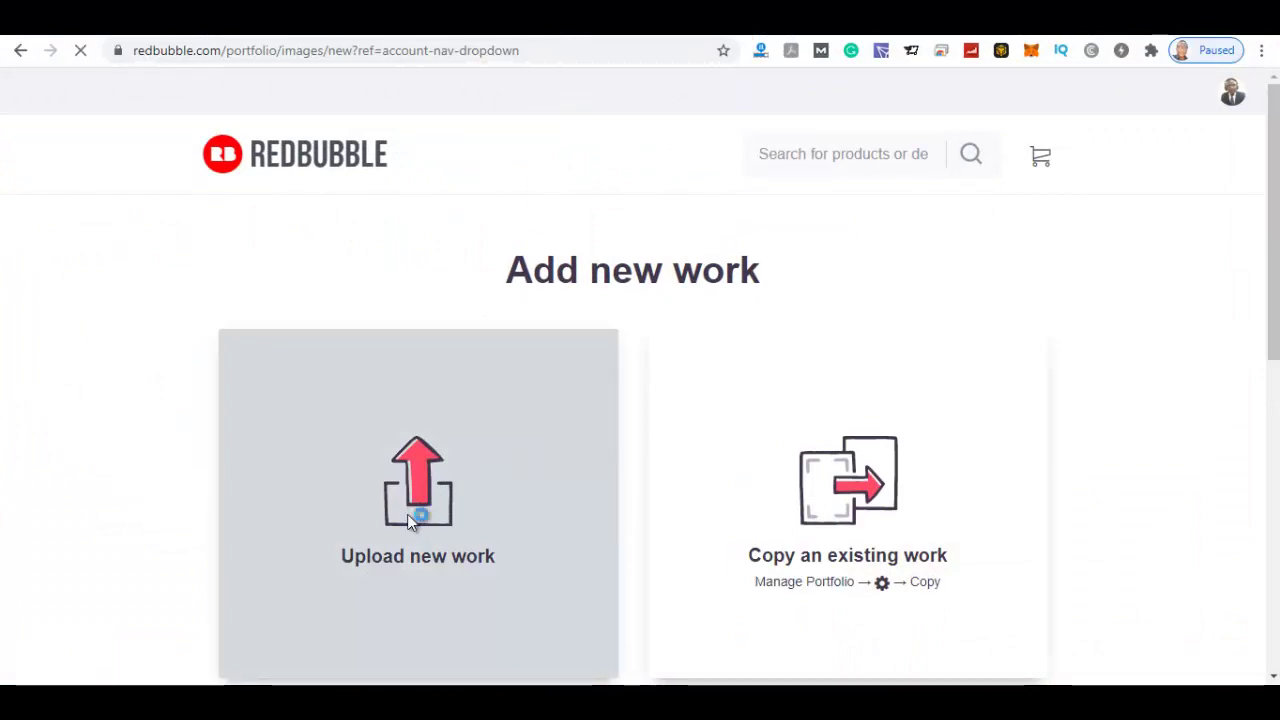
On Redbubble's Add new work page, upload 2.png from Desktop > EDITING FILES > WATER COLOUR DOG IMAGES as new work.
{"action": "left_click", "coordinate": [407, 514]}
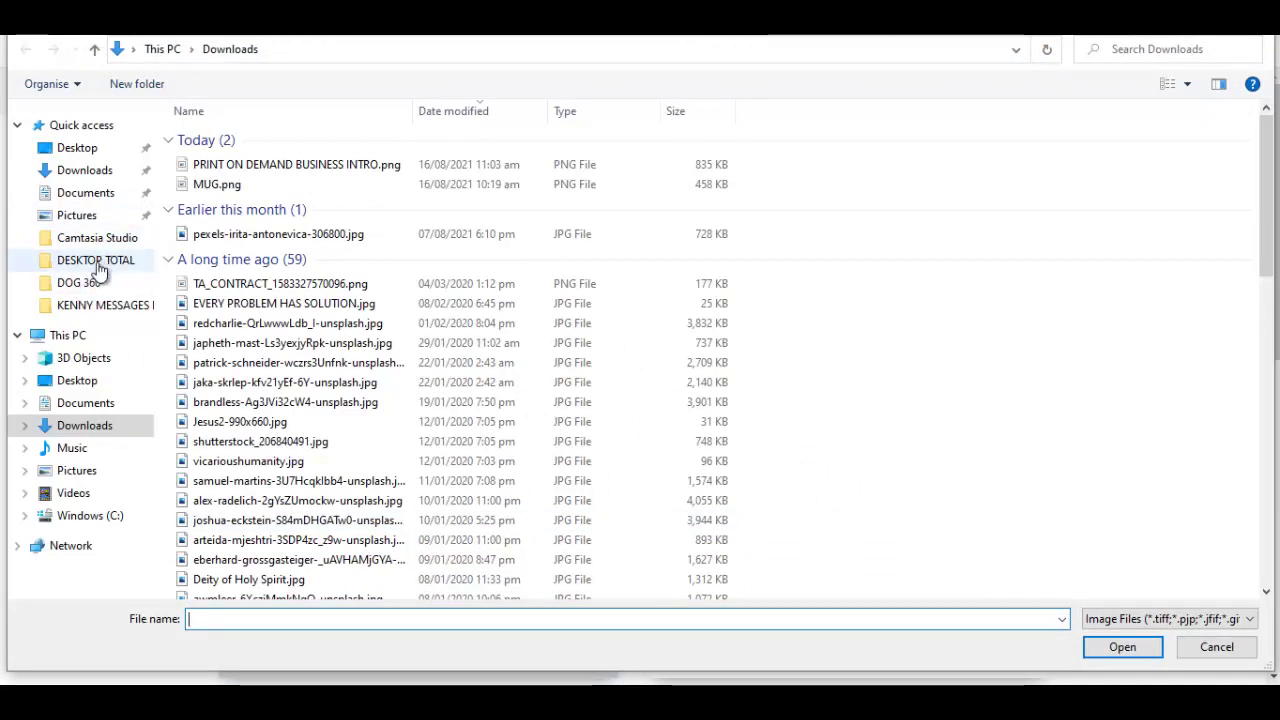
{"action": "left_click", "coordinate": [84, 150]}
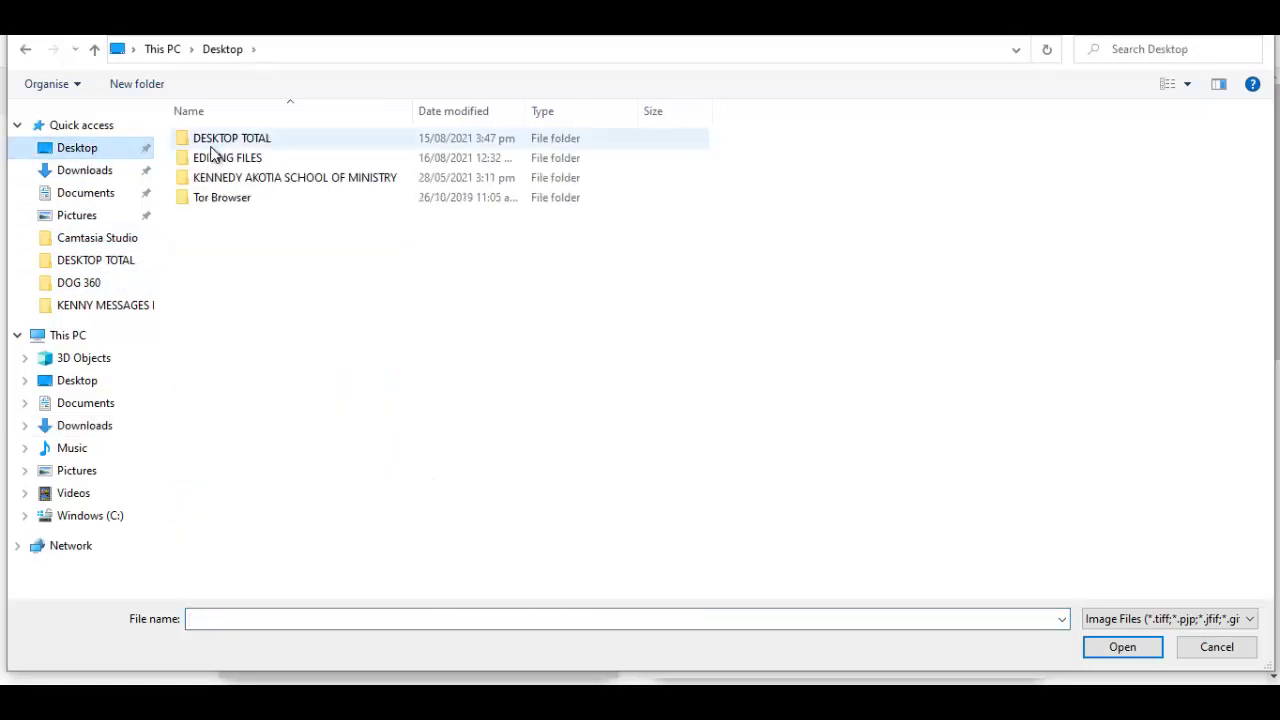
{"action": "double_click", "coordinate": [247, 160]}
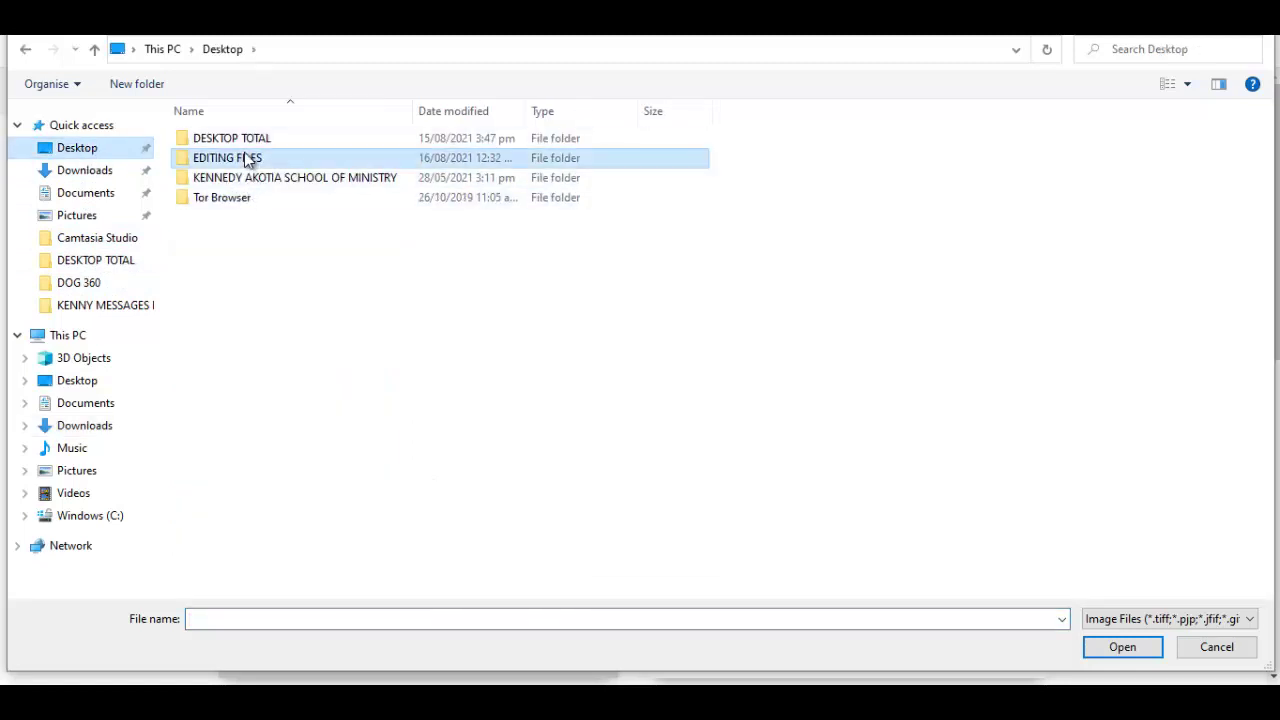
{"action": "double_click", "coordinate": [254, 143]}
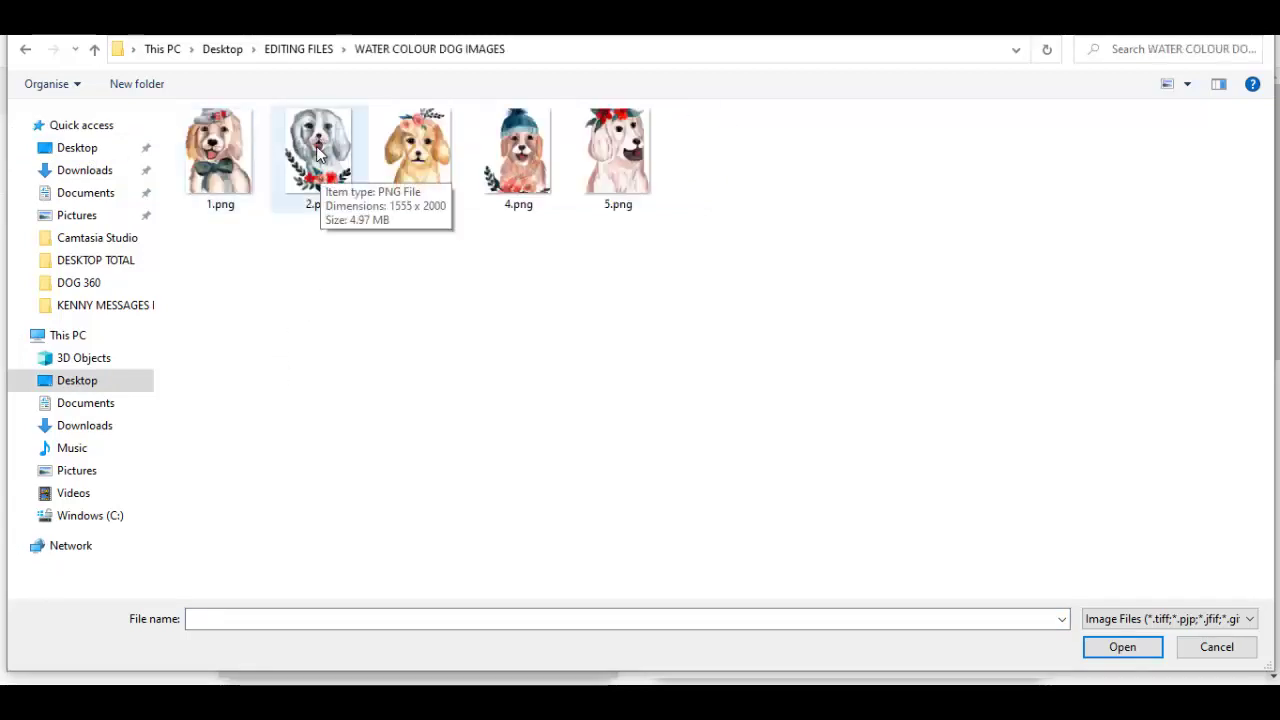
{"action": "left_click", "coordinate": [319, 150]}
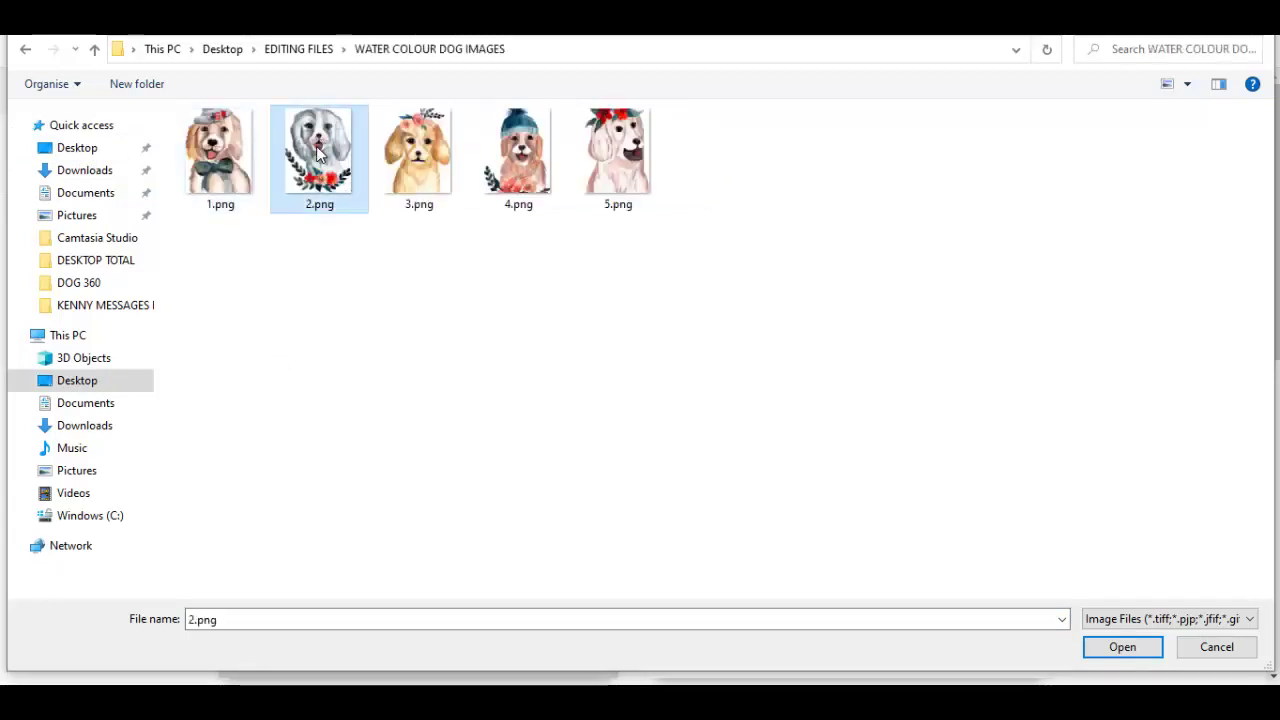
{"action": "left_click", "coordinate": [1122, 647]}
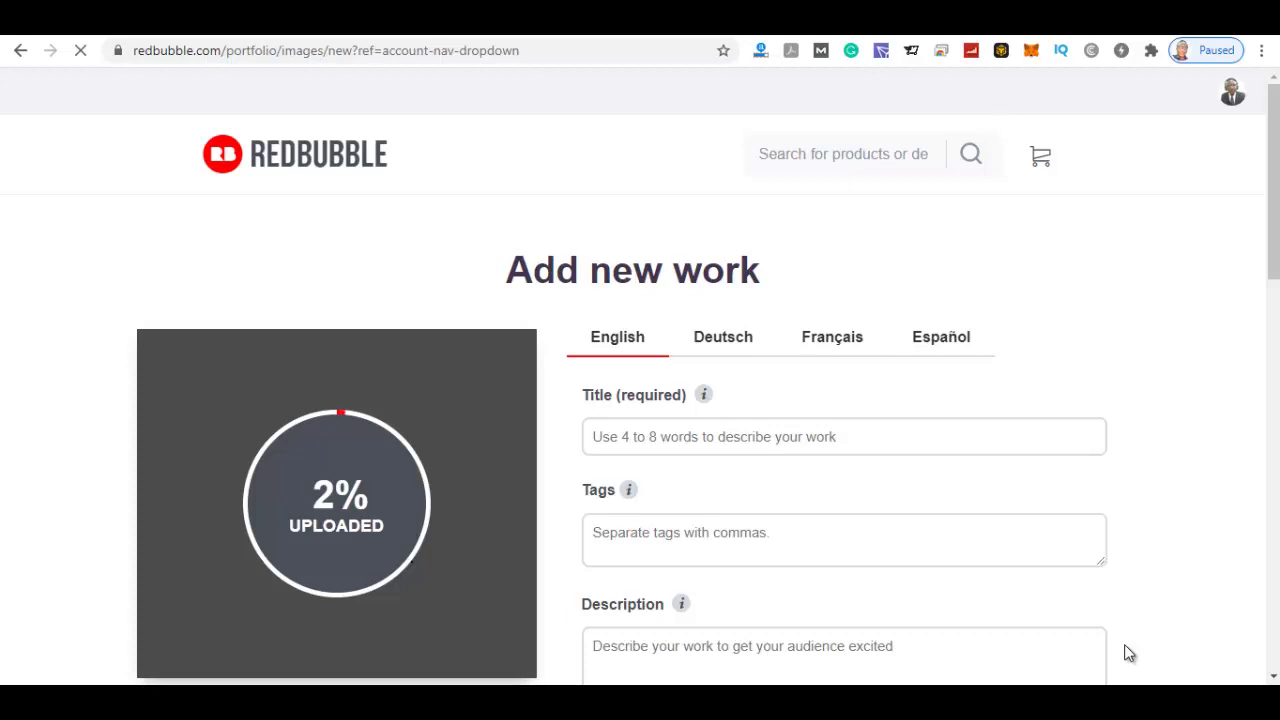
Title the new work "A Cute Water Coloured Dog".
{"action": "left_click", "coordinate": [864, 437]}
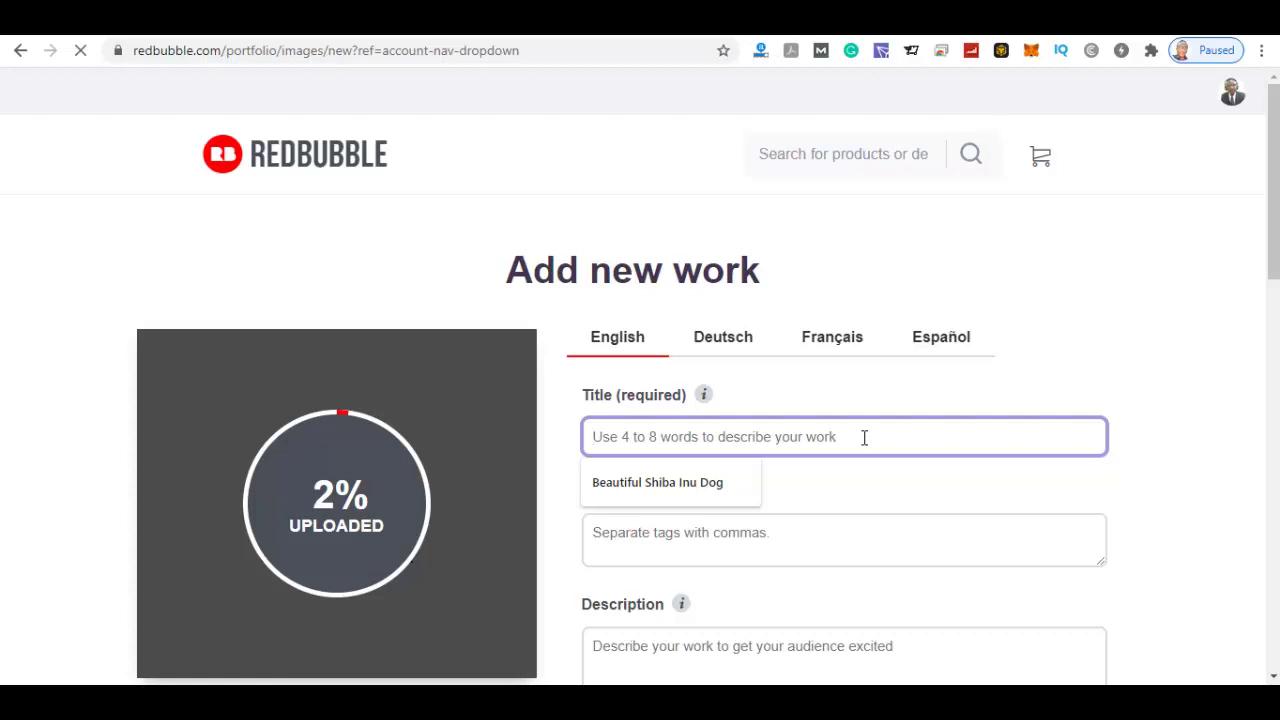
{"action": "type", "text": "A"}
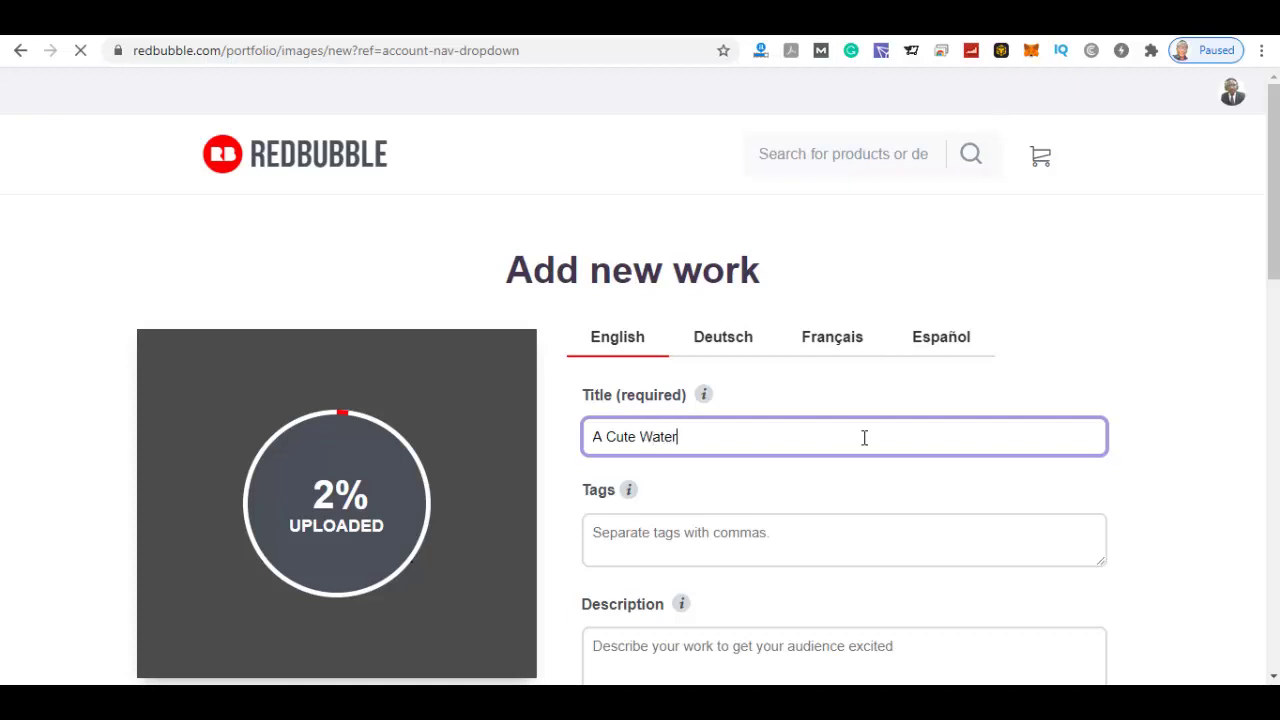
{"action": "type", "text": "Cute Water Coloured"}
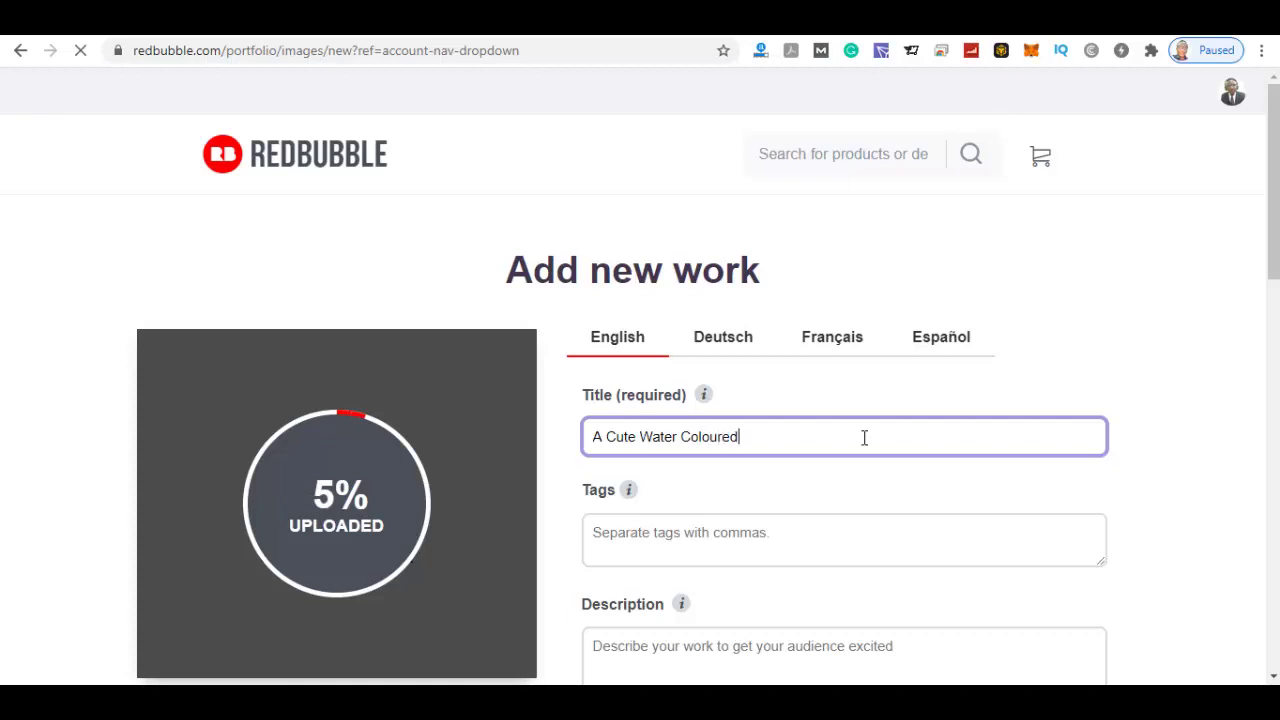
{"action": "type", "text": " Dog"}
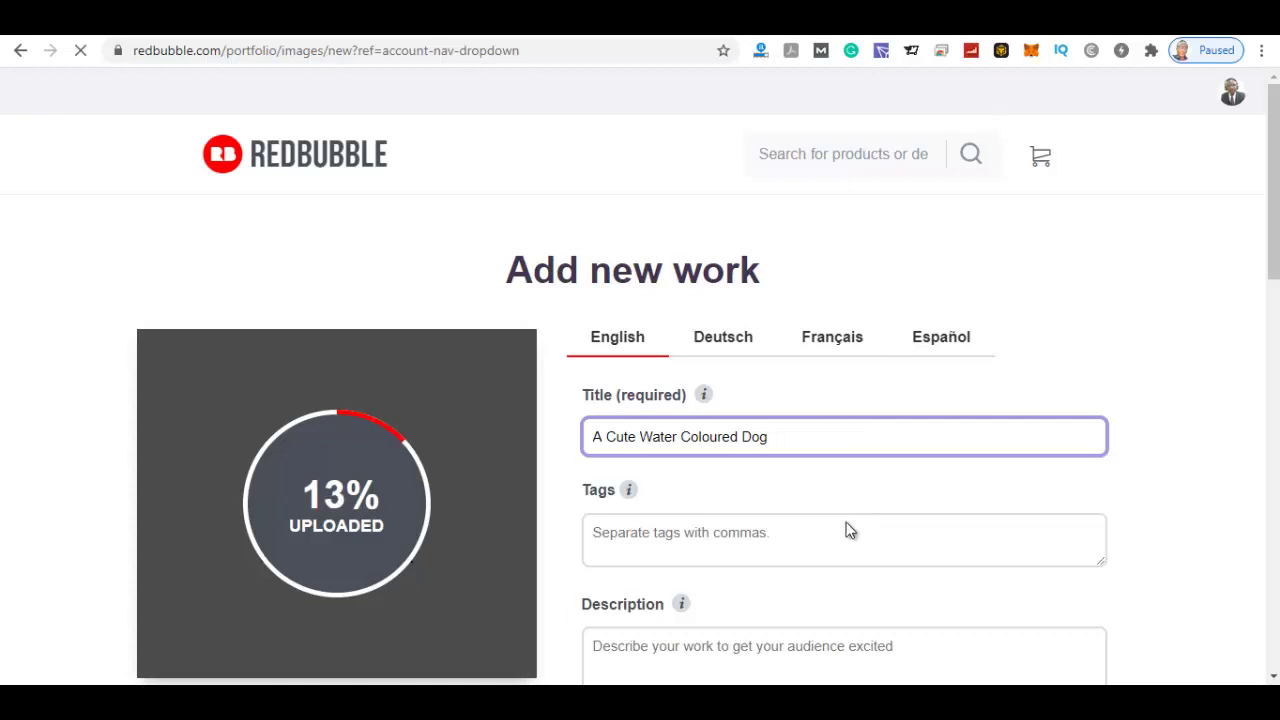
Enter the tags "cute dog, dog, pet, cute pets, nice dog image," for the new work.
{"action": "left_click", "coordinate": [782, 533]}
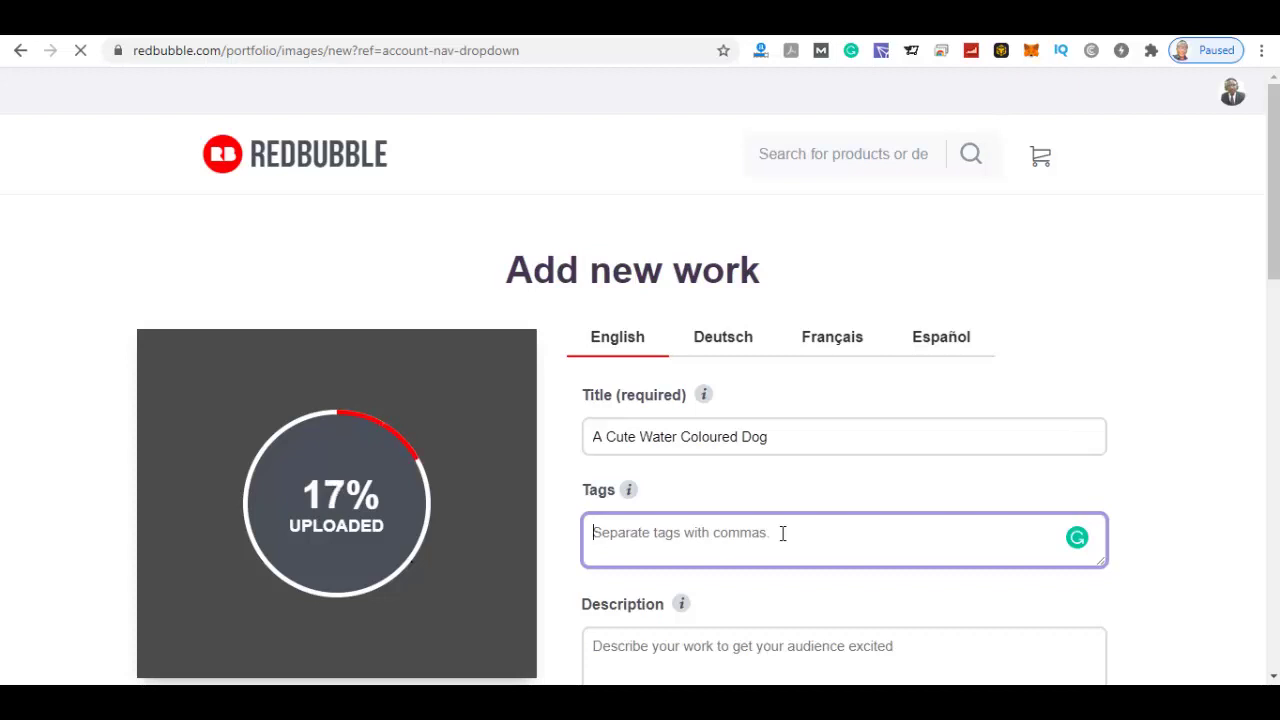
{"action": "type", "text": "C"}
{"action": "key", "text": "BackSpace"}
{"action": "type", "text": "c"}
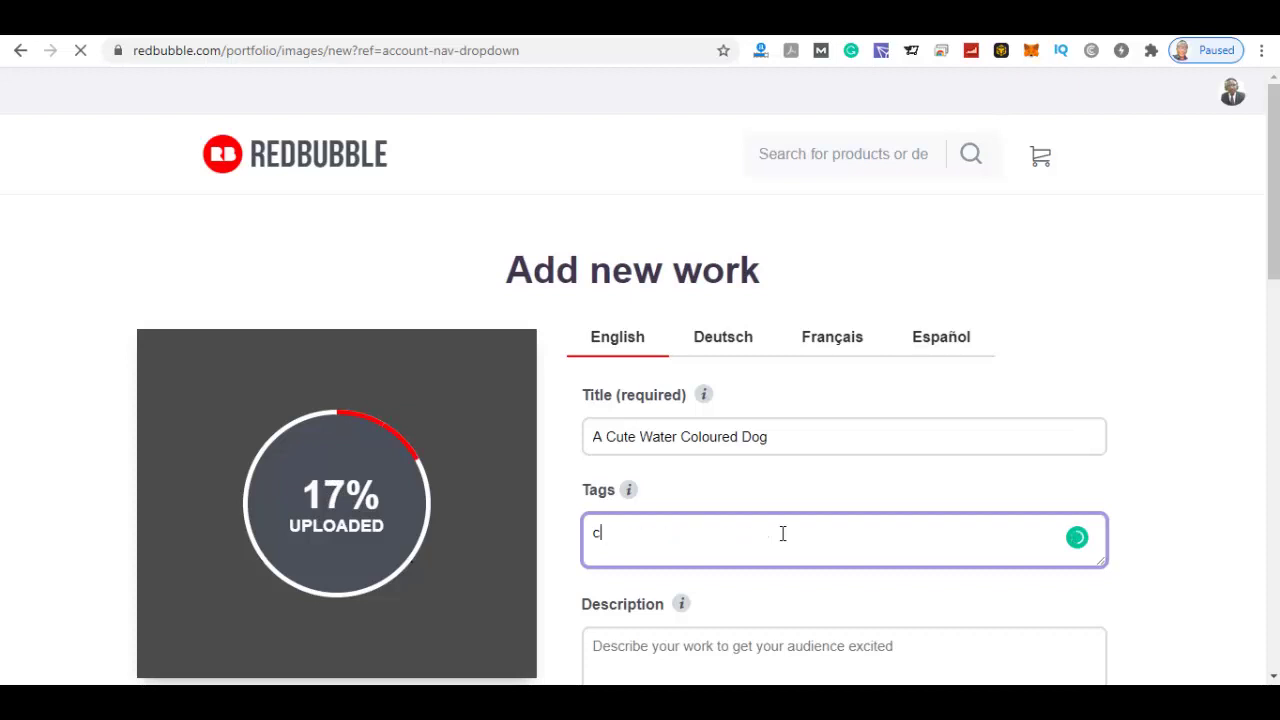
{"action": "type", "text": "ute dog,"}
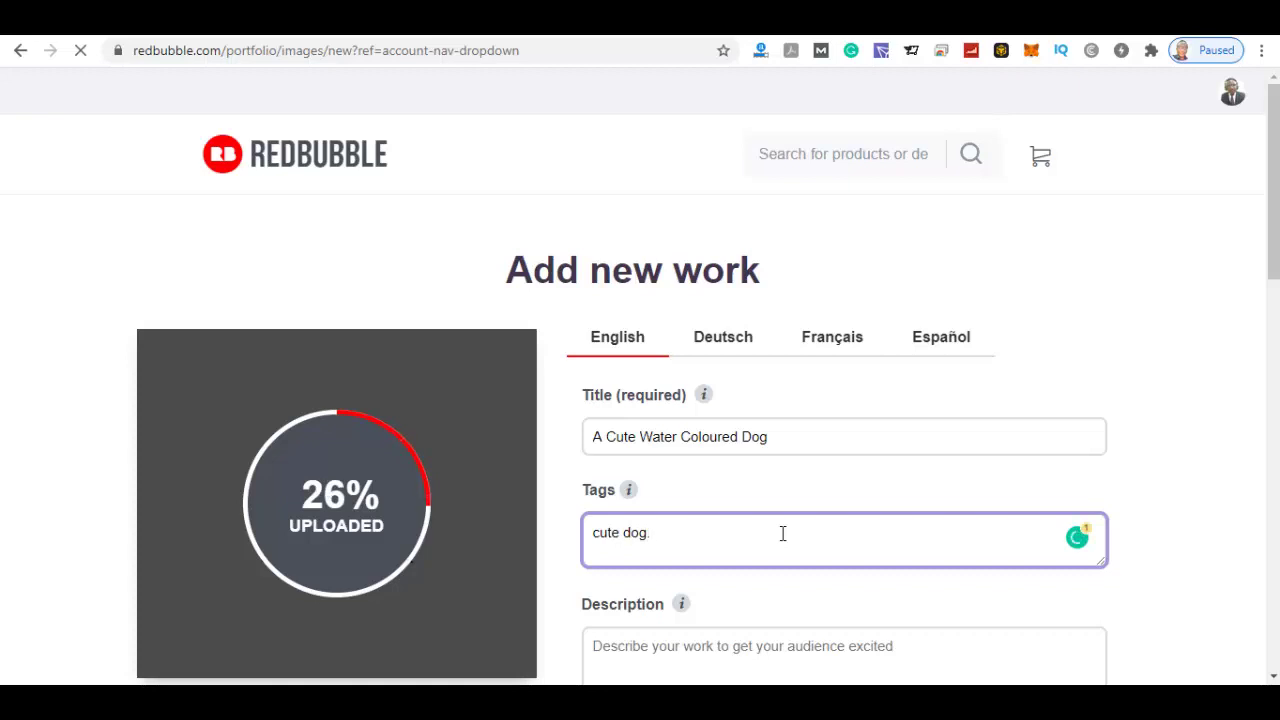
{"action": "key", "text": "BackSpace"}
{"action": "type", "text": ", n"}
{"action": "key", "text": "BackSpace"}
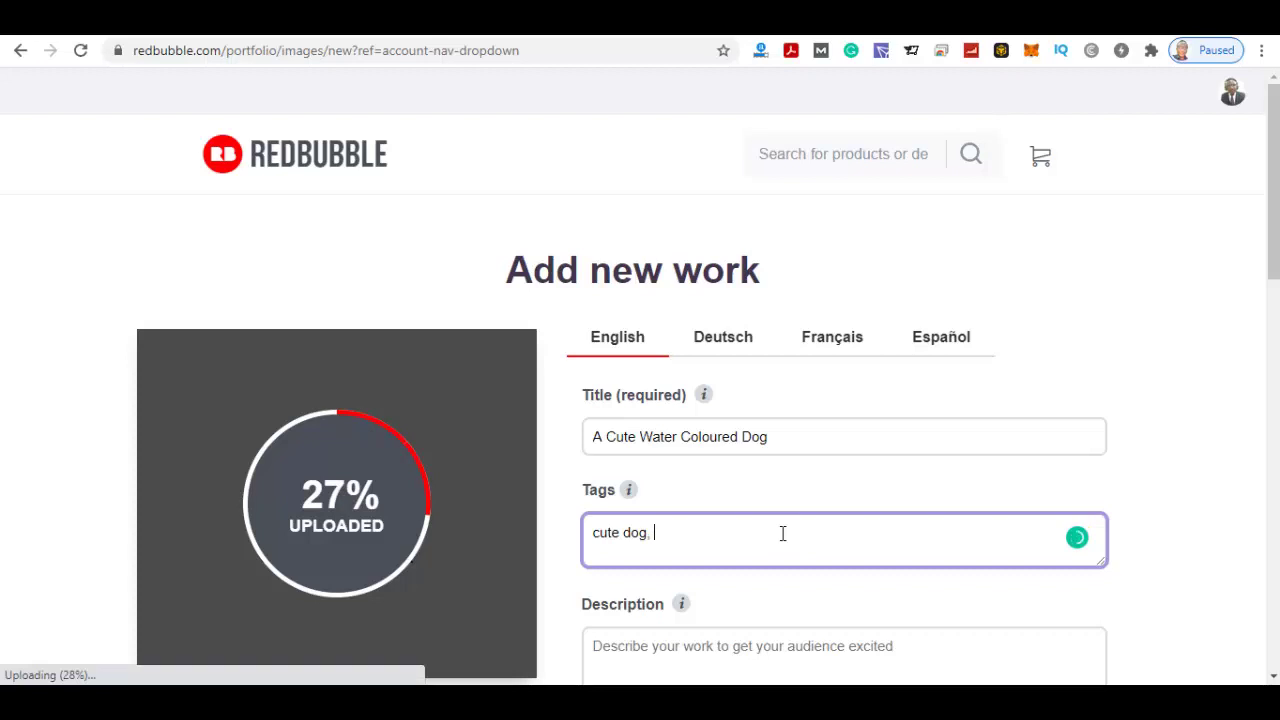
{"action": "type", "text": "dog, pet, cute pets"}
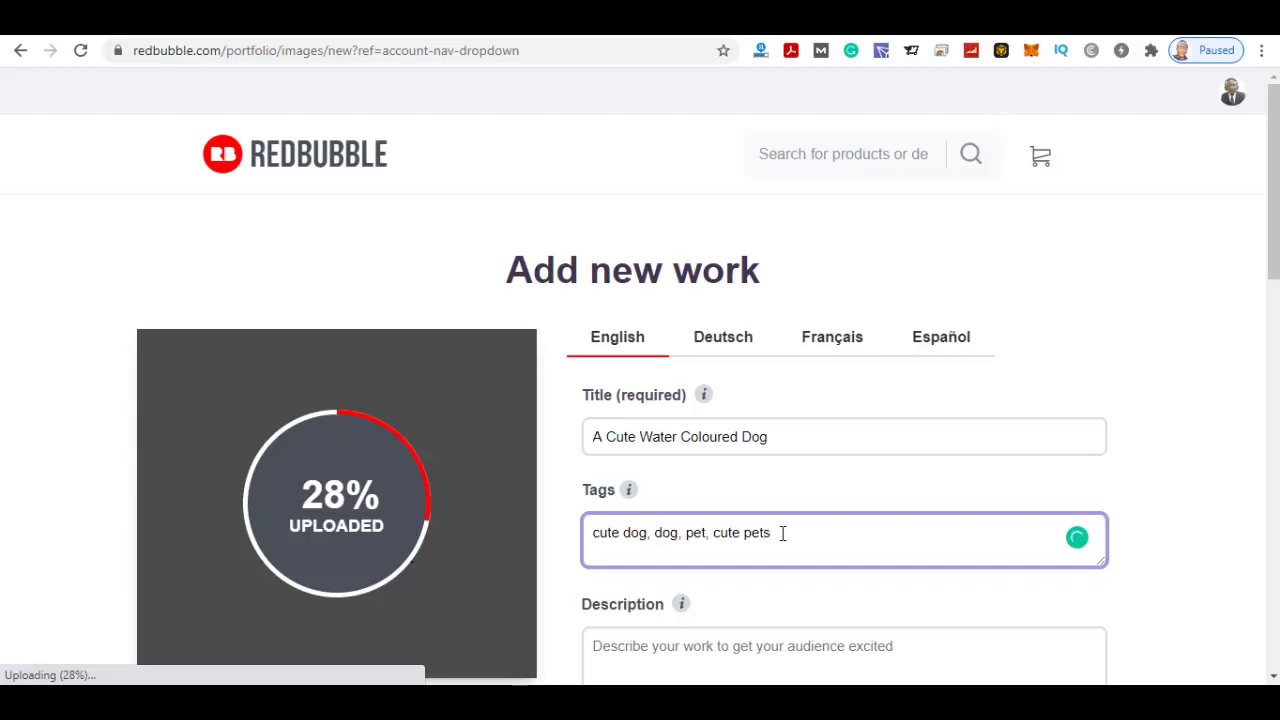
{"action": "type", "text": ", nice dog image,"}
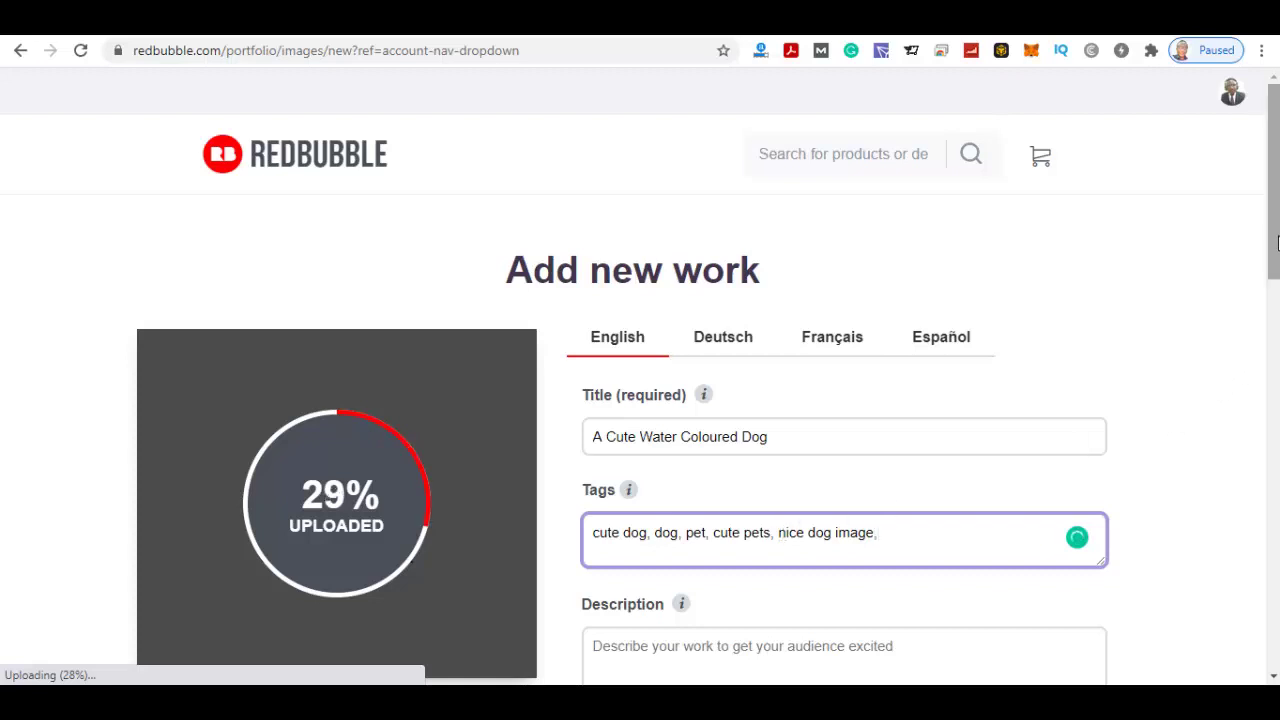
Fill in the work's description as "A lovely cute dog with a tie of flowers".
{"action": "left_click_drag", "start_coordinate": [1276, 241], "coordinate": [1274, 302]}
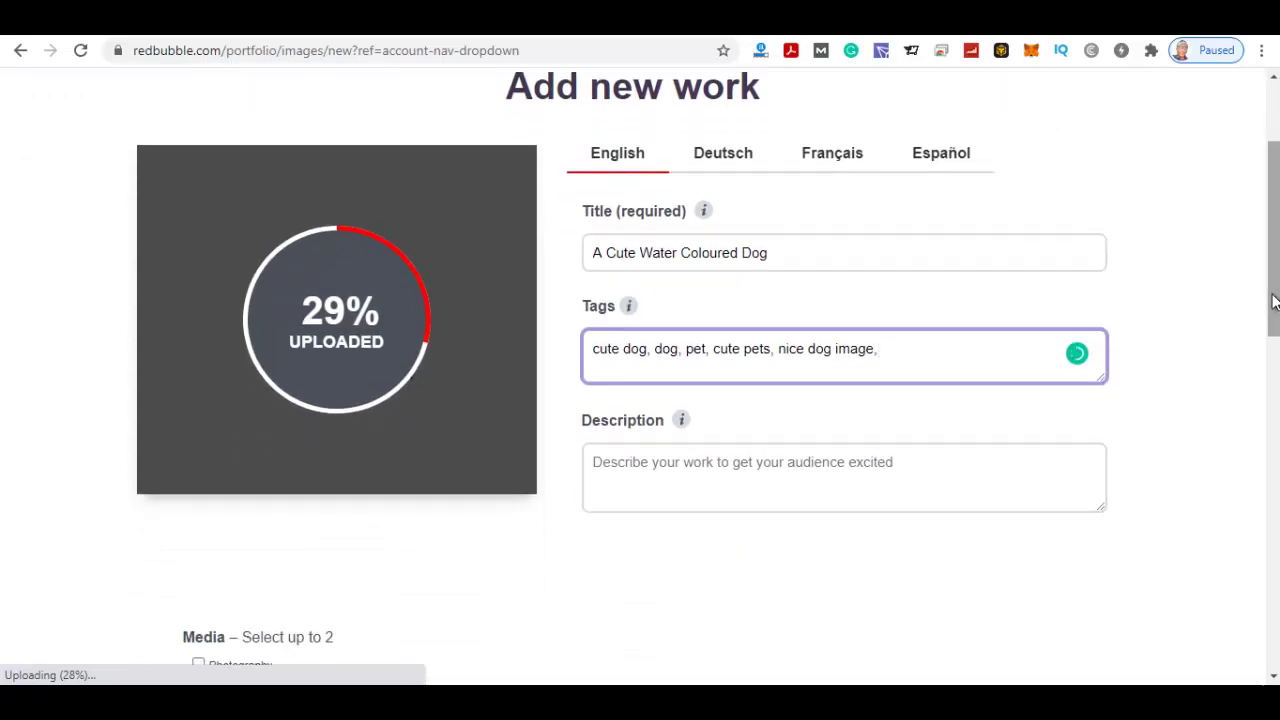
{"action": "left_click", "coordinate": [913, 464]}
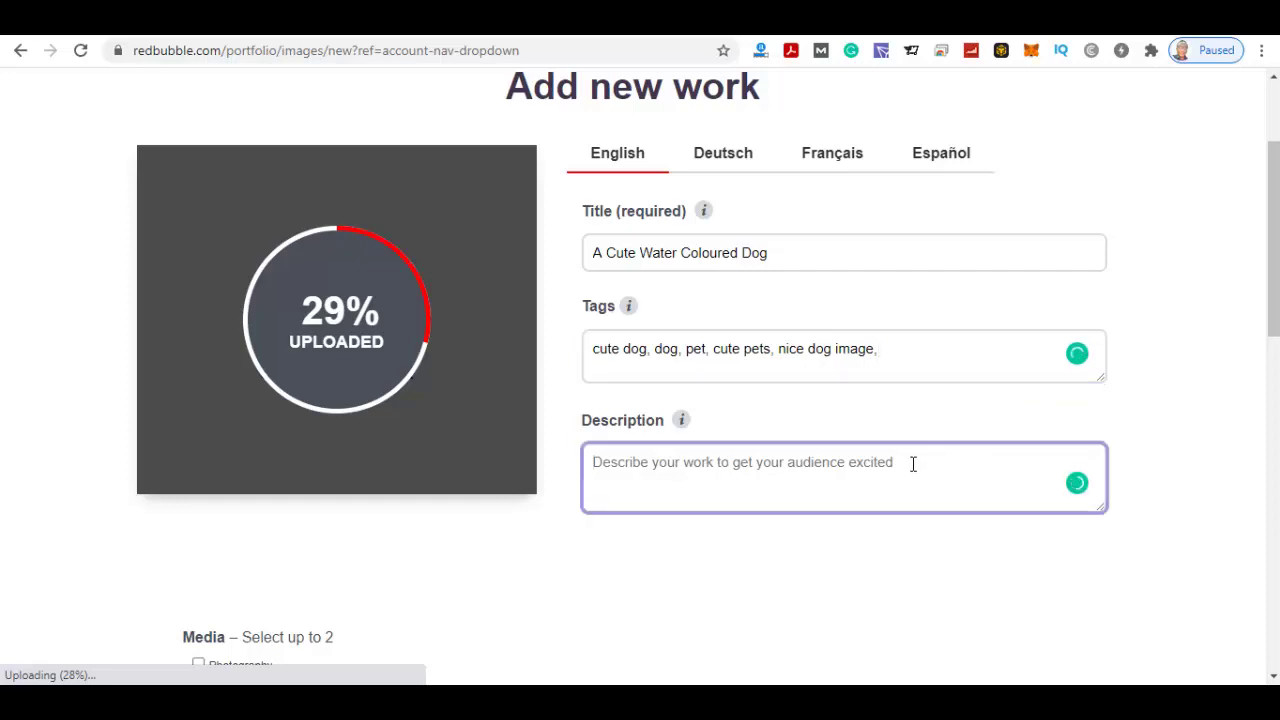
{"action": "type", "text": "A lo"}
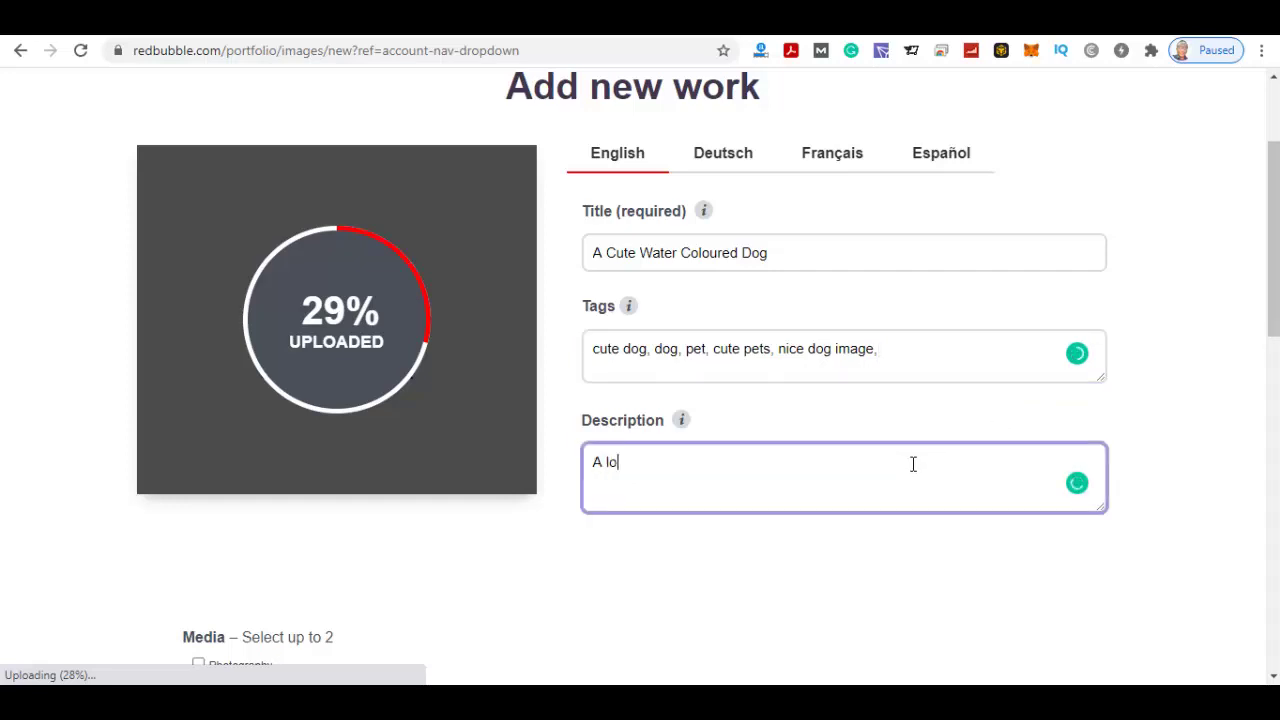
{"action": "type", "text": "vely "}
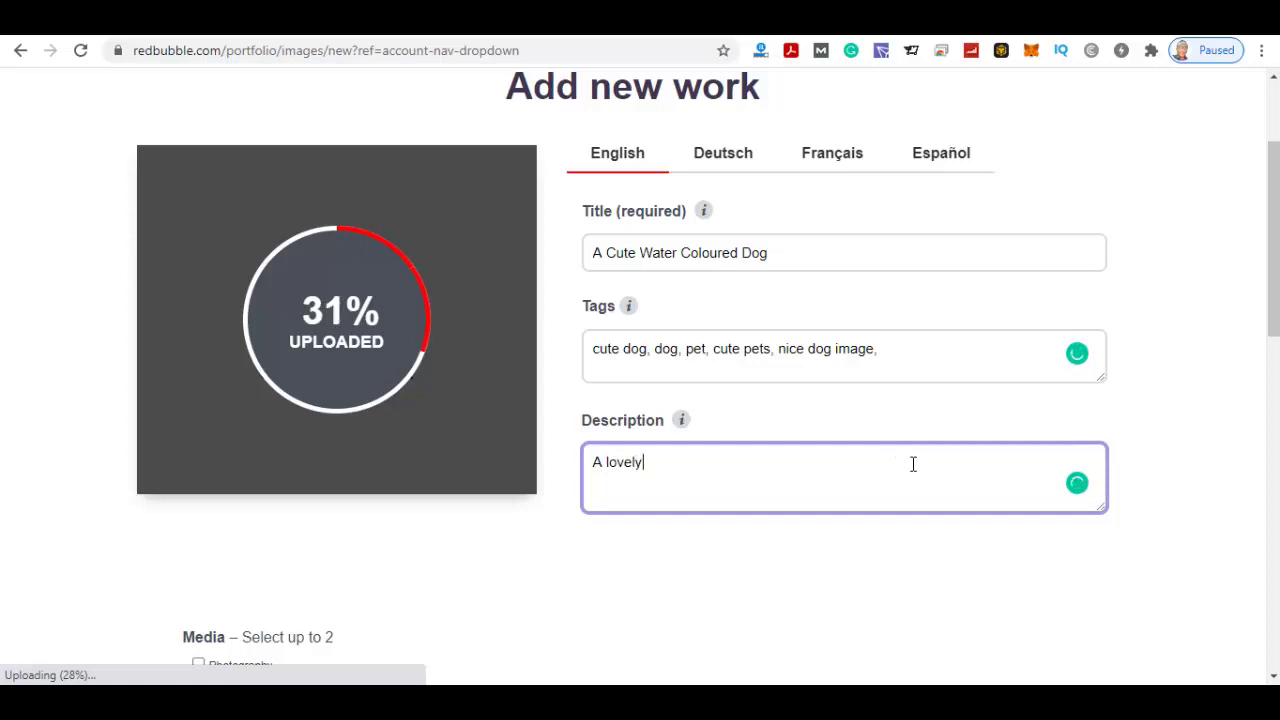
{"action": "type", "text": "cu"}
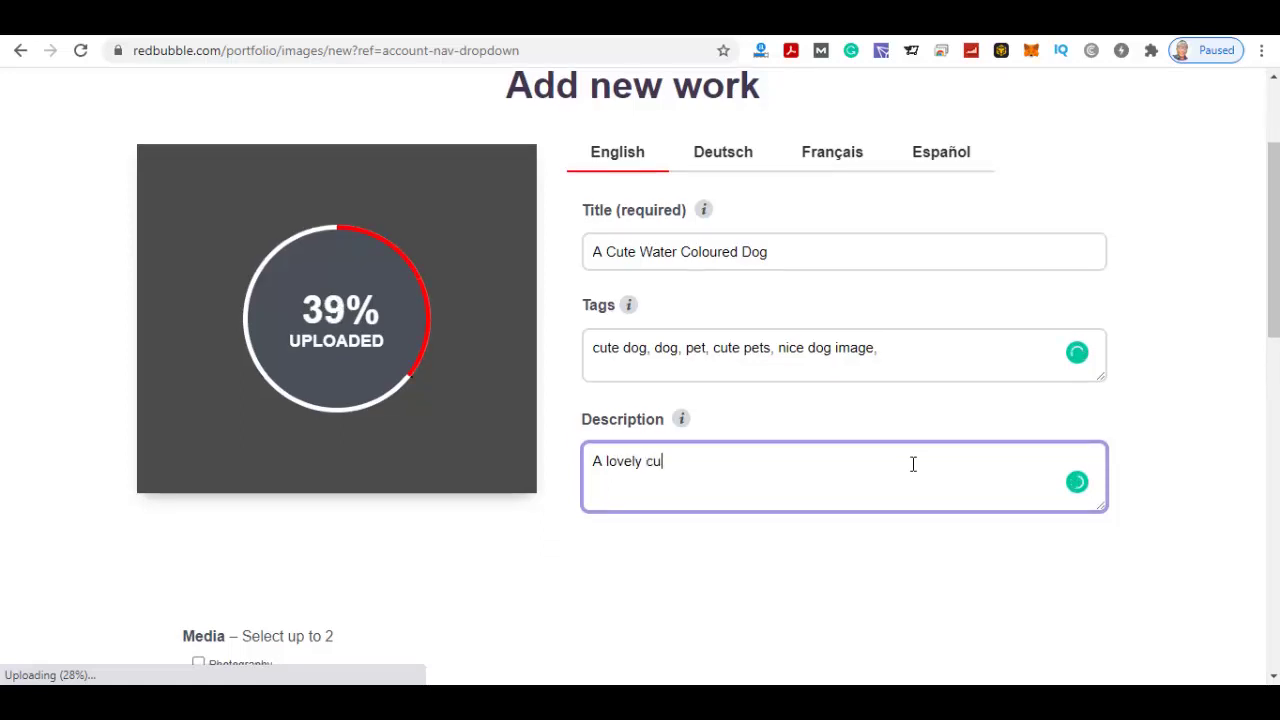
{"action": "type", "text": "te"}
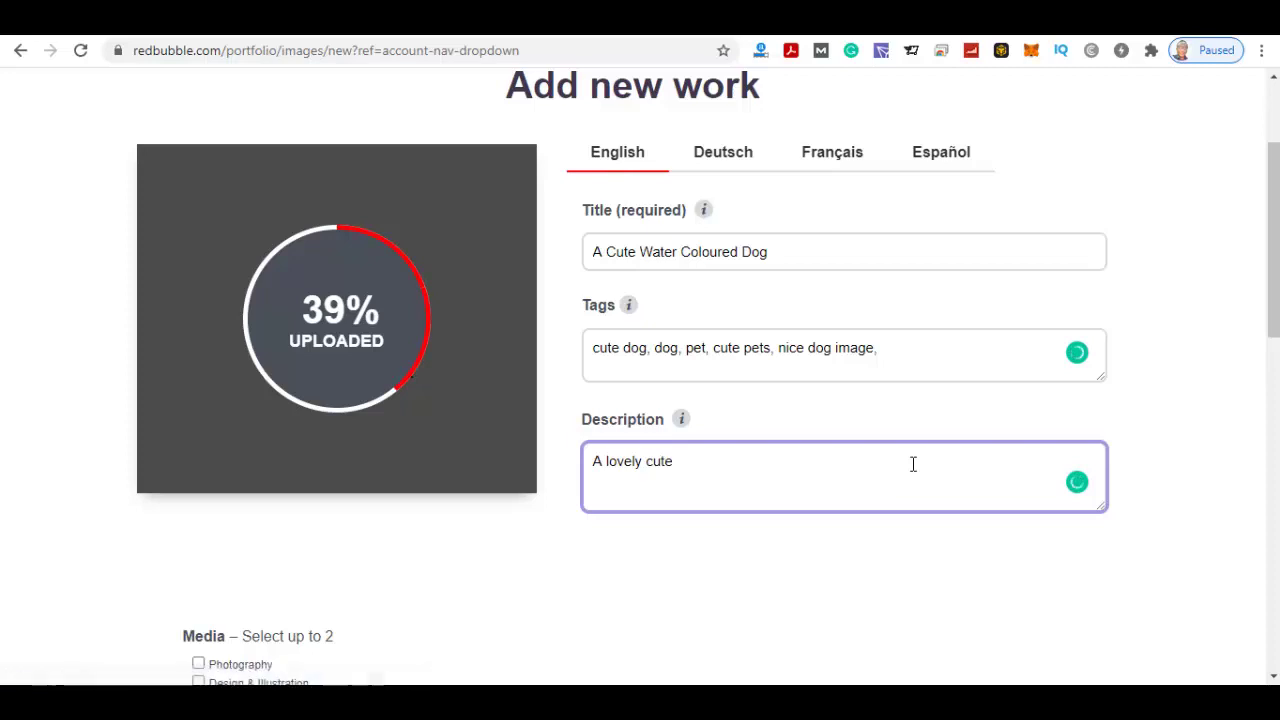
{"action": "type", "text": " dog"}
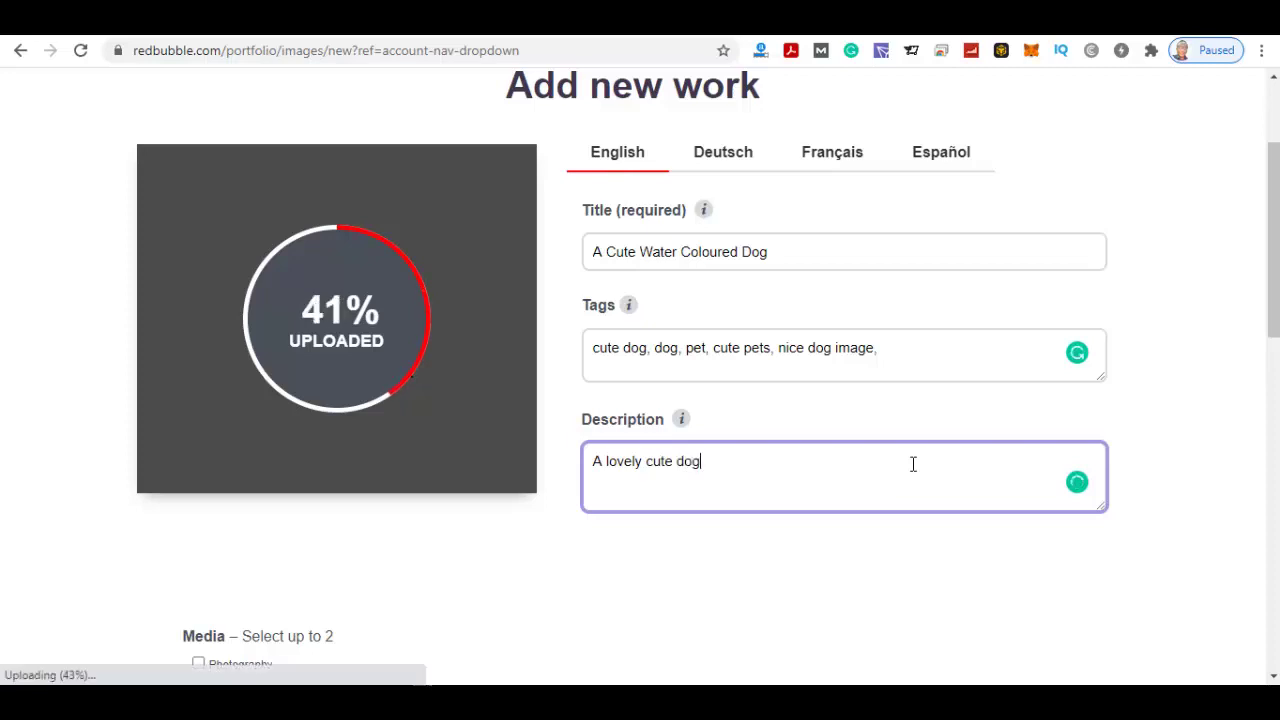
{"action": "type", "text": " with"}
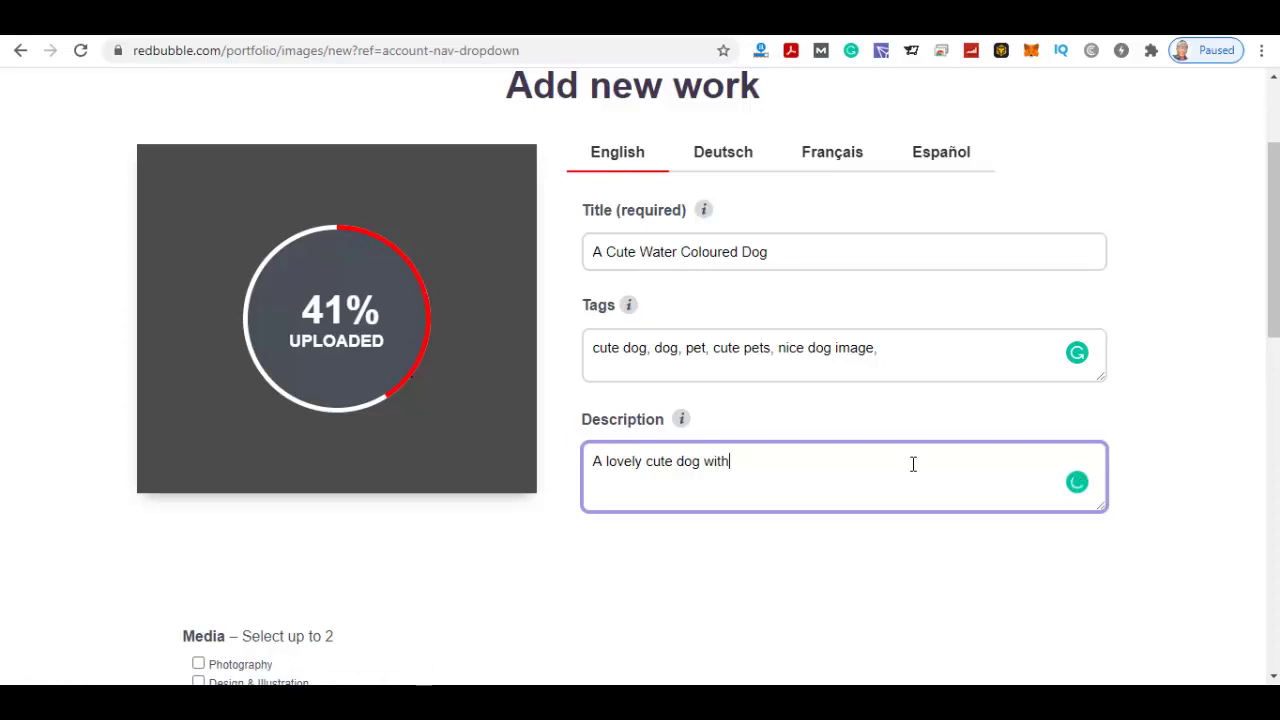
{"action": "type", "text": " a"}
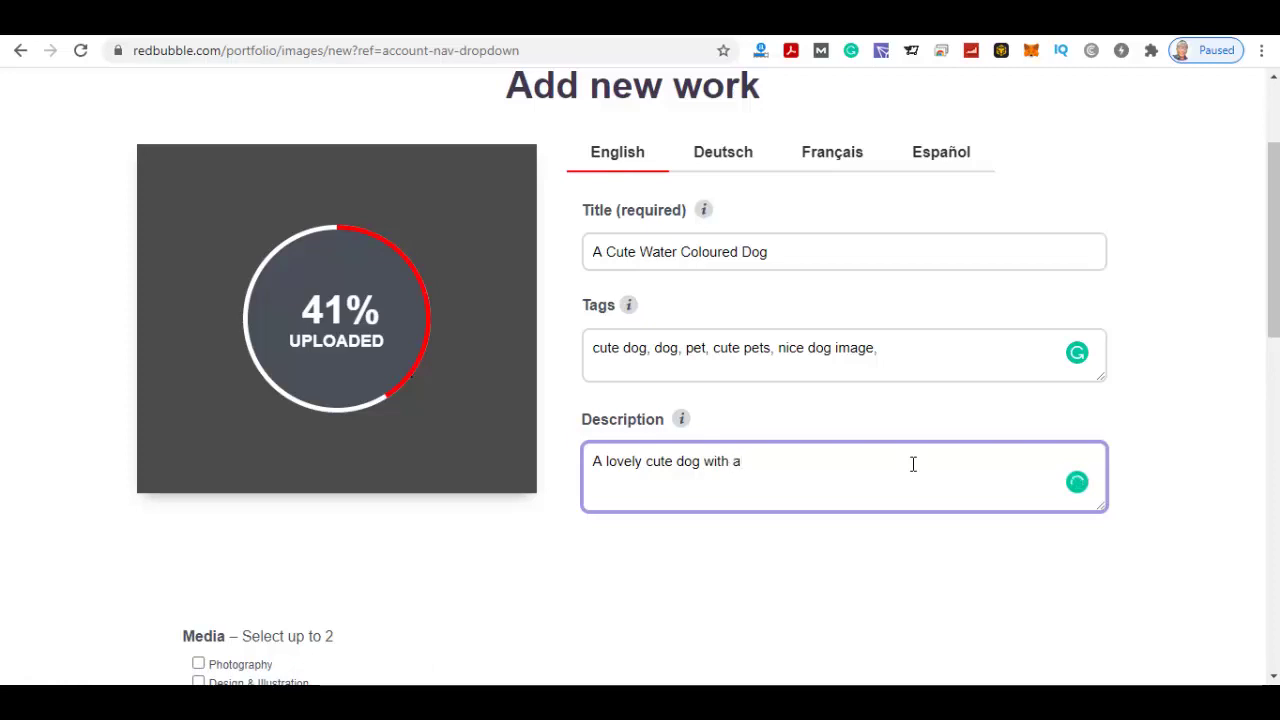
{"action": "type", "text": " tie"}
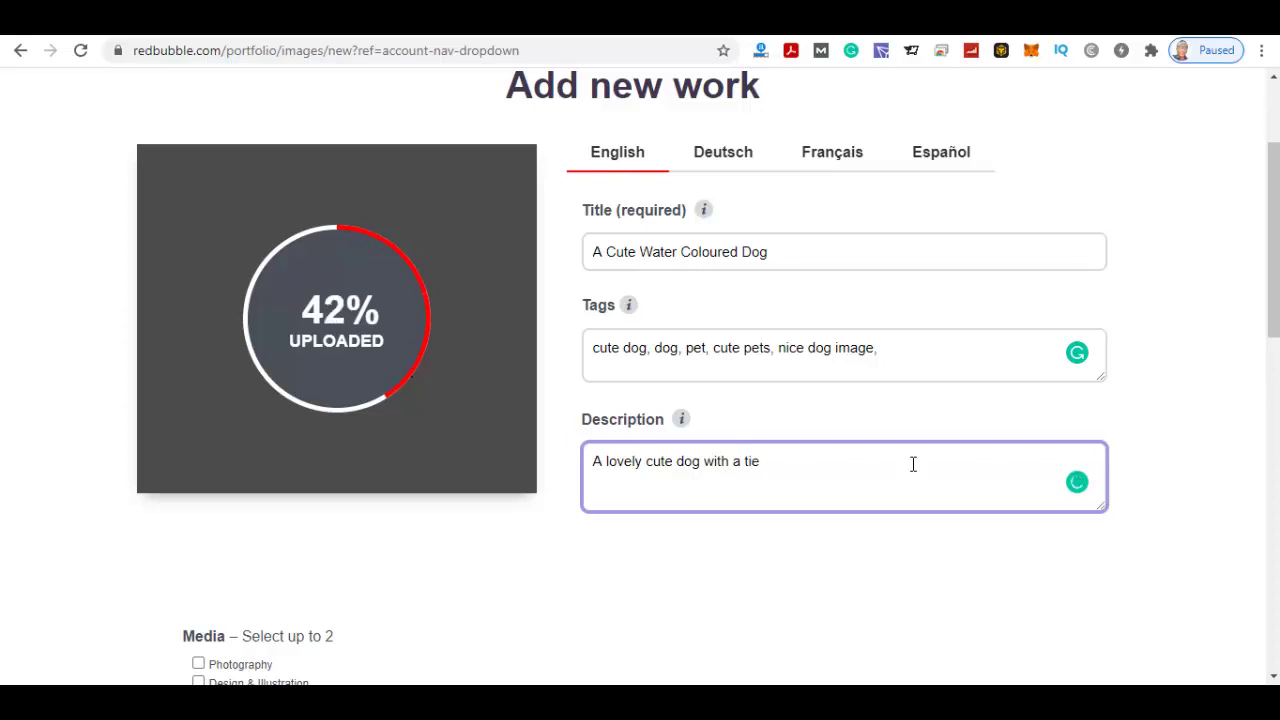
{"action": "type", "text": " of flowers"}
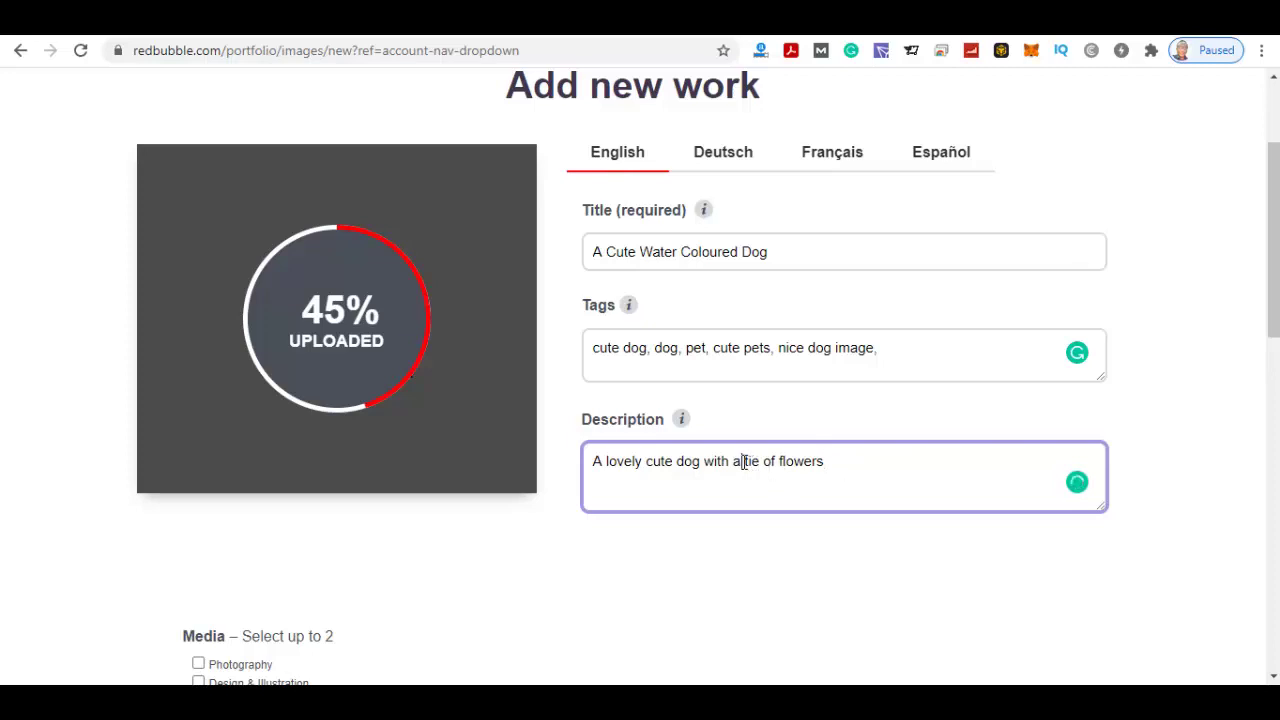
Correct the work's description to "A lovely cute dog with a bow tie of flowers.".
{"action": "type", "text": "bow"}
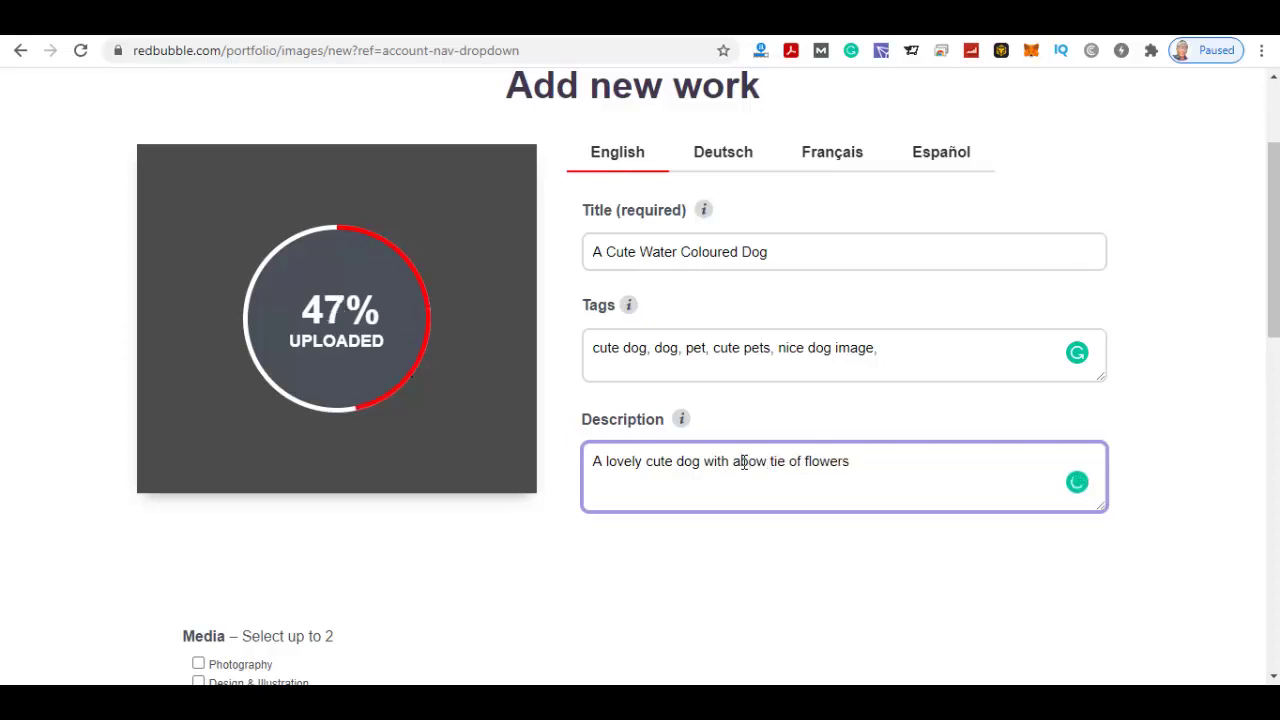
{"action": "left_click", "coordinate": [743, 461]}
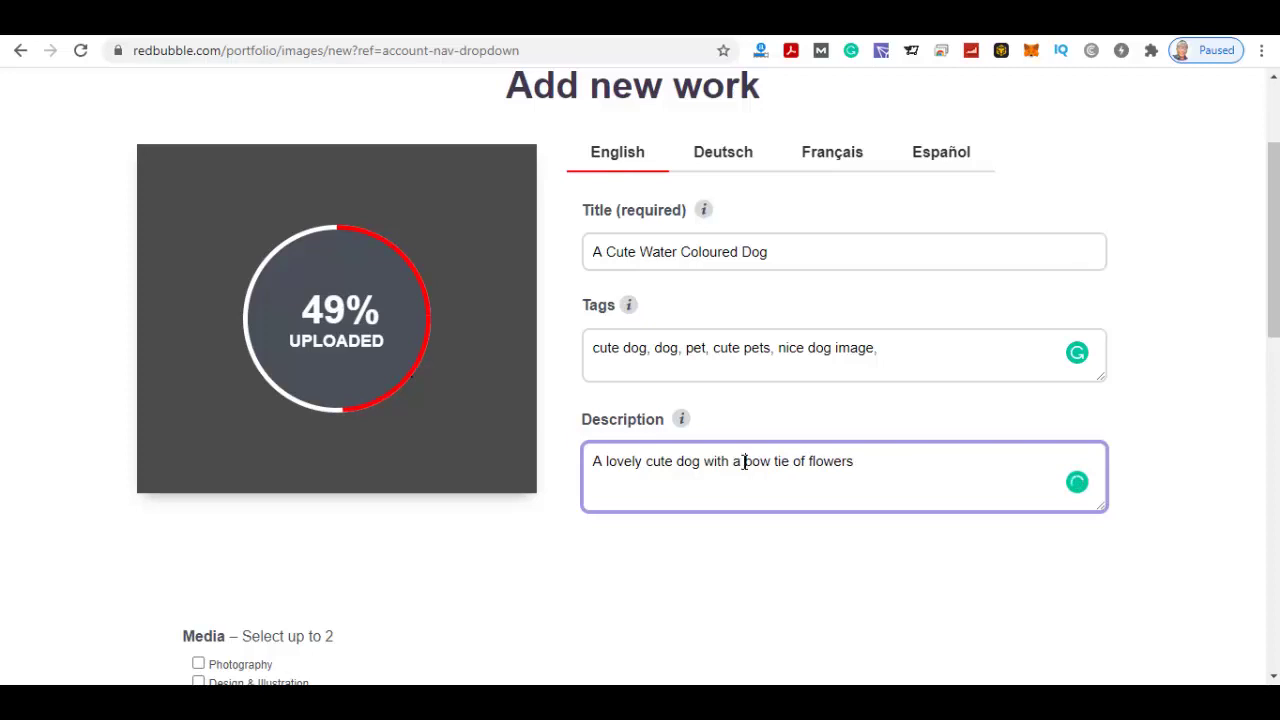
{"action": "left_click", "coordinate": [885, 460]}
{"action": "type", "text": "."}
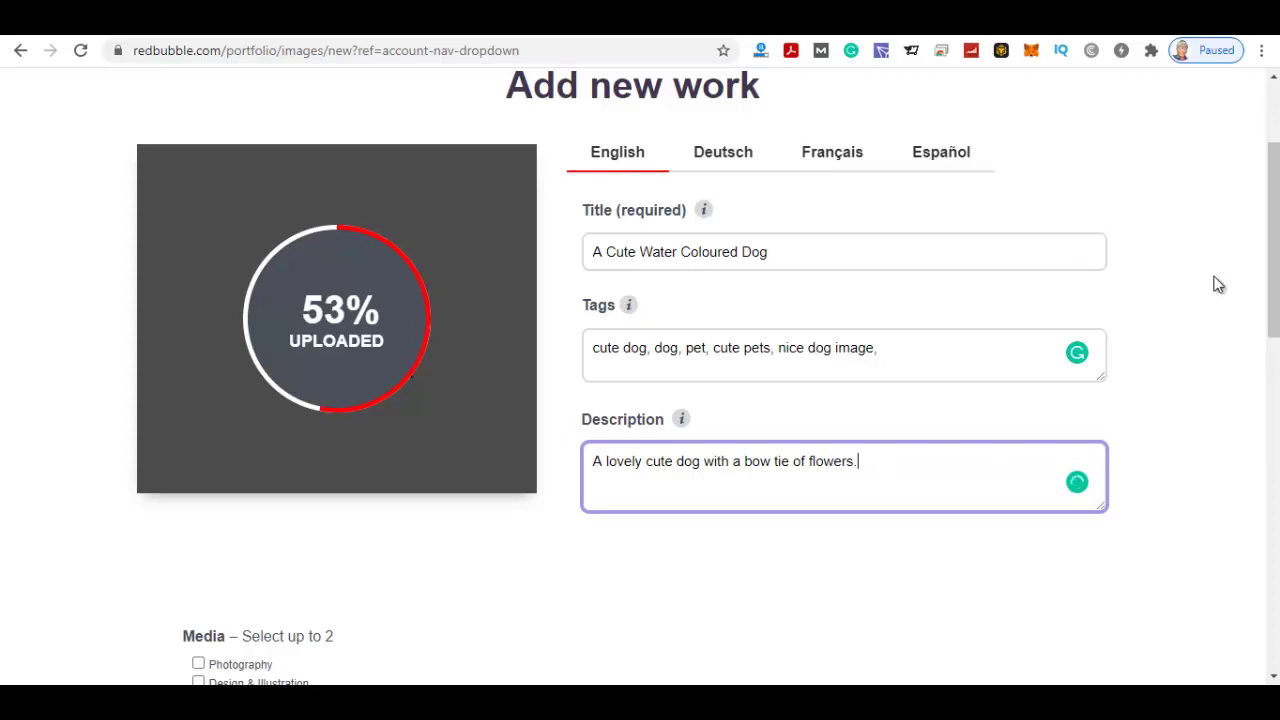
Choose Design & Illustration and Painting & Mixed Media as the work's media types.
{"action": "left_click_drag", "start_coordinate": [1275, 272], "coordinate": [1275, 347]}
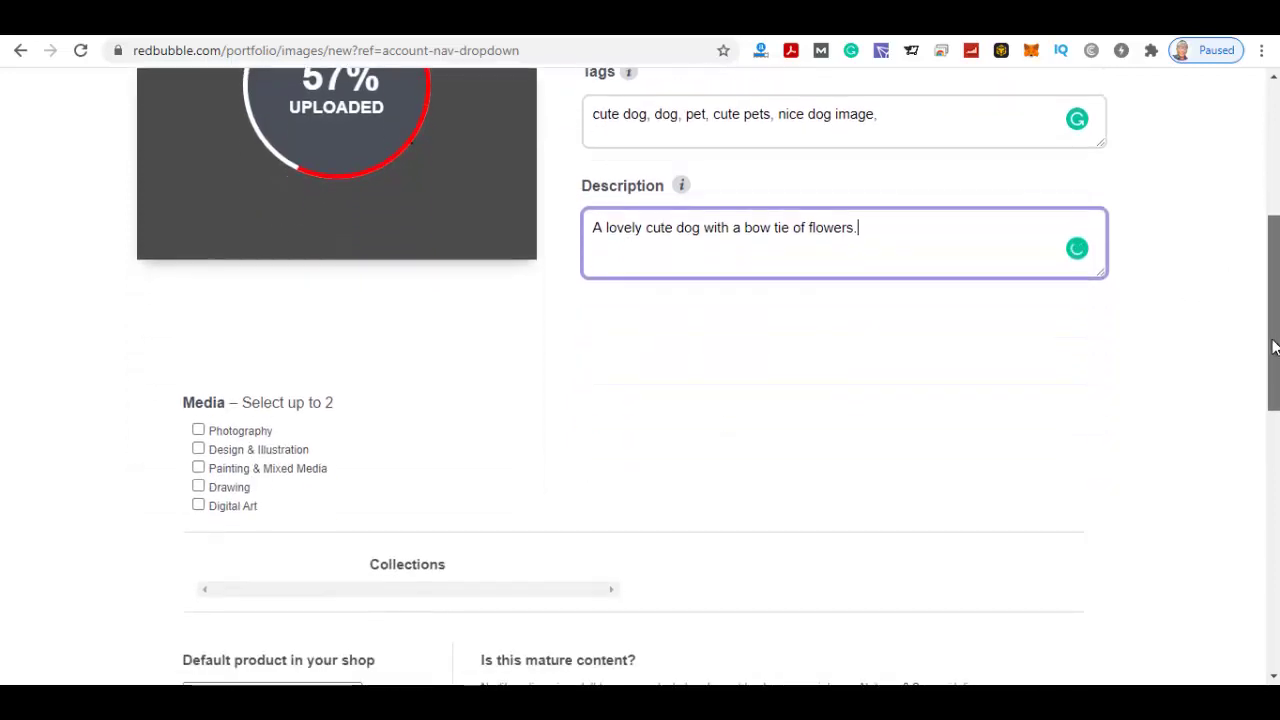
{"action": "left_click", "coordinate": [198, 452]}
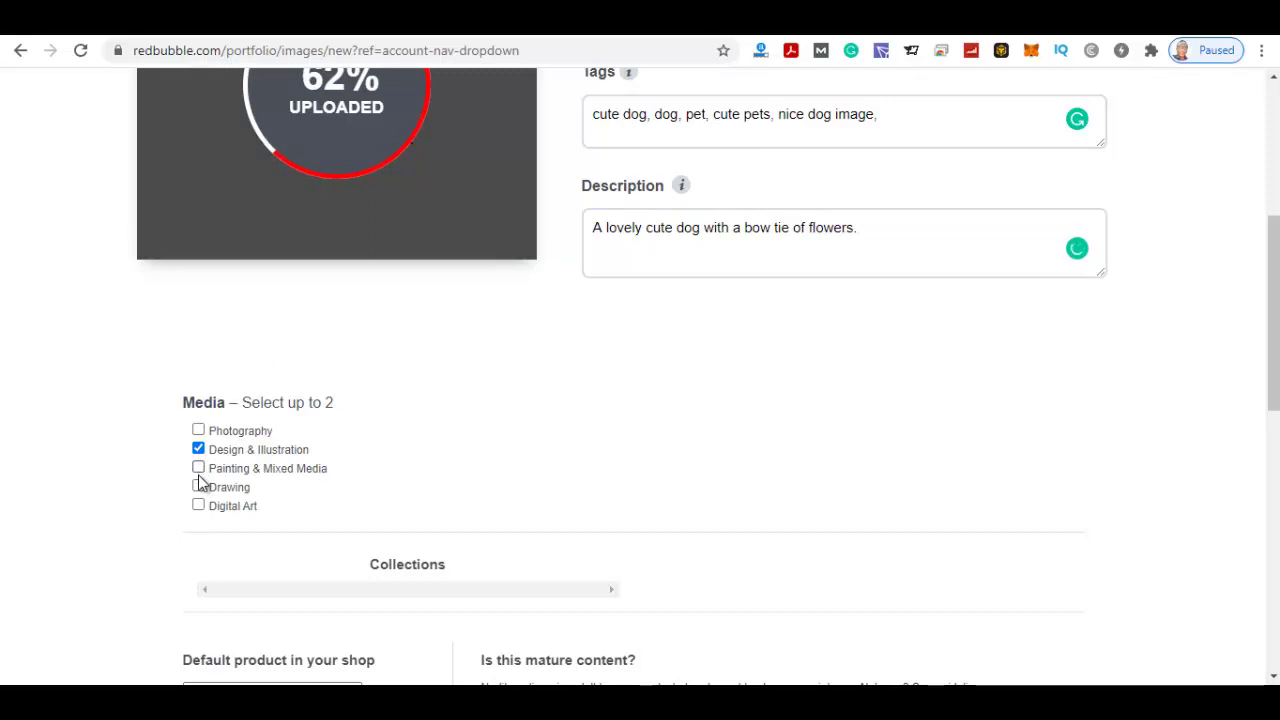
{"action": "left_click", "coordinate": [200, 476]}
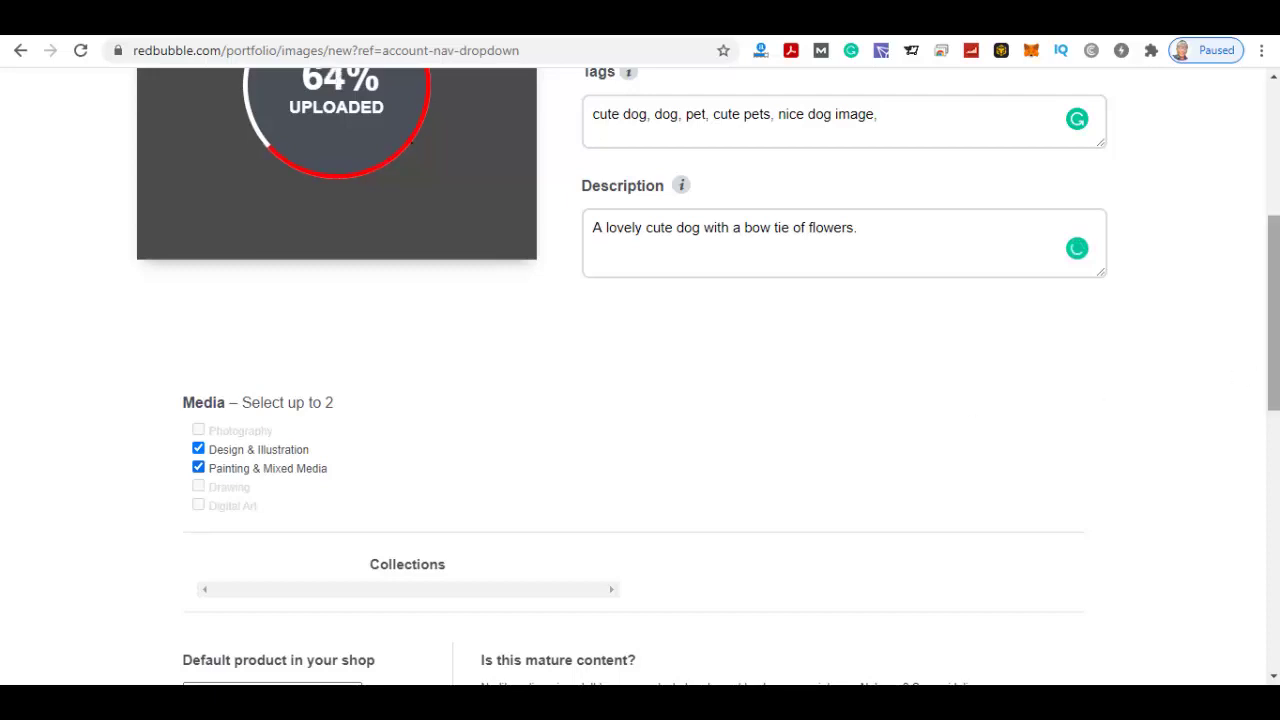
Set T-Shirt as the default shop product and declare the work as non-mature content with the right to sell it.
{"action": "left_click_drag", "start_coordinate": [1274, 381], "coordinate": [1263, 451]}
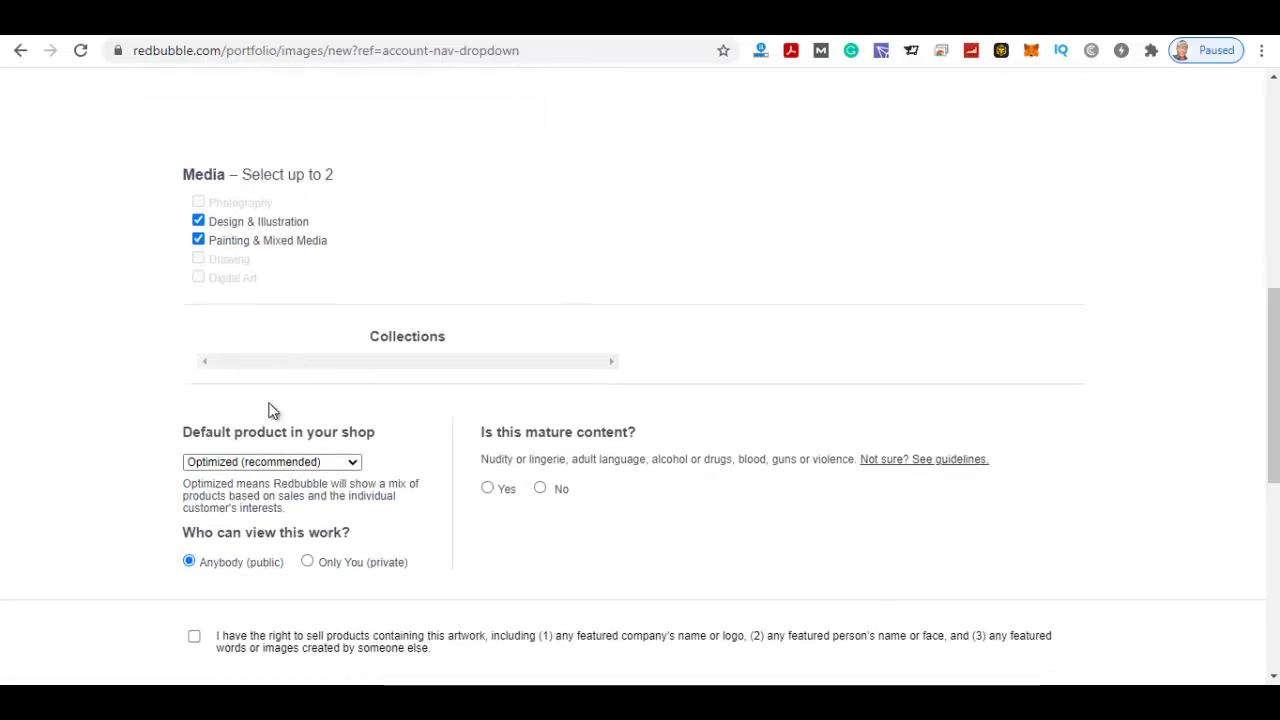
{"action": "left_click", "coordinate": [354, 466]}
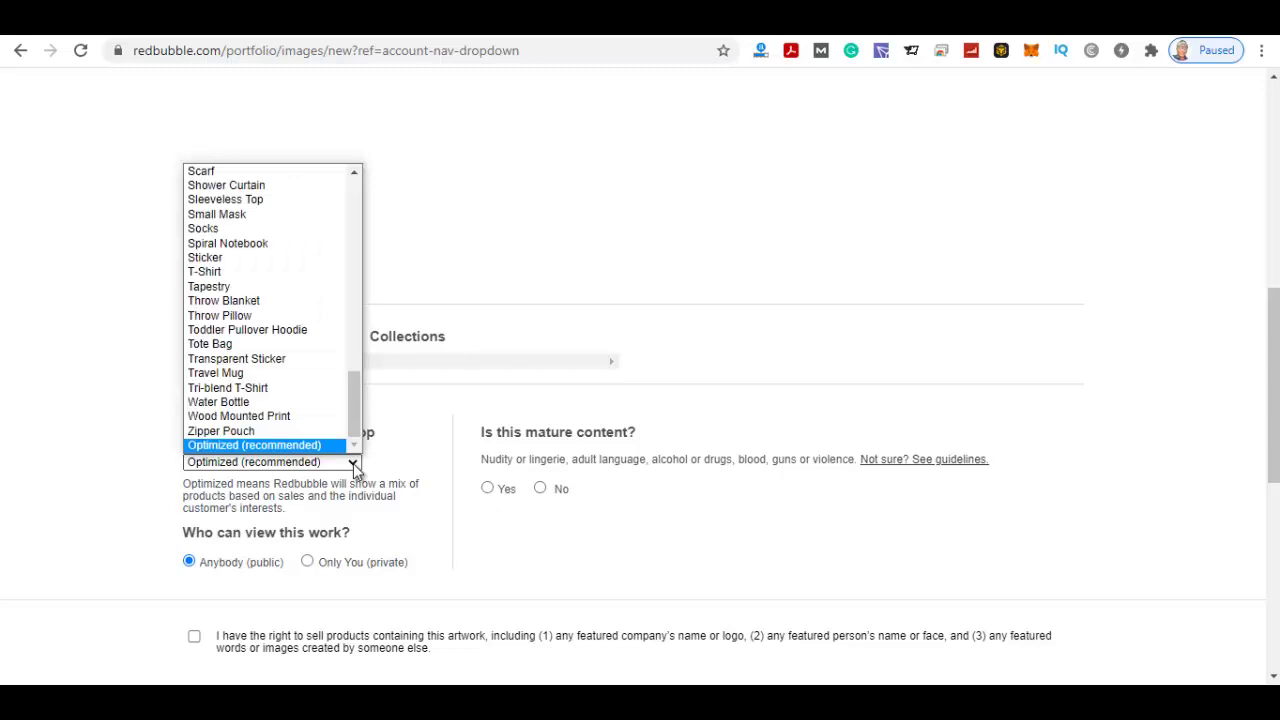
{"action": "left_click", "coordinate": [213, 272]}
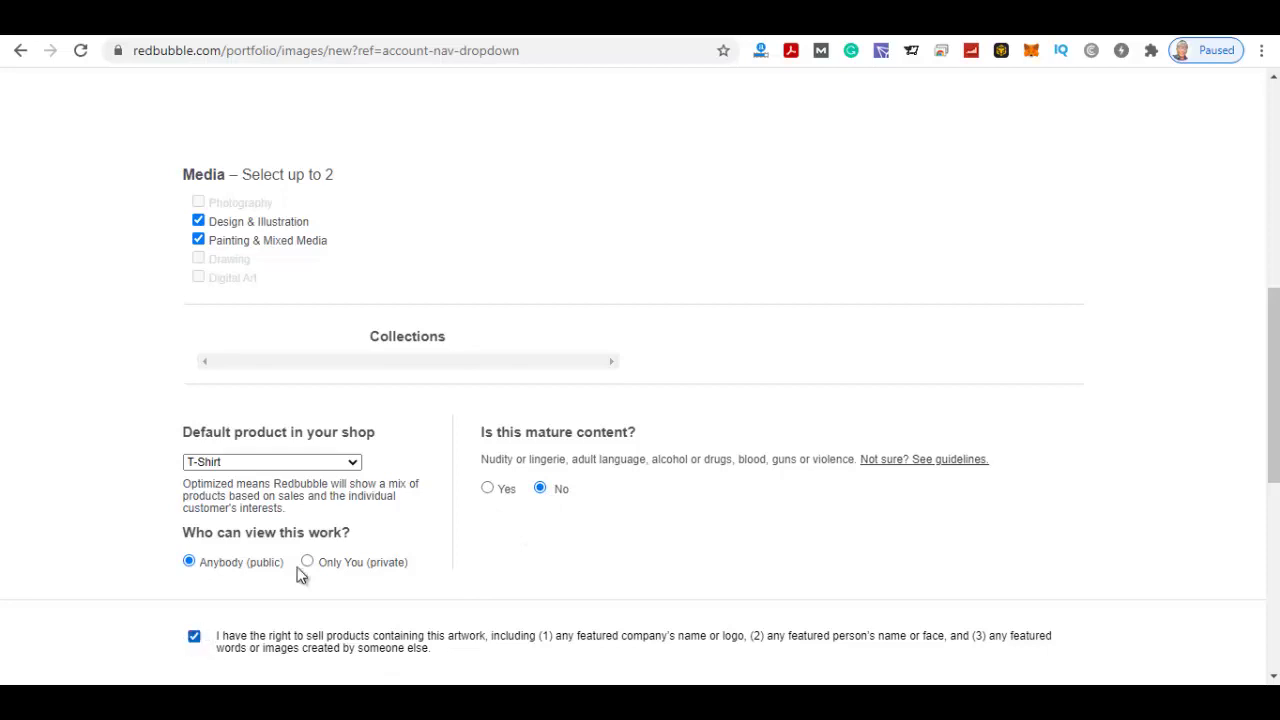
Review the uploaded dog artwork and its product previews, including the design placement on Caps.
{"action": "left_click_drag", "start_coordinate": [1268, 408], "coordinate": [1248, 325]}
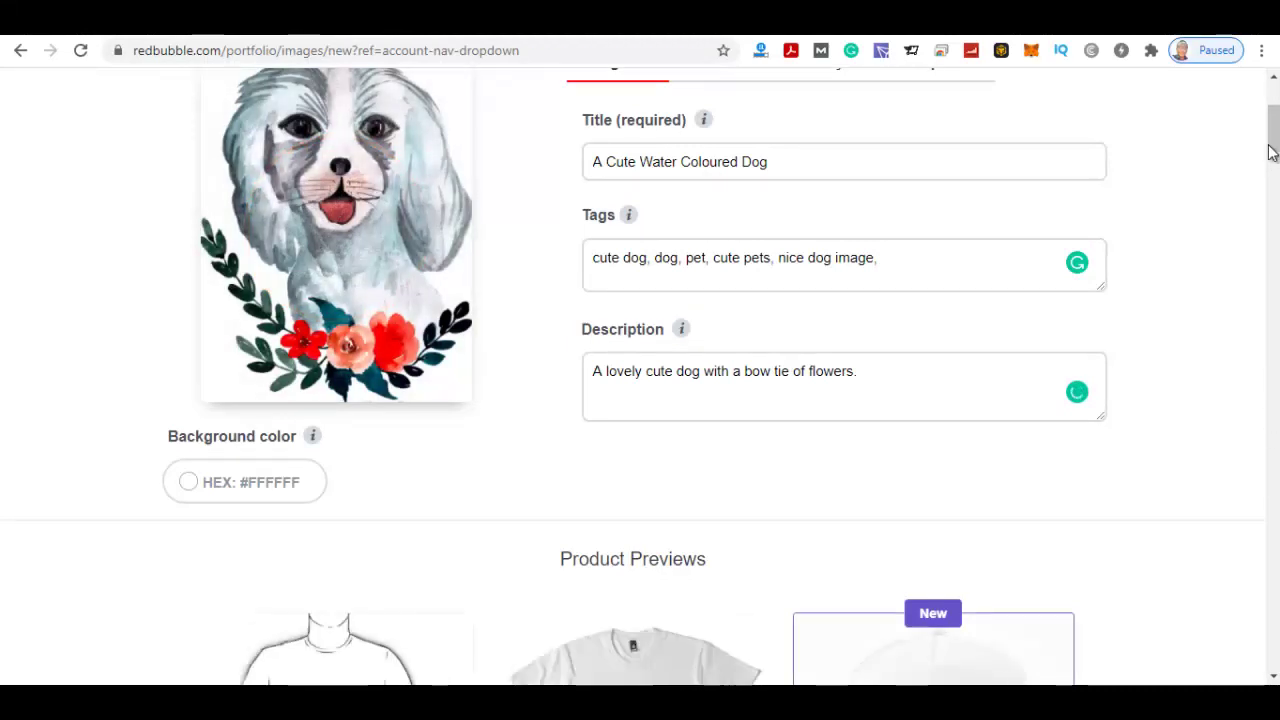
{"action": "key", "text": "ctrl+a"}
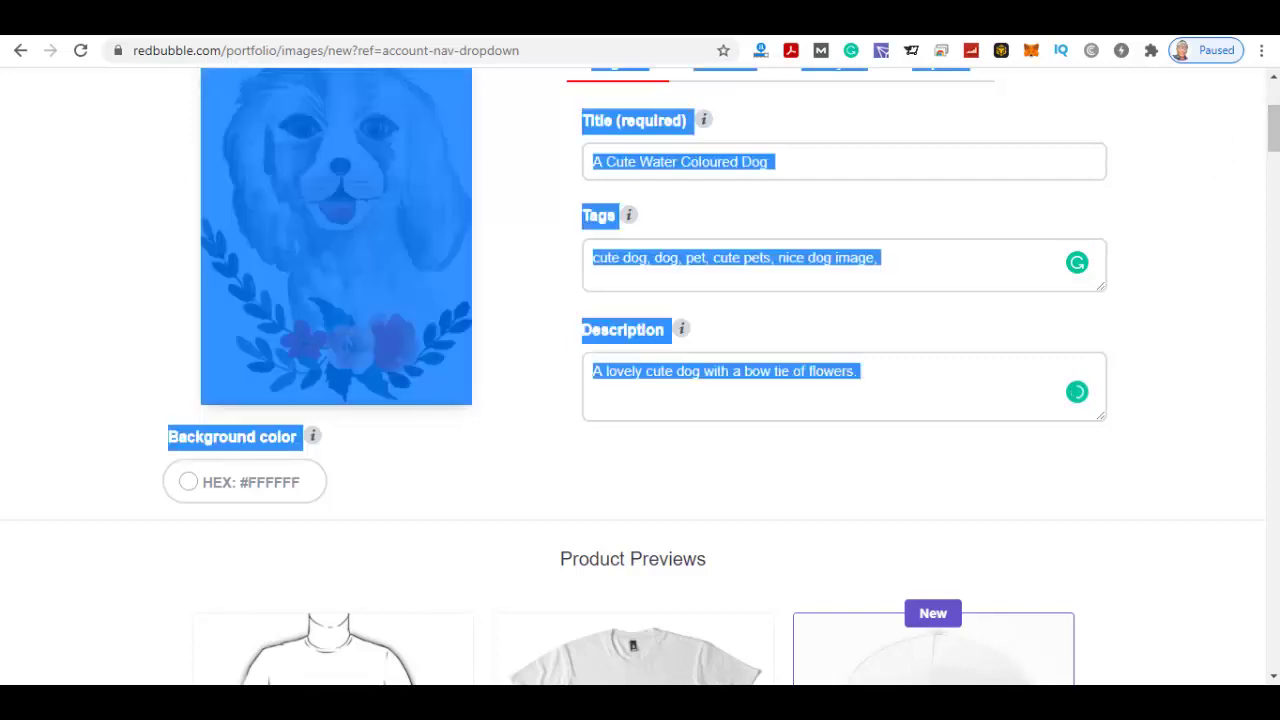
{"action": "left_click_drag", "start_coordinate": [1272, 118], "coordinate": [1268, 163]}
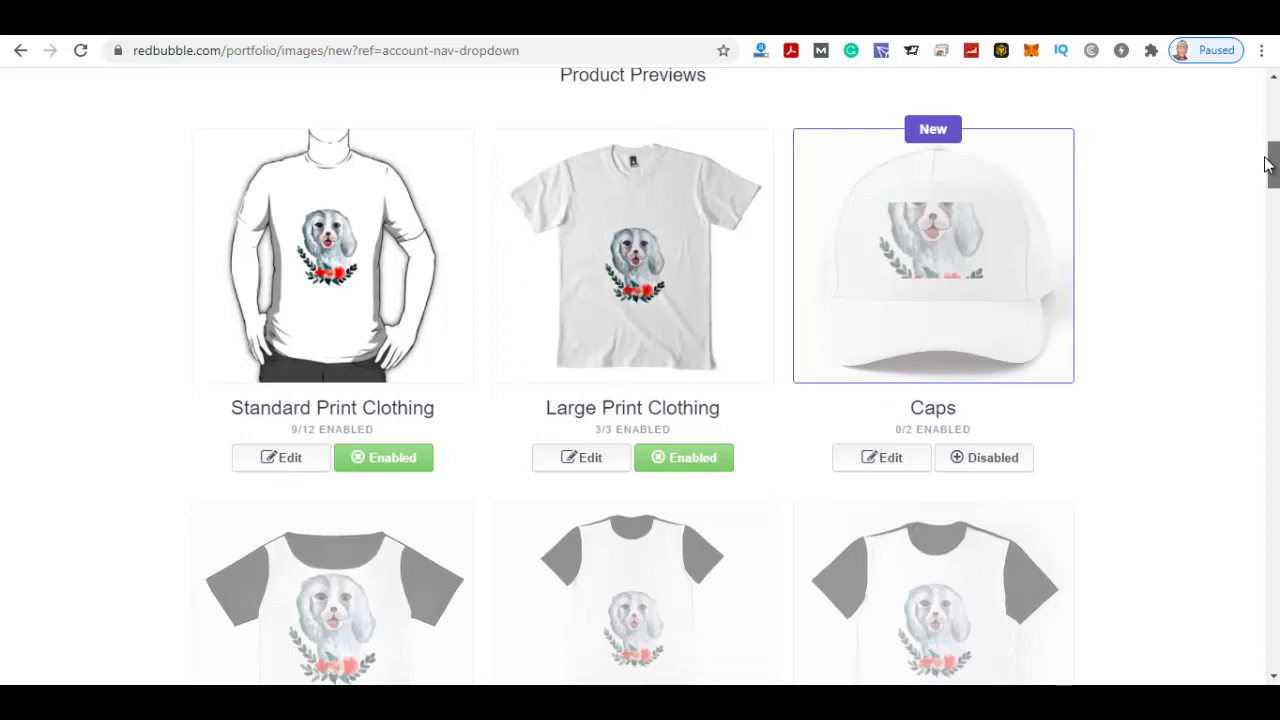
{"action": "left_click_drag", "start_coordinate": [1268, 165], "coordinate": [1268, 167]}
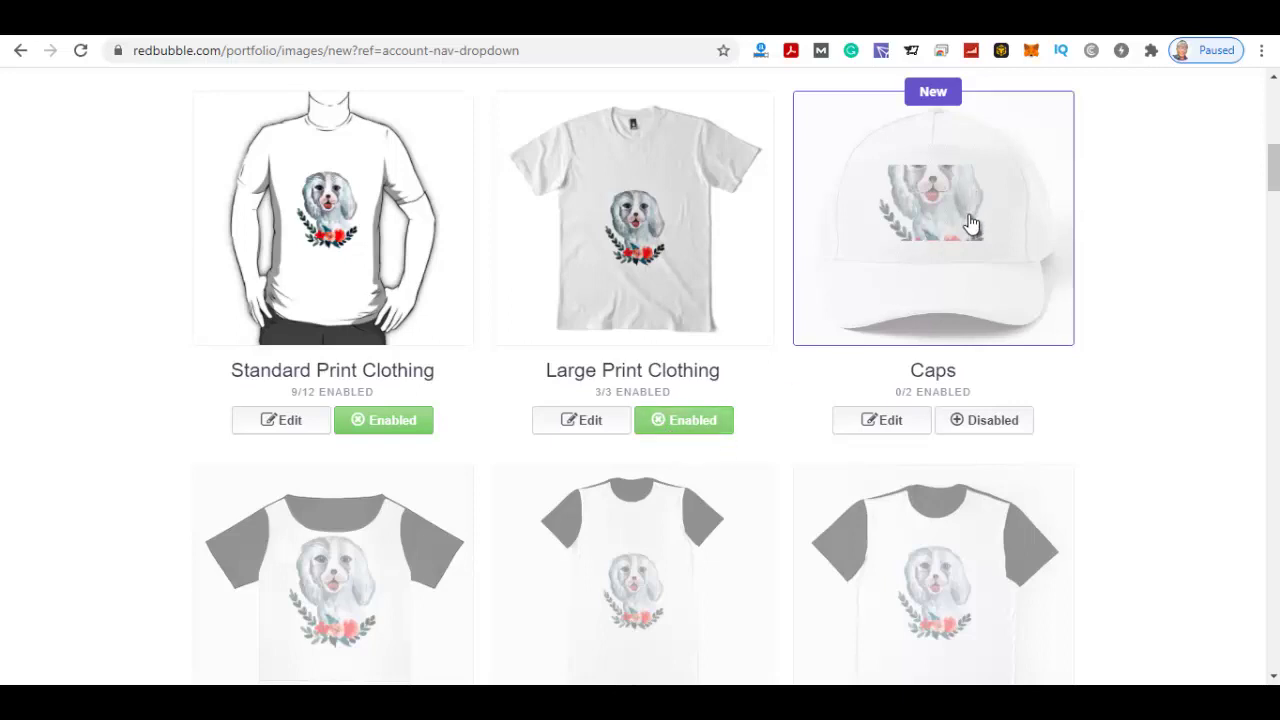
{"action": "left_click", "coordinate": [1020, 318]}
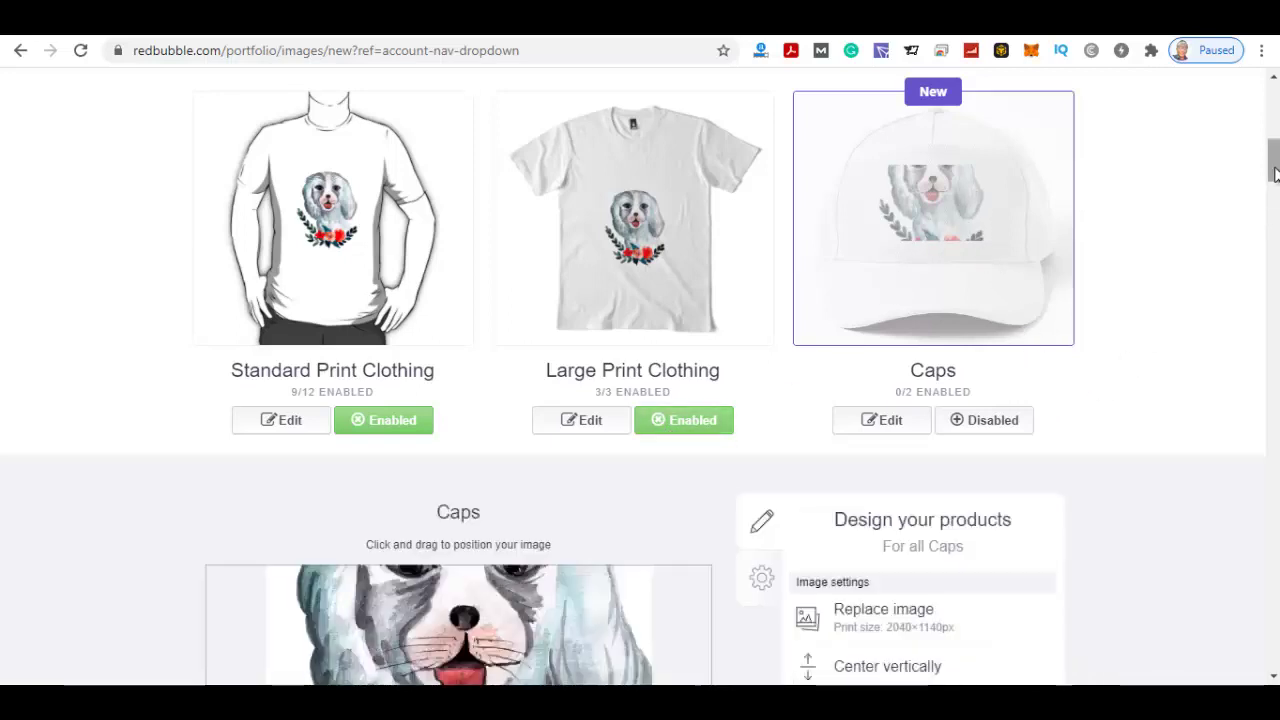
{"action": "left_click_drag", "start_coordinate": [1274, 168], "coordinate": [1272, 198]}
{"action": "scroll", "coordinate": [1255, 255], "scroll_direction": "down", "scroll_amount": 10}
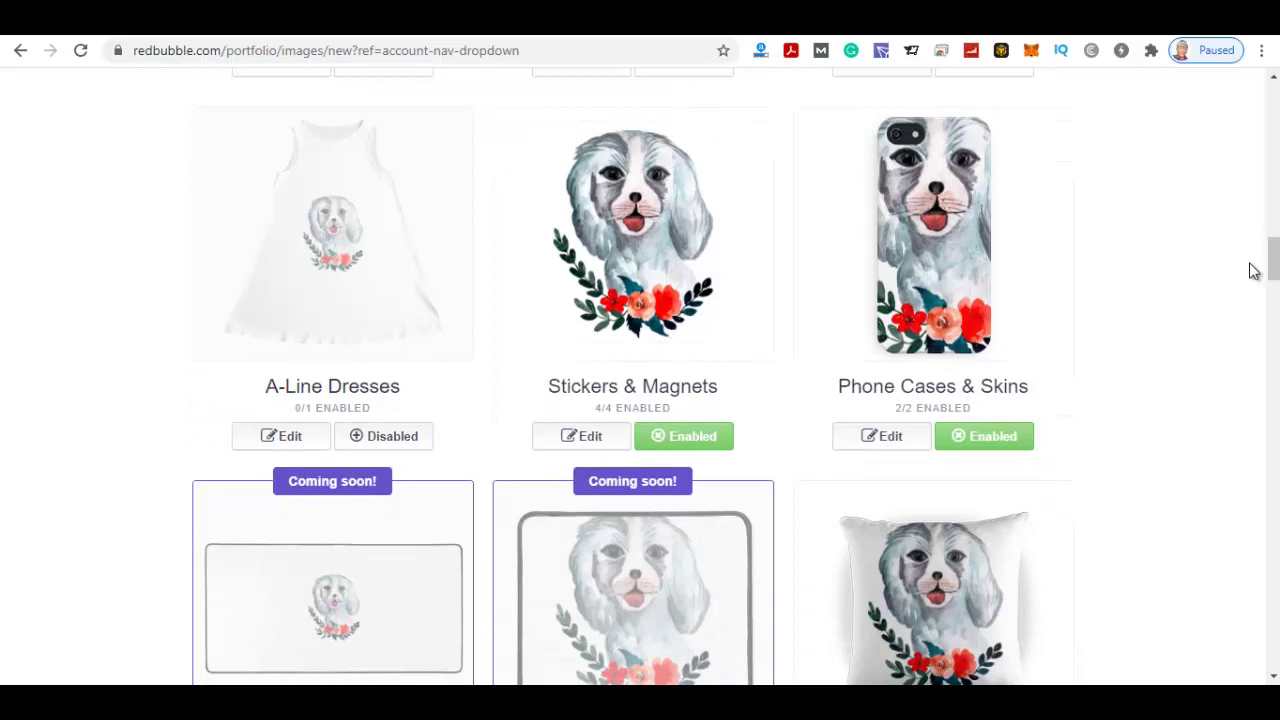
Enable the design on A-Line Dresses and Mini Skirts in the product previews.
{"action": "left_click", "coordinate": [400, 437]}
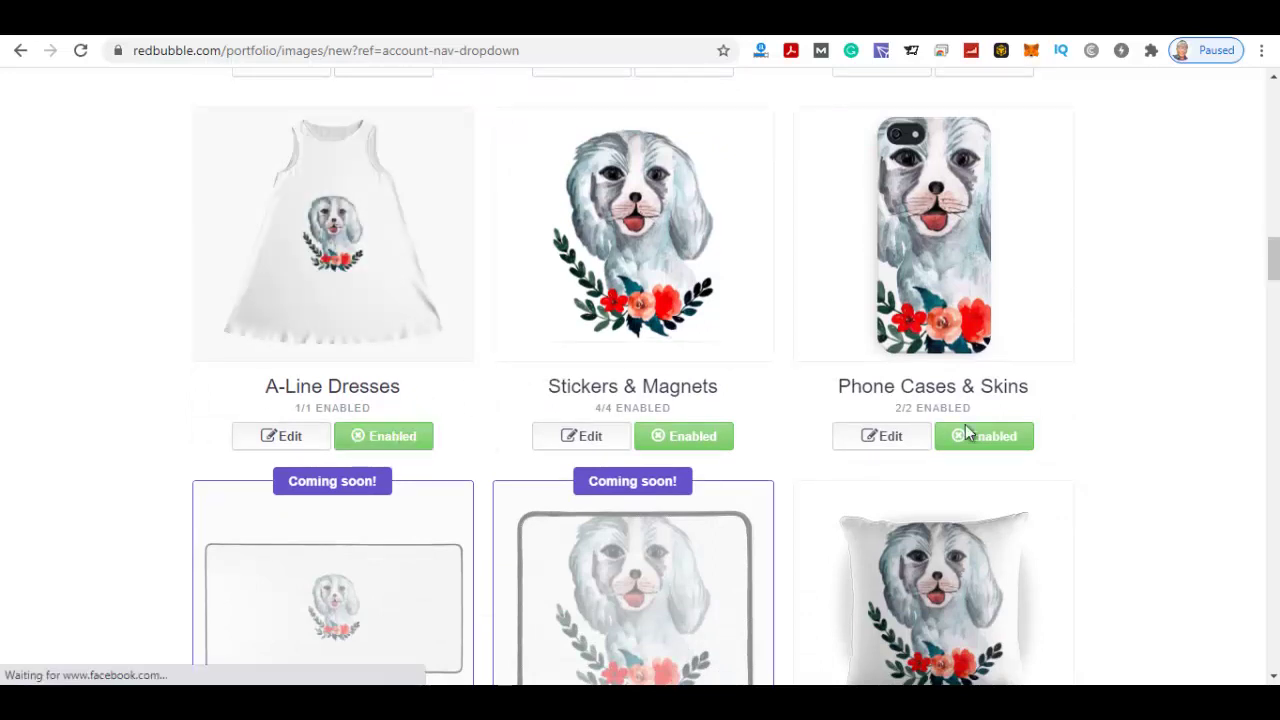
{"action": "left_click_drag", "start_coordinate": [1274, 257], "coordinate": [1275, 277]}
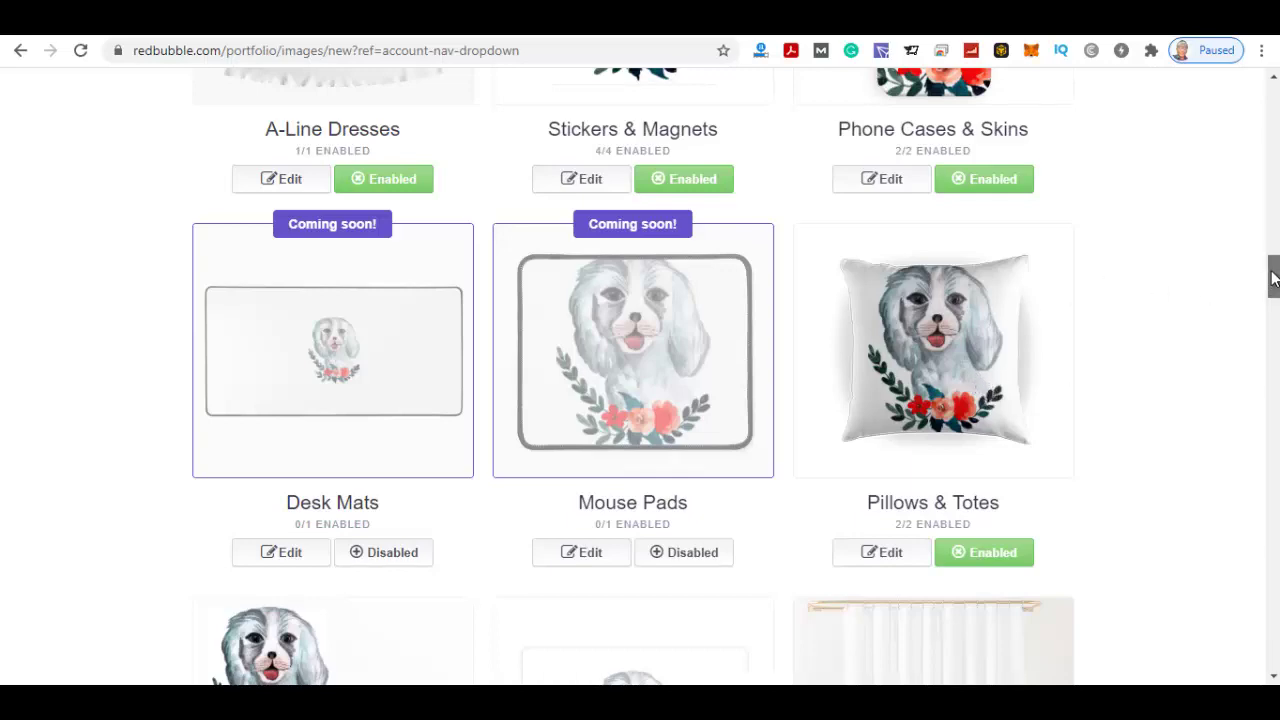
{"action": "left_click_drag", "start_coordinate": [1272, 276], "coordinate": [1273, 303]}
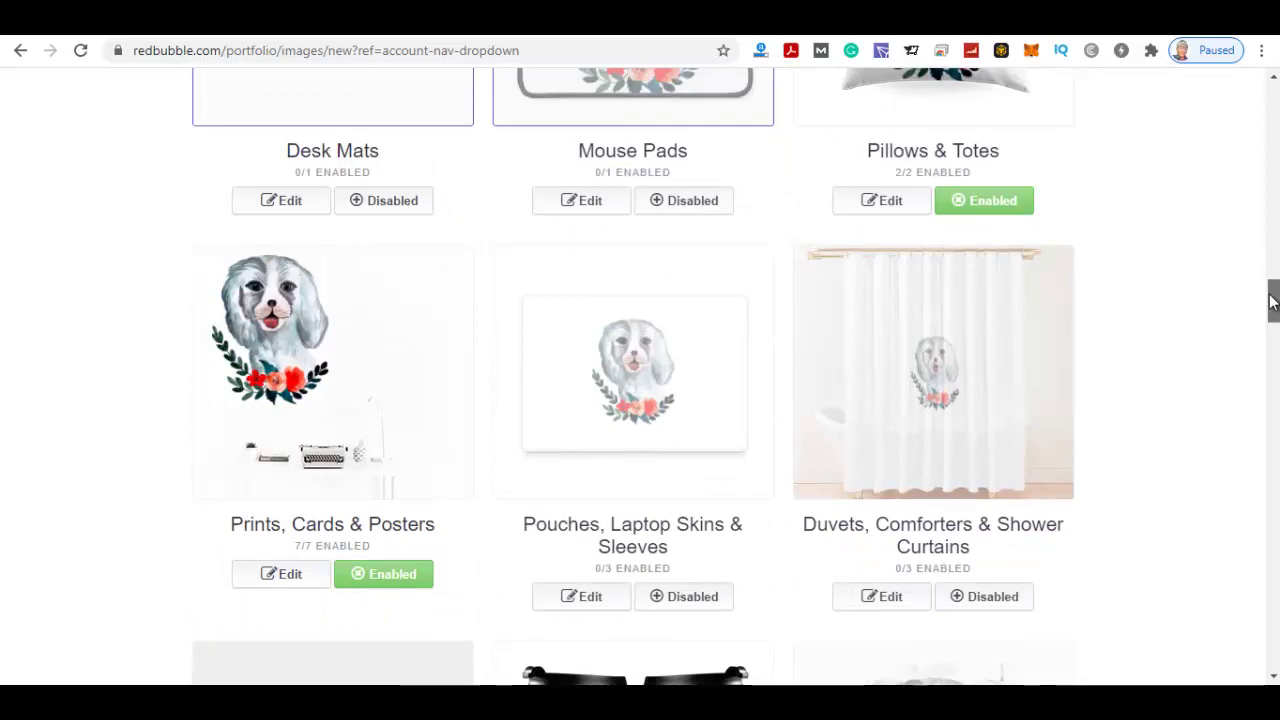
{"action": "left_click_drag", "start_coordinate": [1272, 306], "coordinate": [1272, 337]}
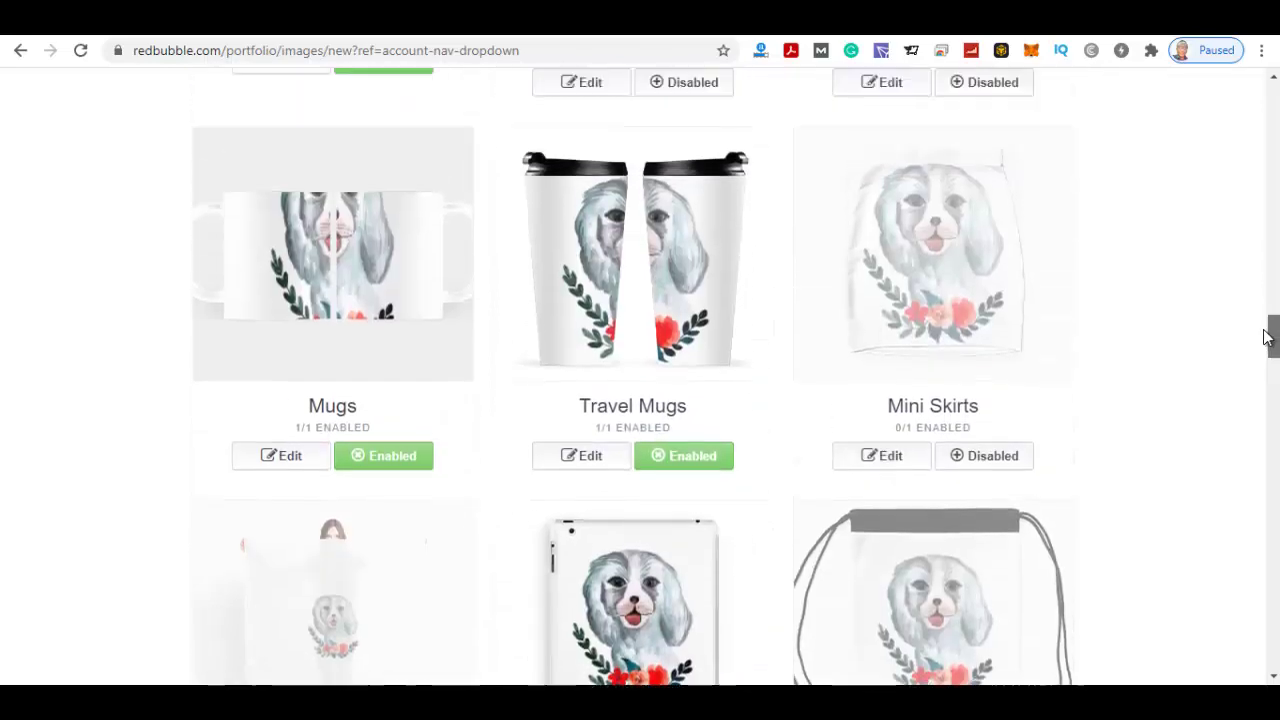
{"action": "left_click", "coordinate": [993, 460]}
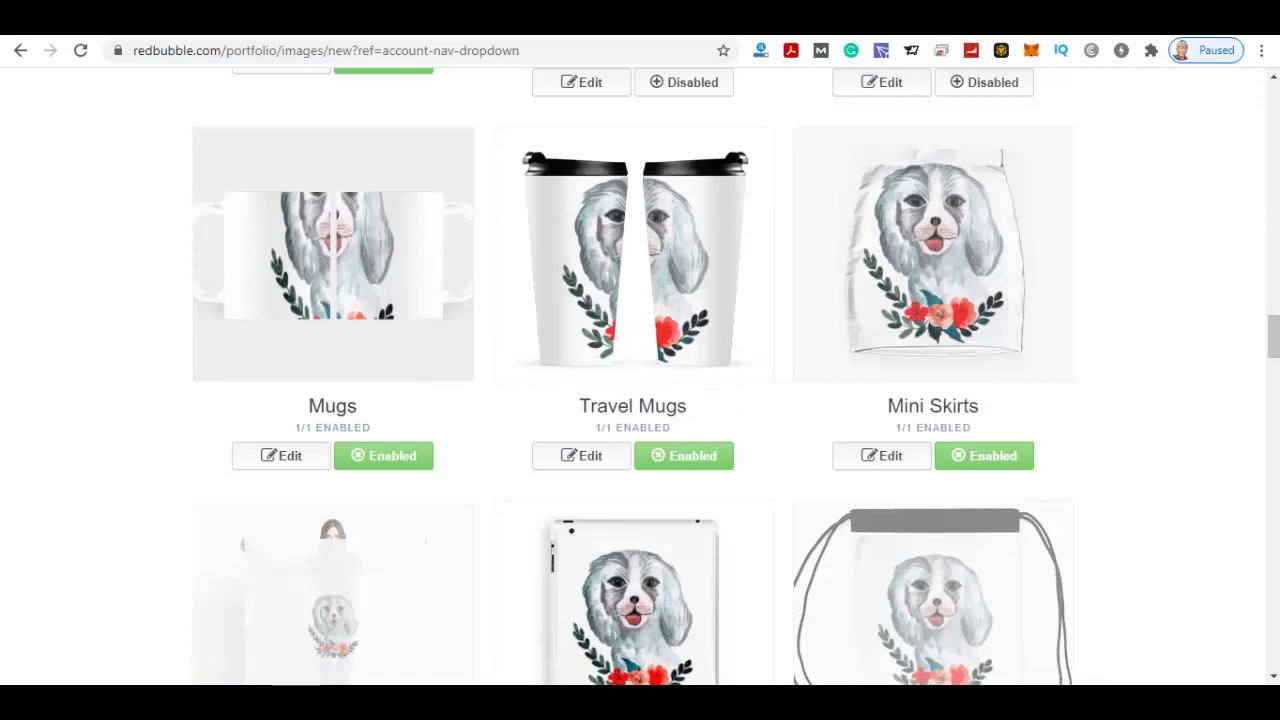
Enable the design on Drawstring Bags, Clocks and Spiral Notebooks.
{"action": "left_click_drag", "start_coordinate": [1274, 340], "coordinate": [1275, 368]}
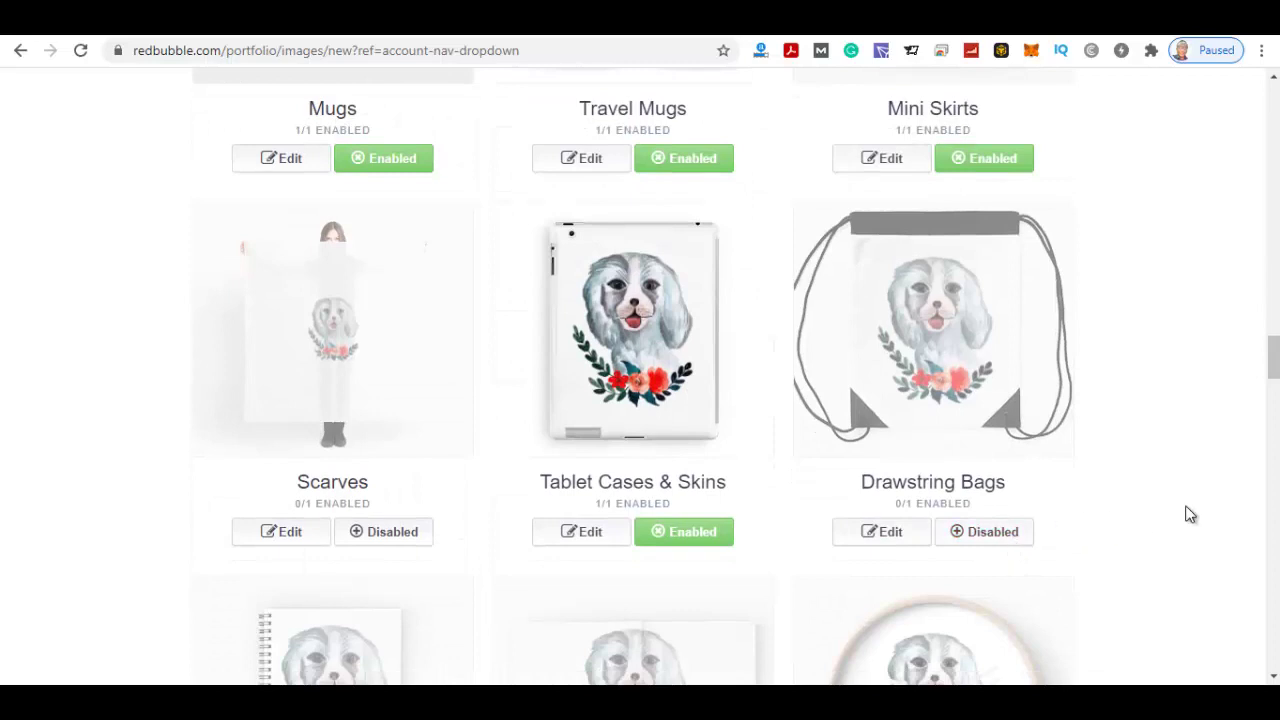
{"action": "left_click", "coordinate": [1005, 537]}
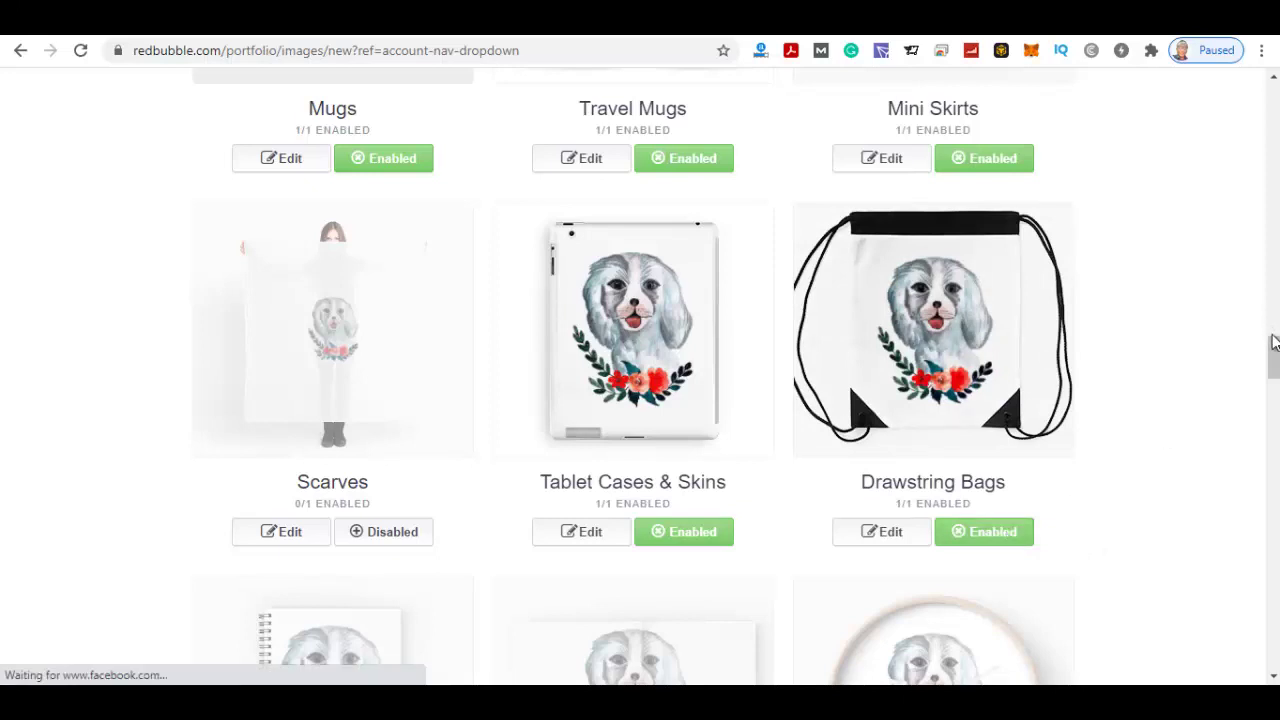
{"action": "left_click_drag", "start_coordinate": [1274, 342], "coordinate": [1274, 393]}
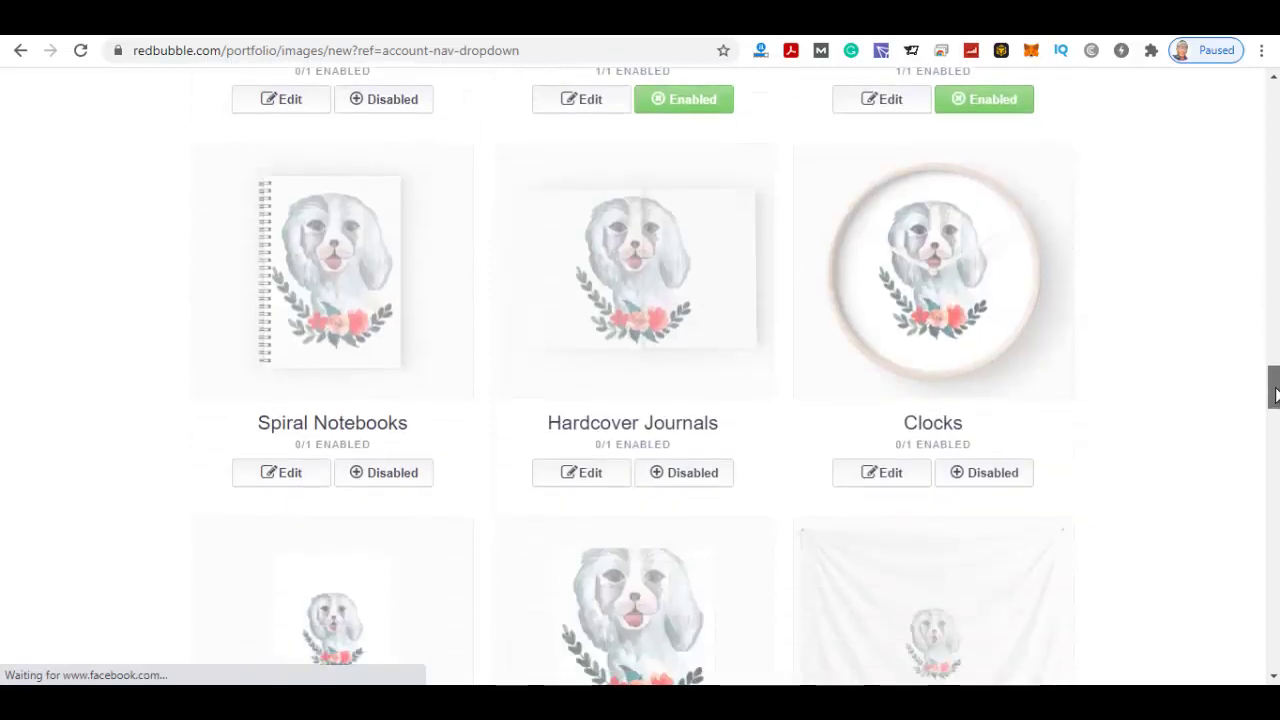
{"action": "left_click", "coordinate": [993, 473]}
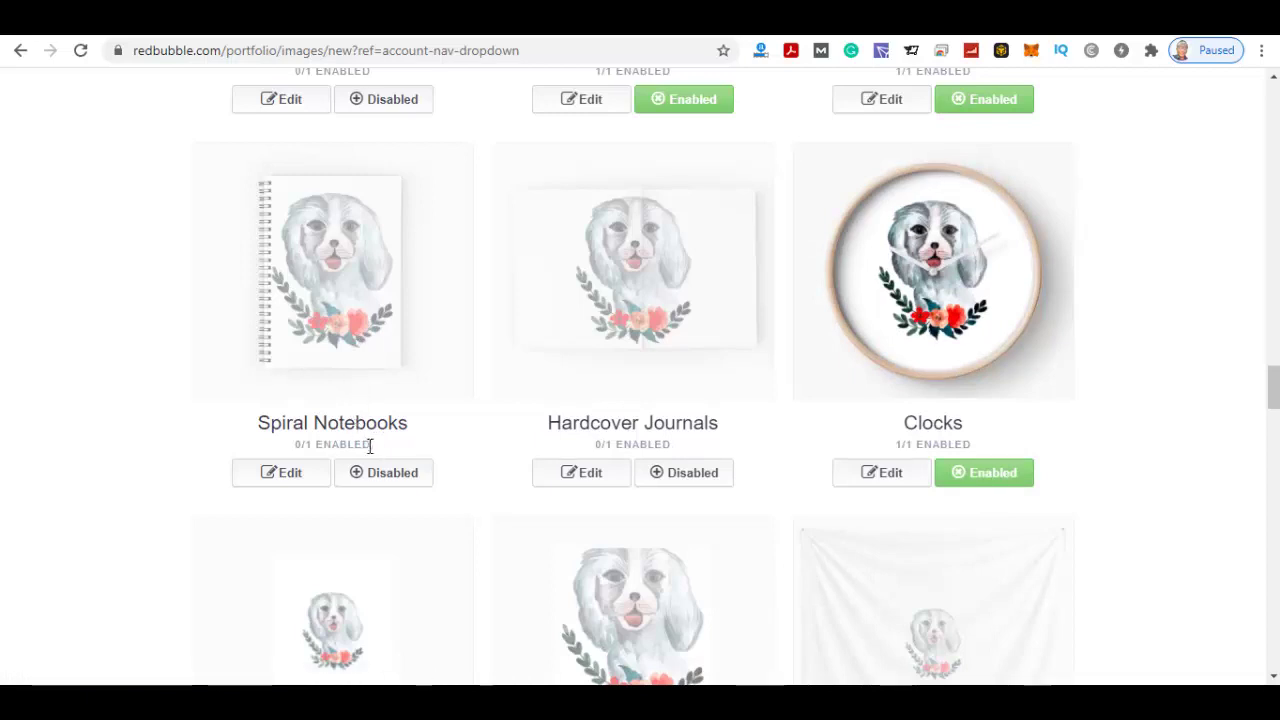
{"action": "left_click", "coordinate": [387, 477]}
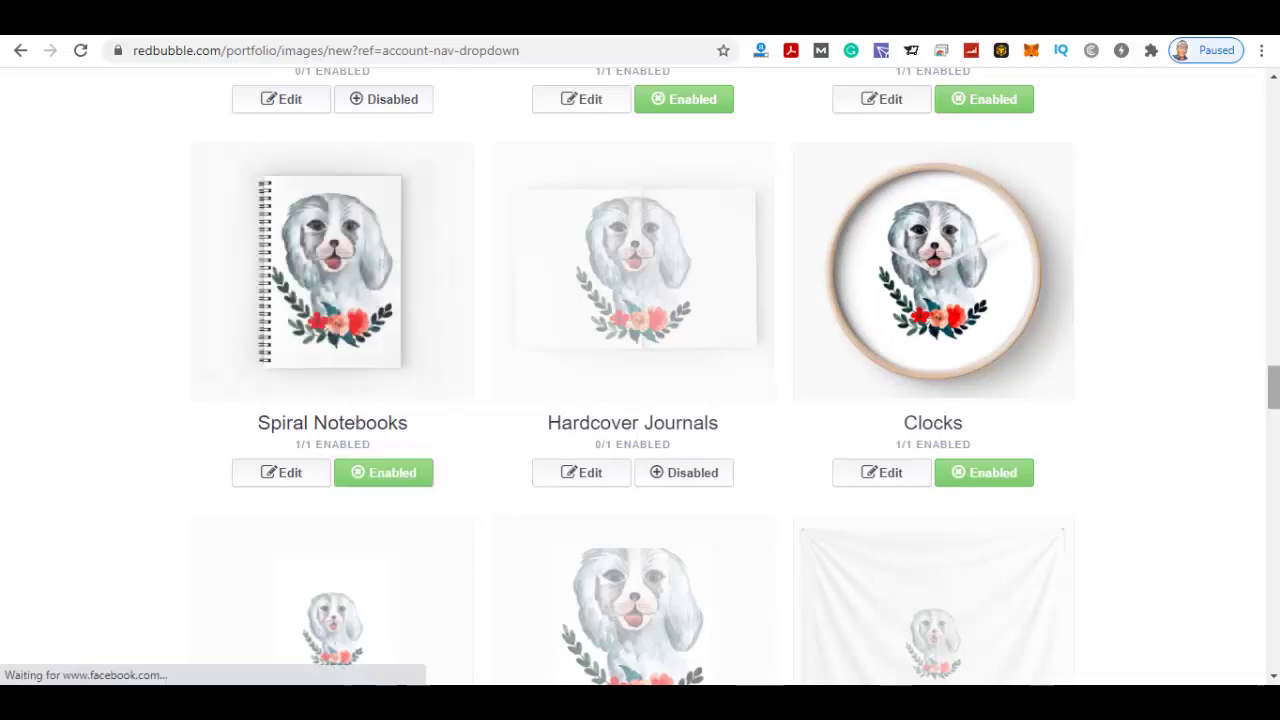
Enable the design on Water Bottles.
{"action": "left_click_drag", "start_coordinate": [1273, 392], "coordinate": [1273, 415]}
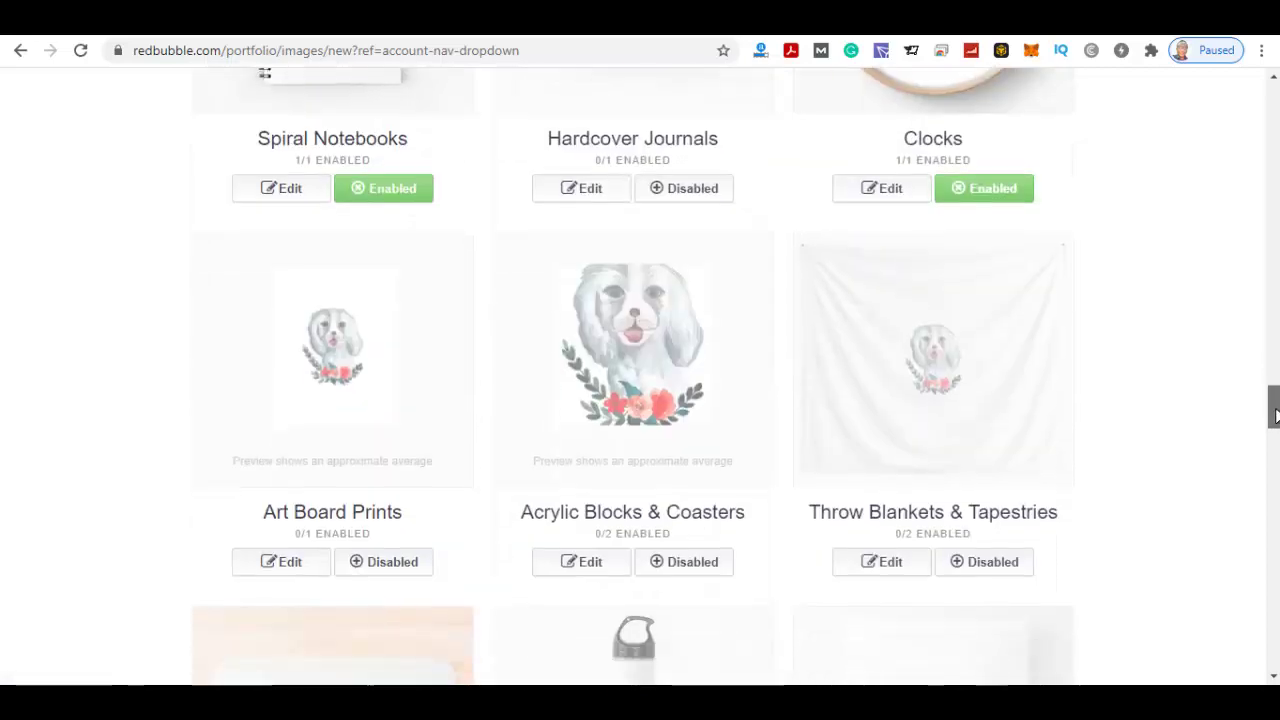
{"action": "left_click_drag", "start_coordinate": [1273, 423], "coordinate": [1273, 455]}
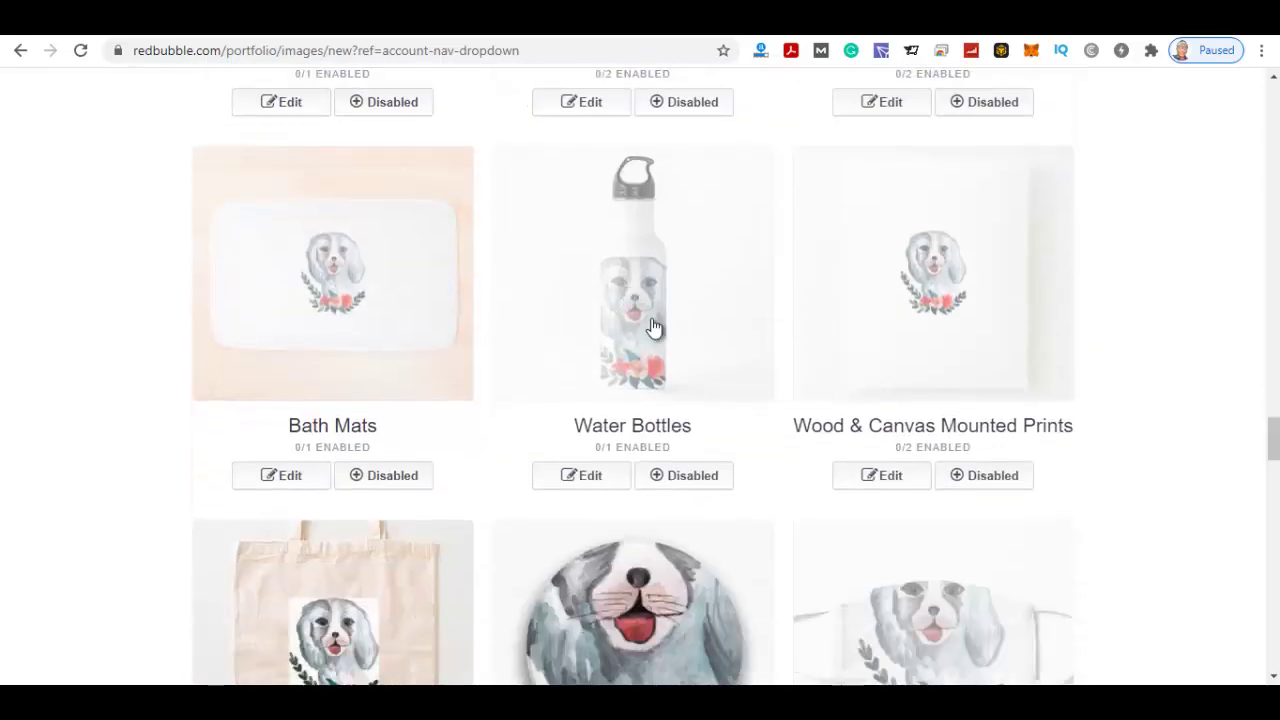
{"action": "left_click", "coordinate": [685, 478]}
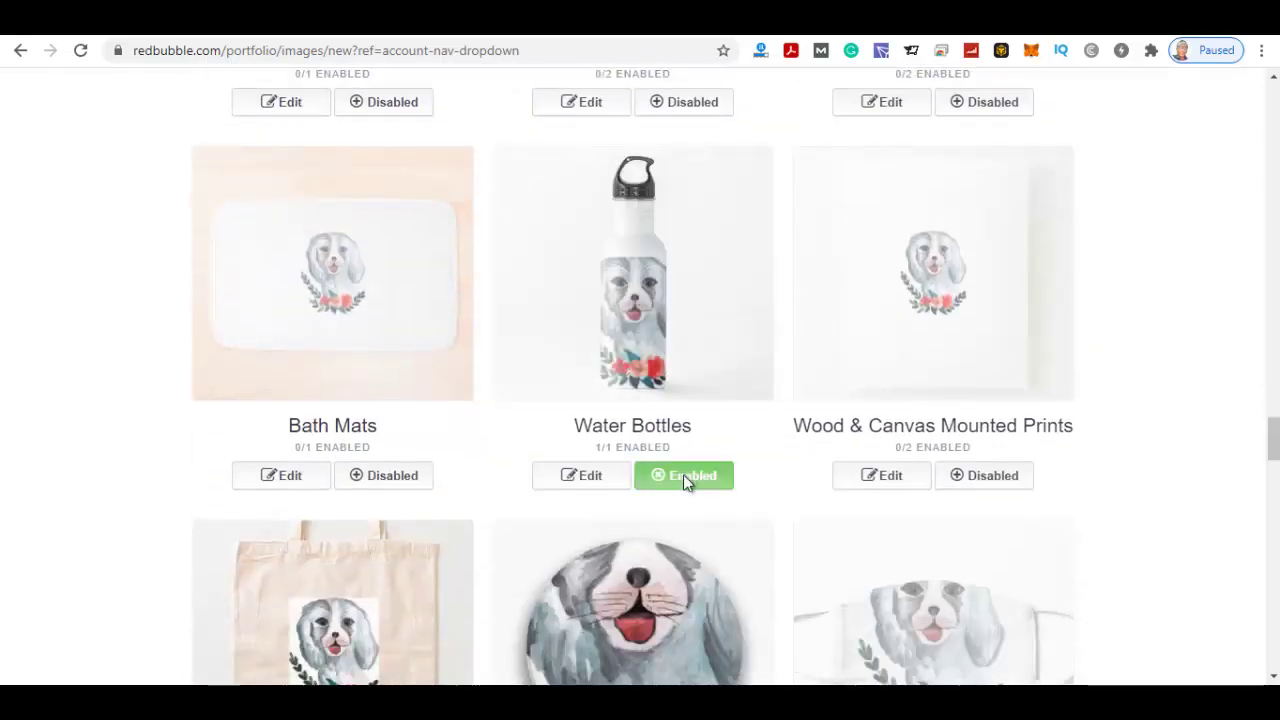
Disable the design on Cotton Tote Bags and Pin Buttons.
{"action": "left_click_drag", "start_coordinate": [1273, 460], "coordinate": [1273, 492]}
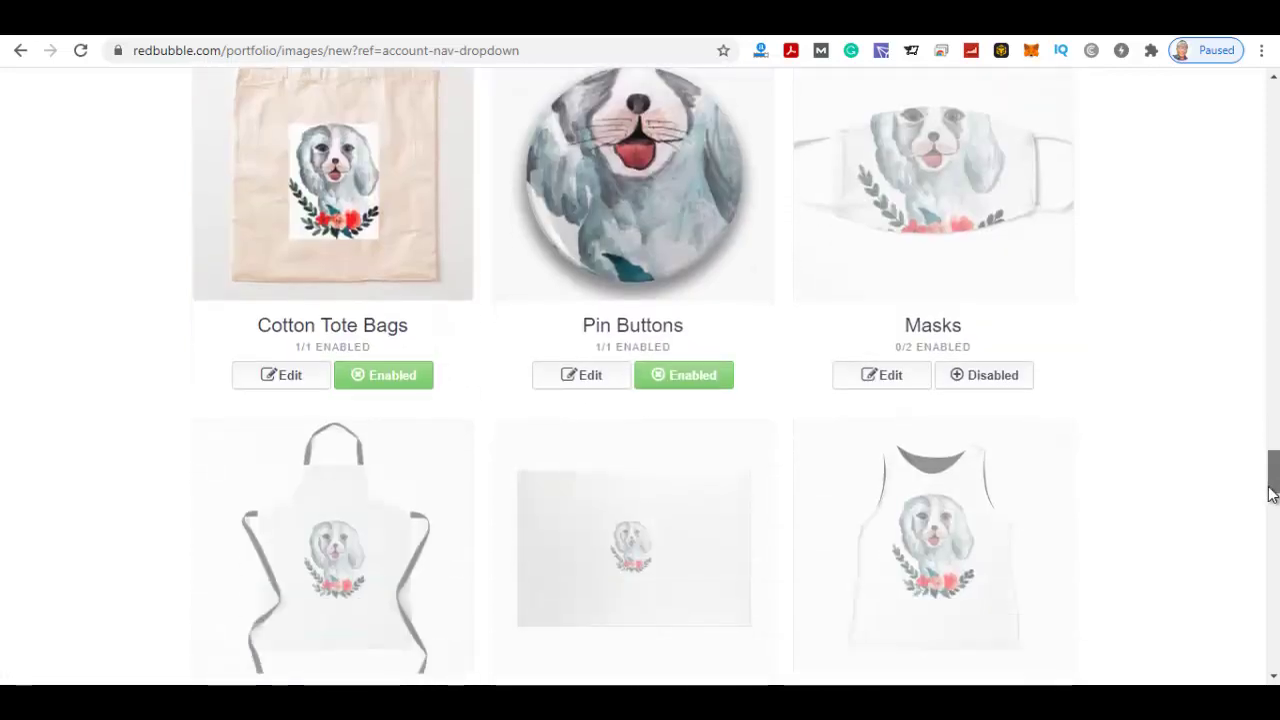
{"action": "left_click", "coordinate": [396, 376]}
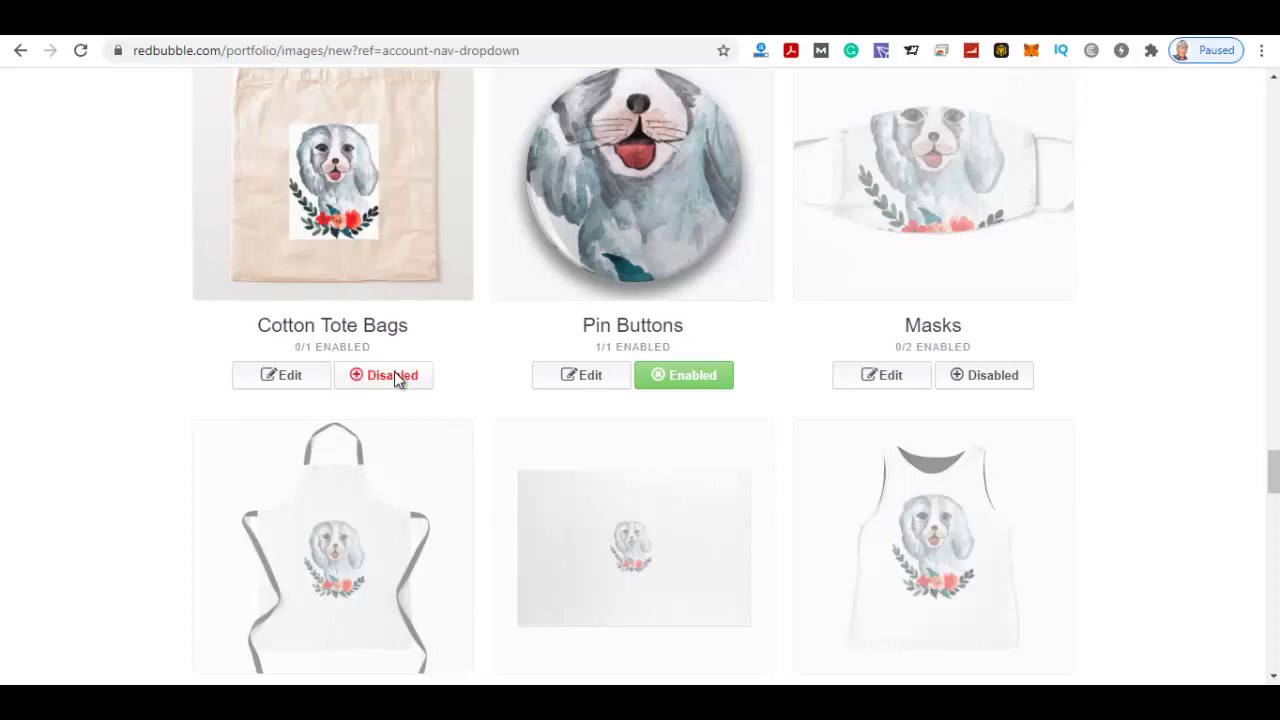
{"action": "left_click", "coordinate": [682, 386]}
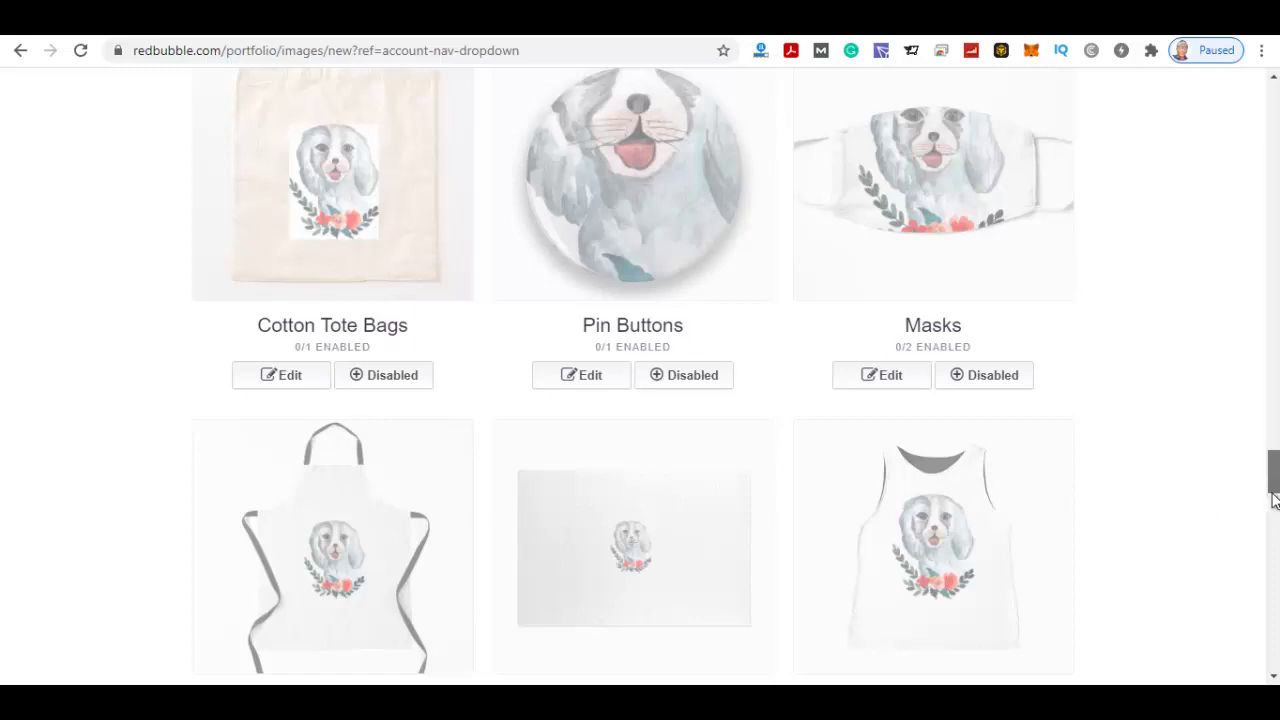
Enable the design on Sleeveless Tops and Aprons.
{"action": "mouse_move", "coordinate": [1273, 490]}
{"action": "left_mouse_down"}
{"action": "mouse_move", "coordinate": [1275, 514]}
{"action": "mouse_move", "coordinate": [1271, 500]}
{"action": "left_mouse_up"}
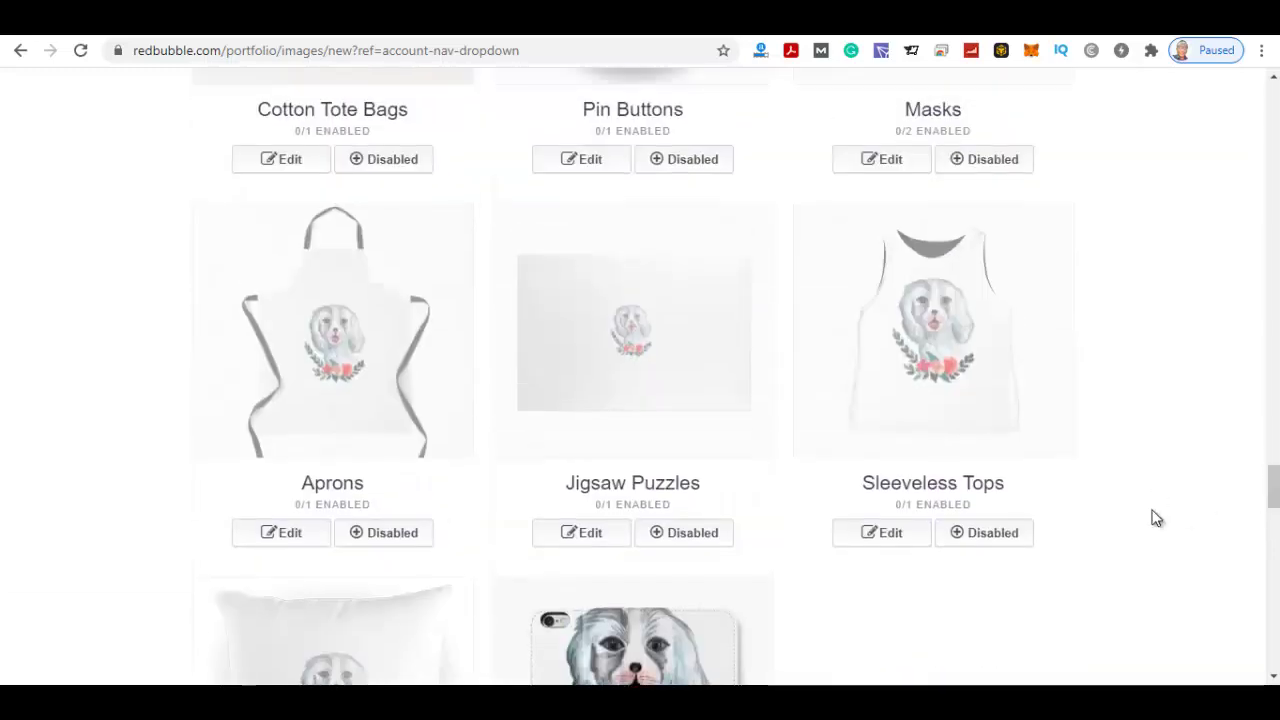
{"action": "left_click", "coordinate": [995, 533]}
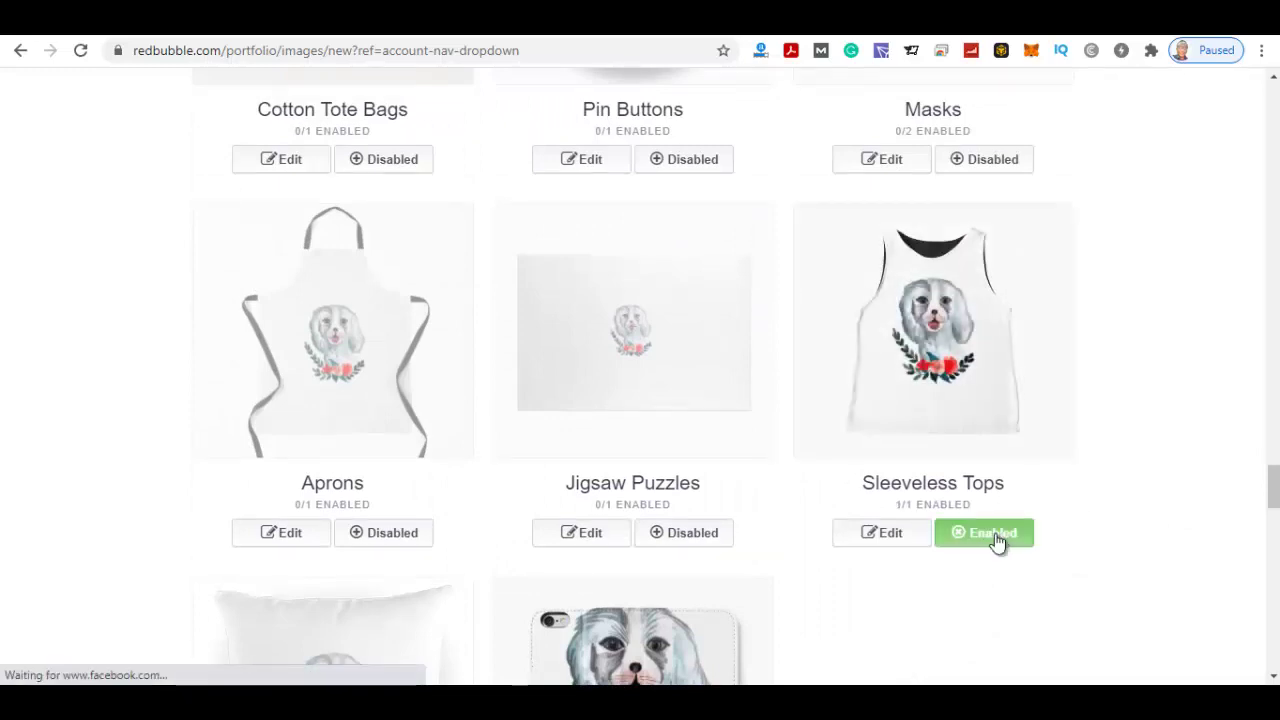
{"action": "left_click", "coordinate": [395, 538]}
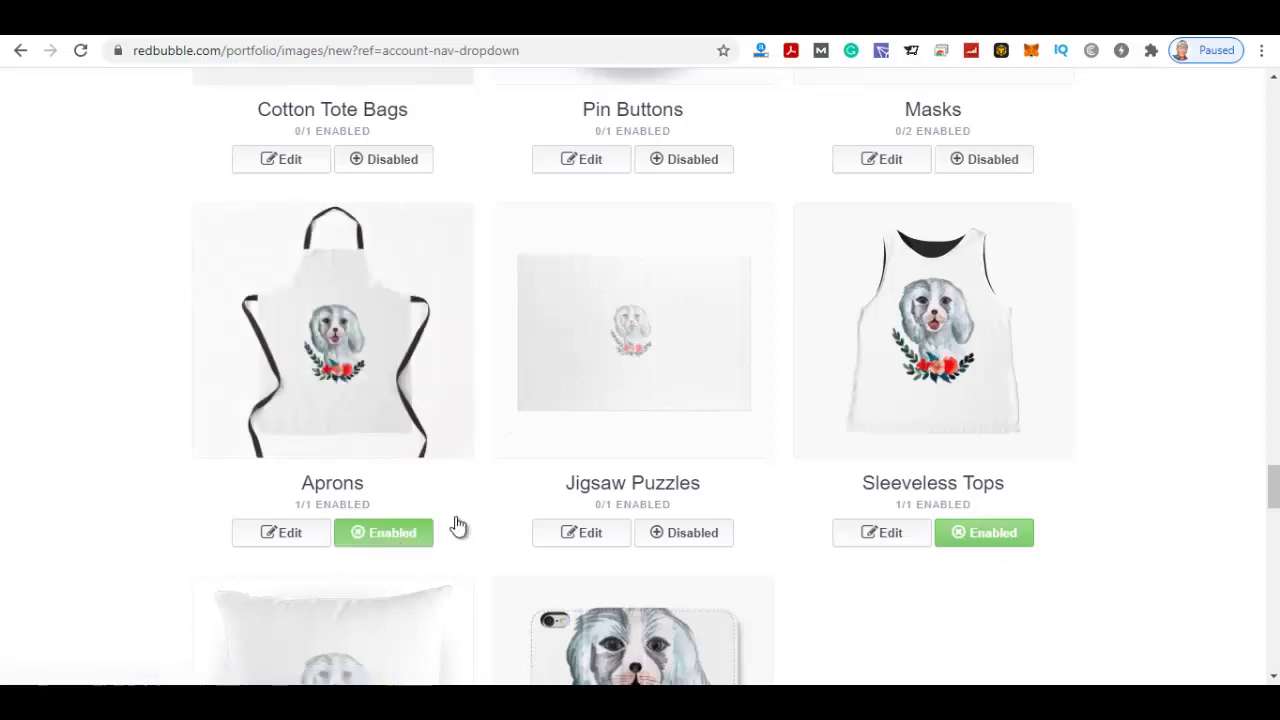
{"action": "left_click_drag", "start_coordinate": [1271, 480], "coordinate": [1270, 515]}
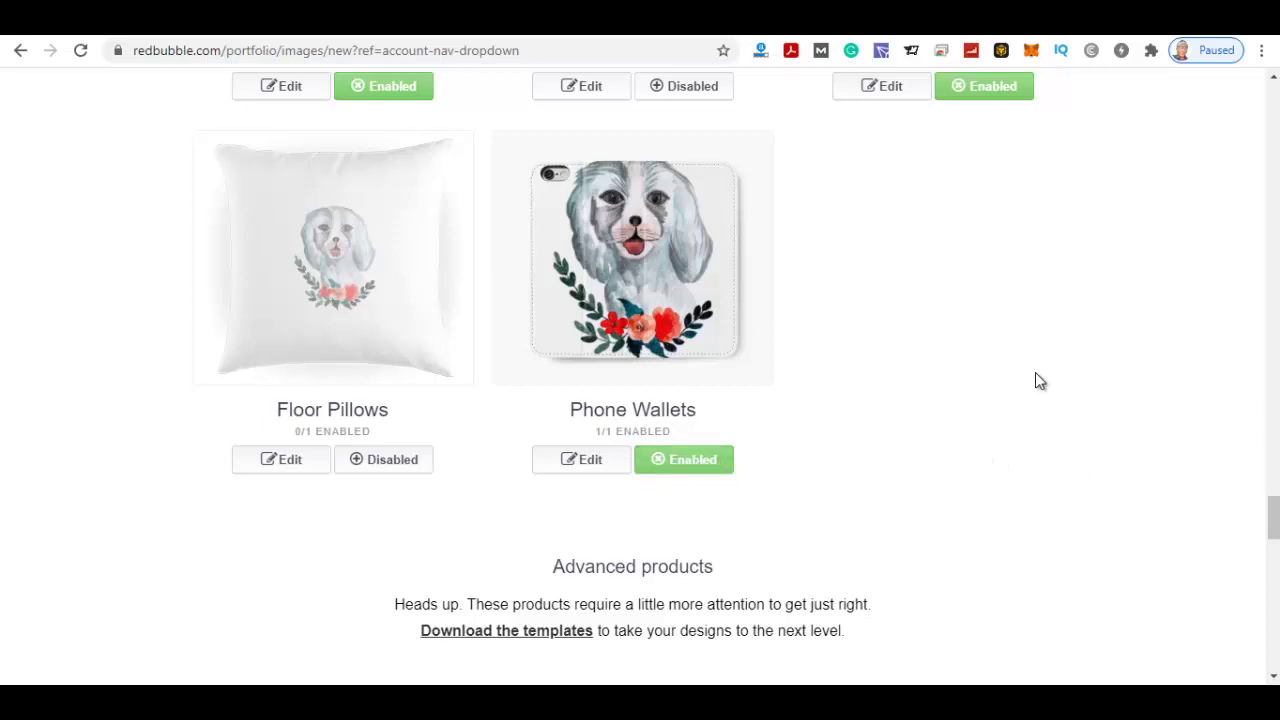
Enable the design on Floor Pillows, Graphic T-Shirts, Graphic T-Shirt Dresses and Chiffon Tops.
{"action": "left_click", "coordinate": [394, 464]}
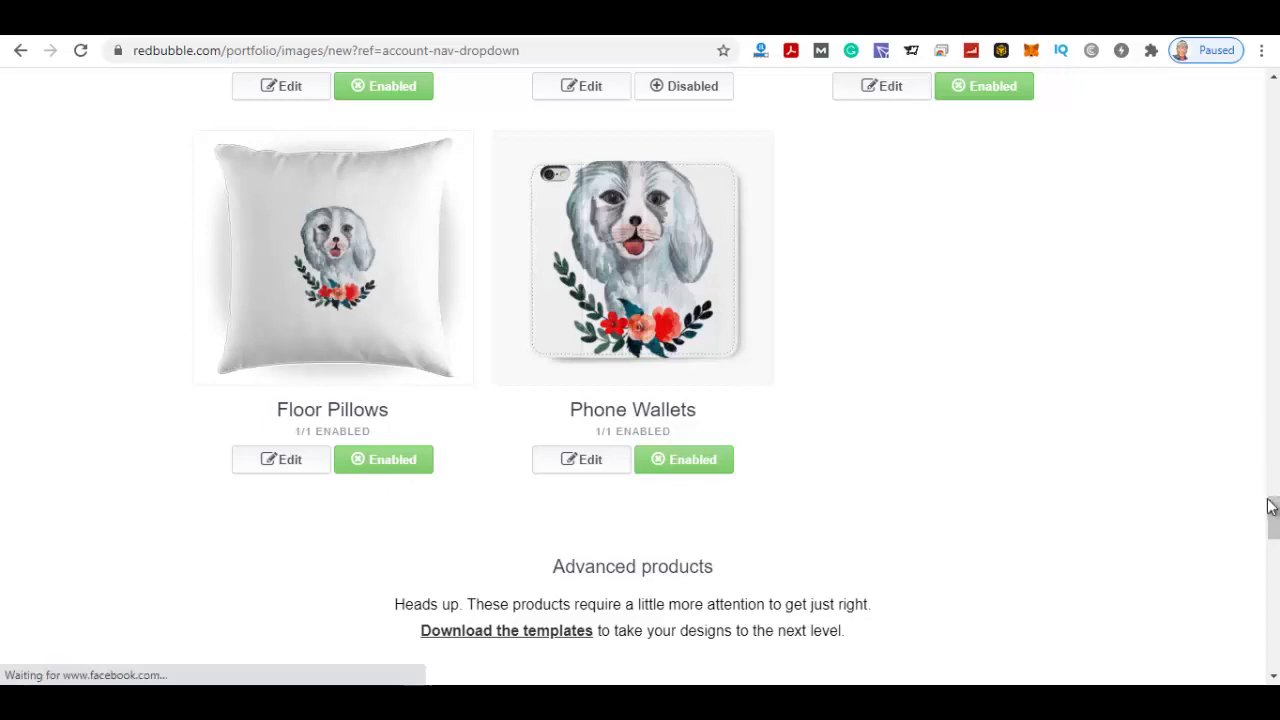
{"action": "left_click_drag", "start_coordinate": [1270, 505], "coordinate": [1206, 240]}
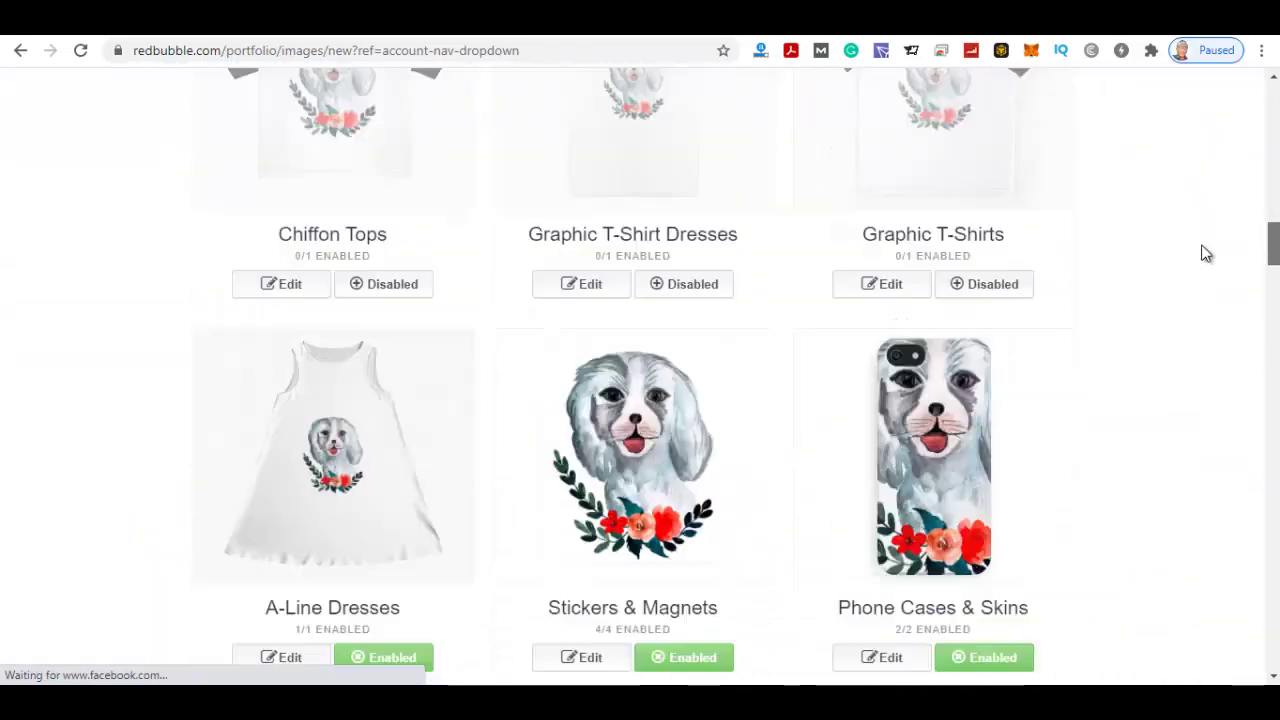
{"action": "scroll", "coordinate": [1206, 252], "scroll_direction": "down", "scroll_amount": 2}
{"action": "scroll", "coordinate": [1206, 252], "scroll_direction": "up", "scroll_amount": 2}
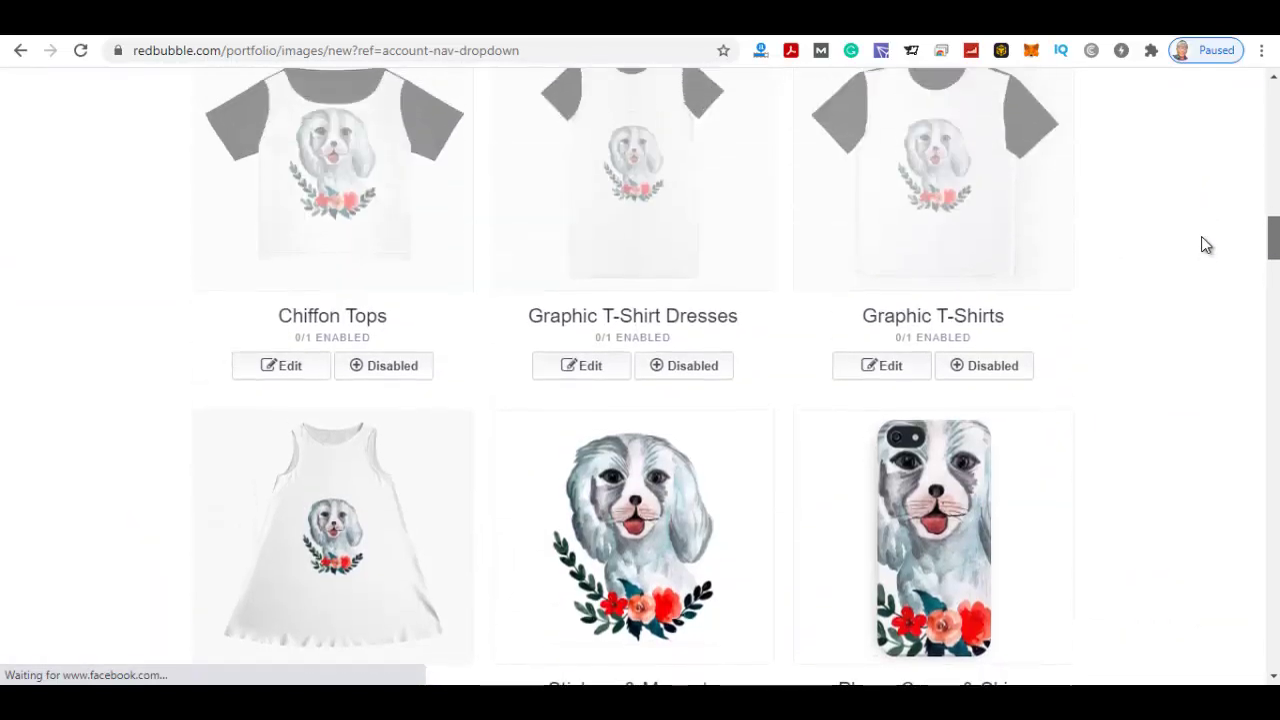
{"action": "left_click", "coordinate": [1003, 364]}
{"action": "left_click", "coordinate": [700, 368]}
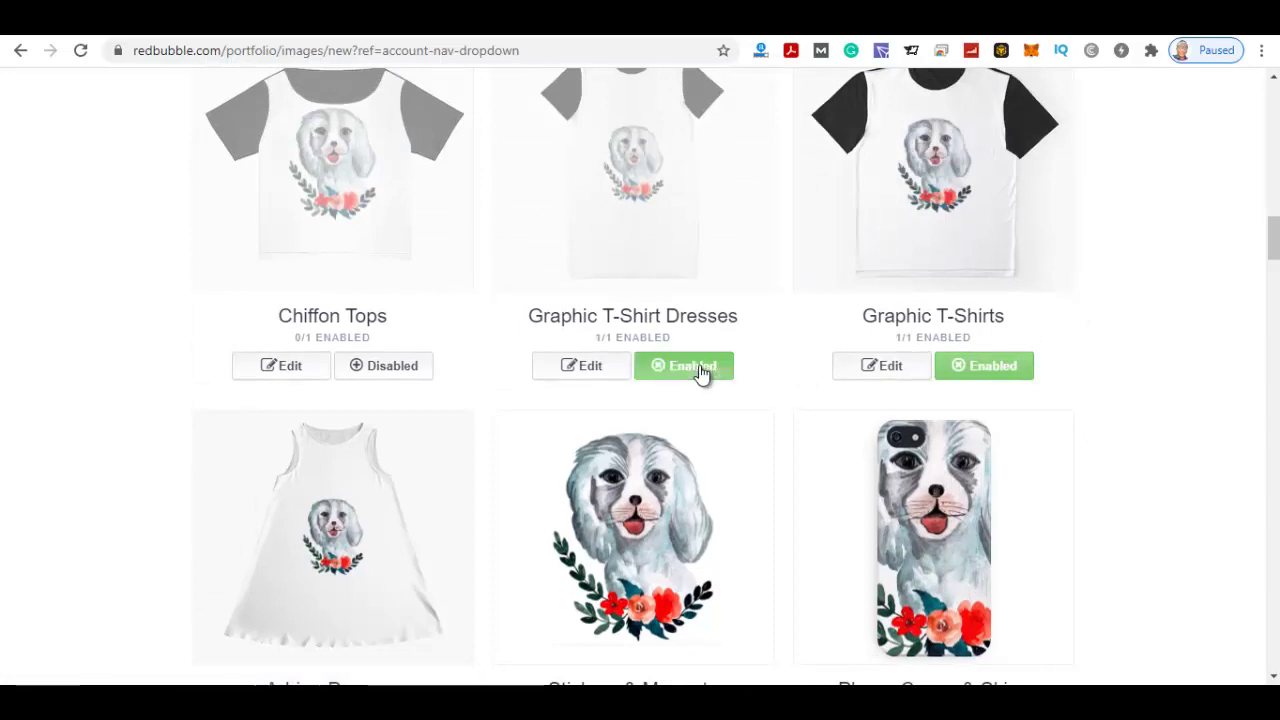
{"action": "left_click", "coordinate": [400, 367]}
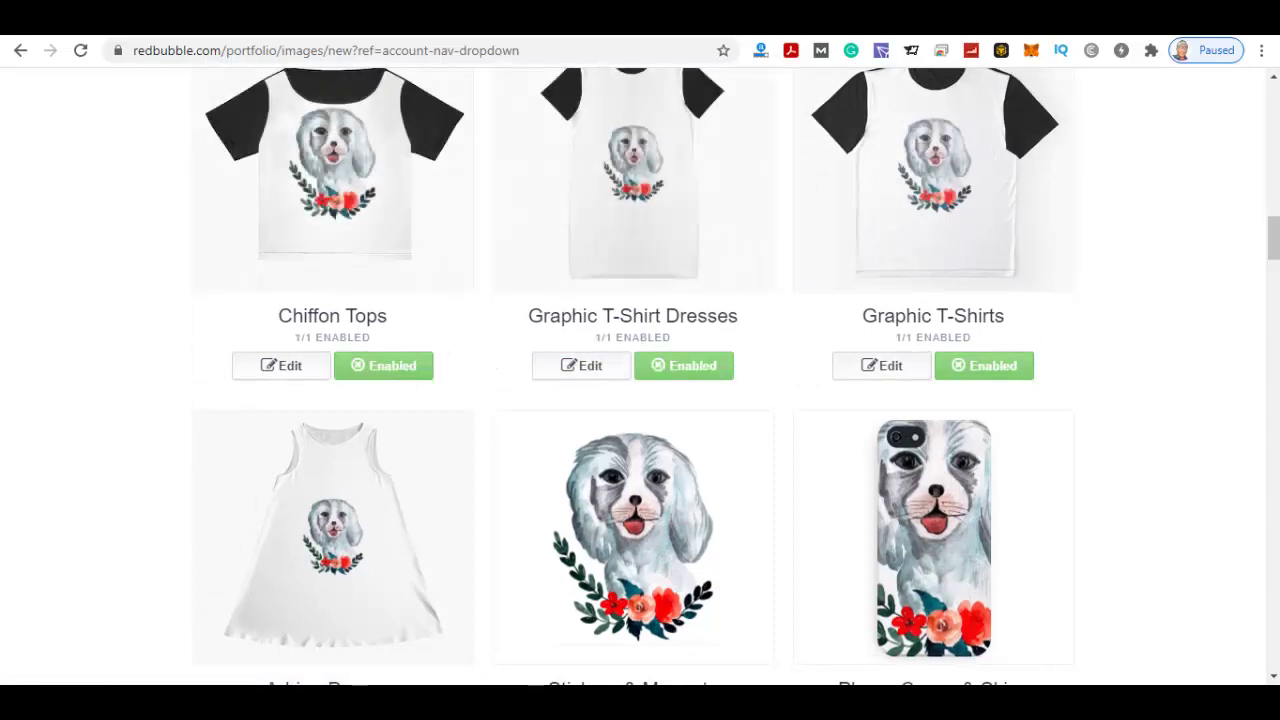
Save the new work "A Cute Water Coloured Dog" to publish it with the entered details and enabled products.
{"action": "left_click_drag", "start_coordinate": [1274, 260], "coordinate": [1272, 110]}
{"action": "key", "text": "ctrl+a"}
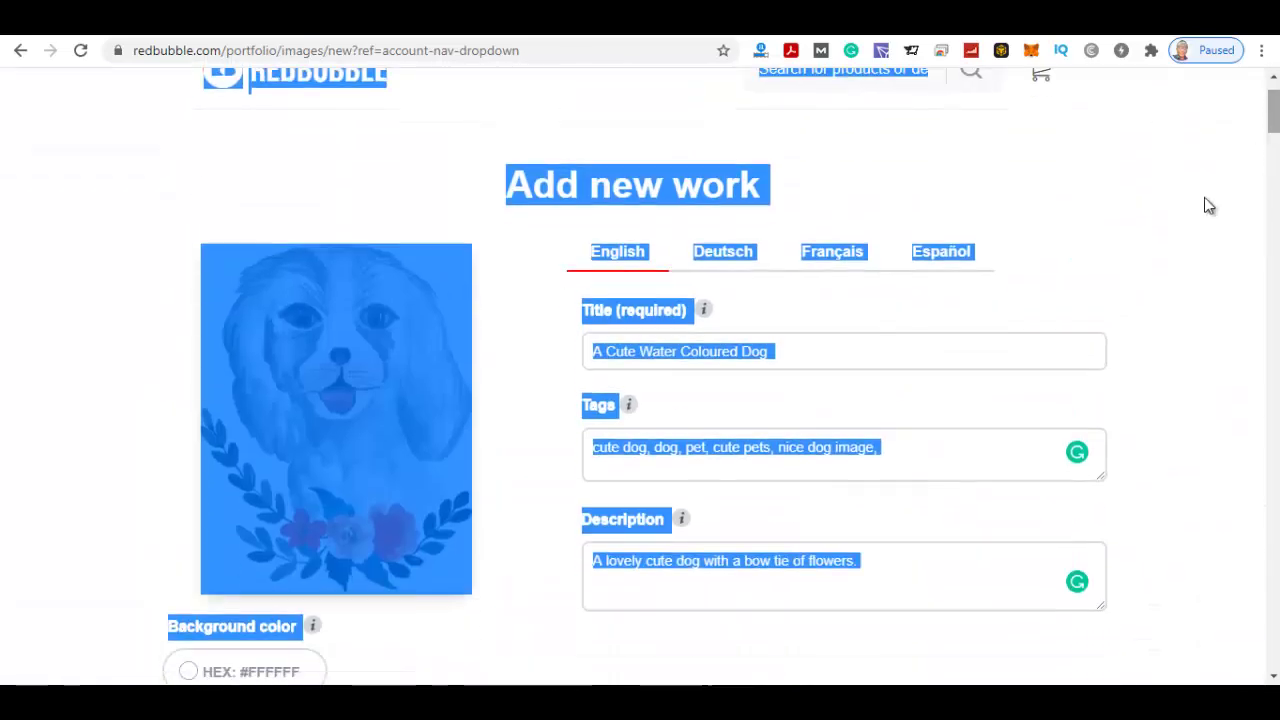
{"action": "left_click", "coordinate": [1190, 224]}
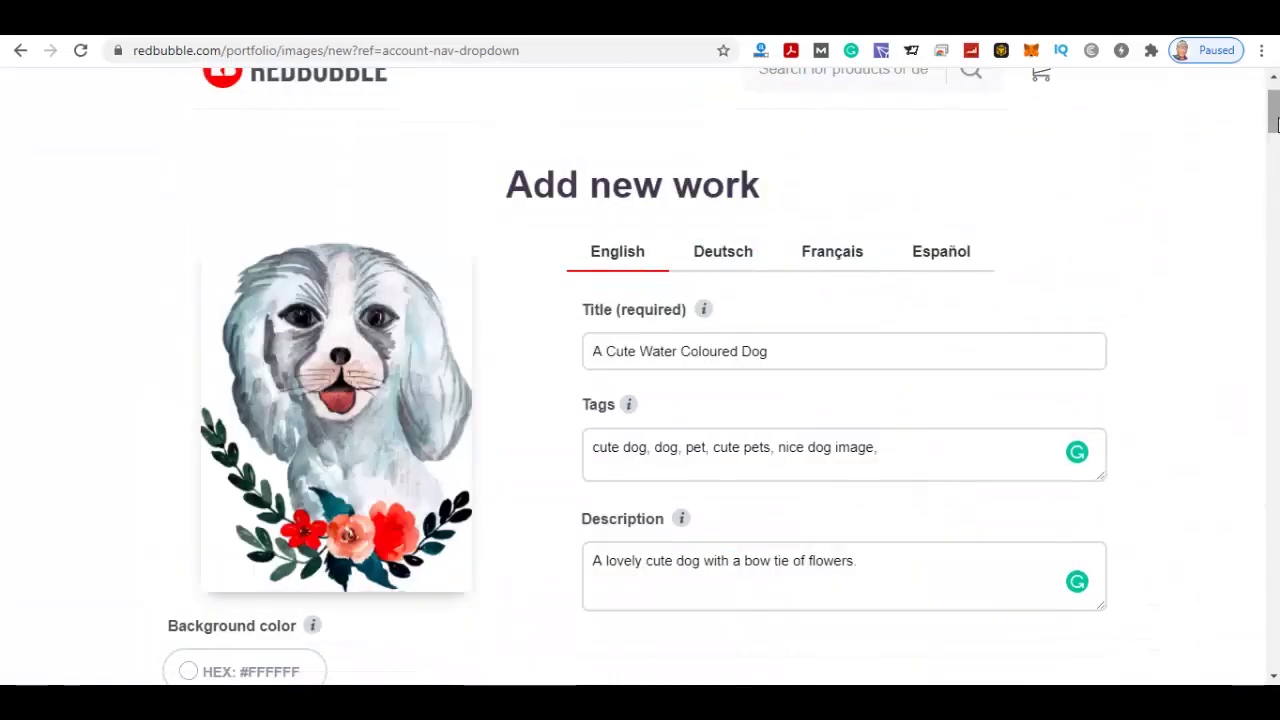
{"action": "left_click_drag", "start_coordinate": [1274, 130], "coordinate": [1275, 614]}
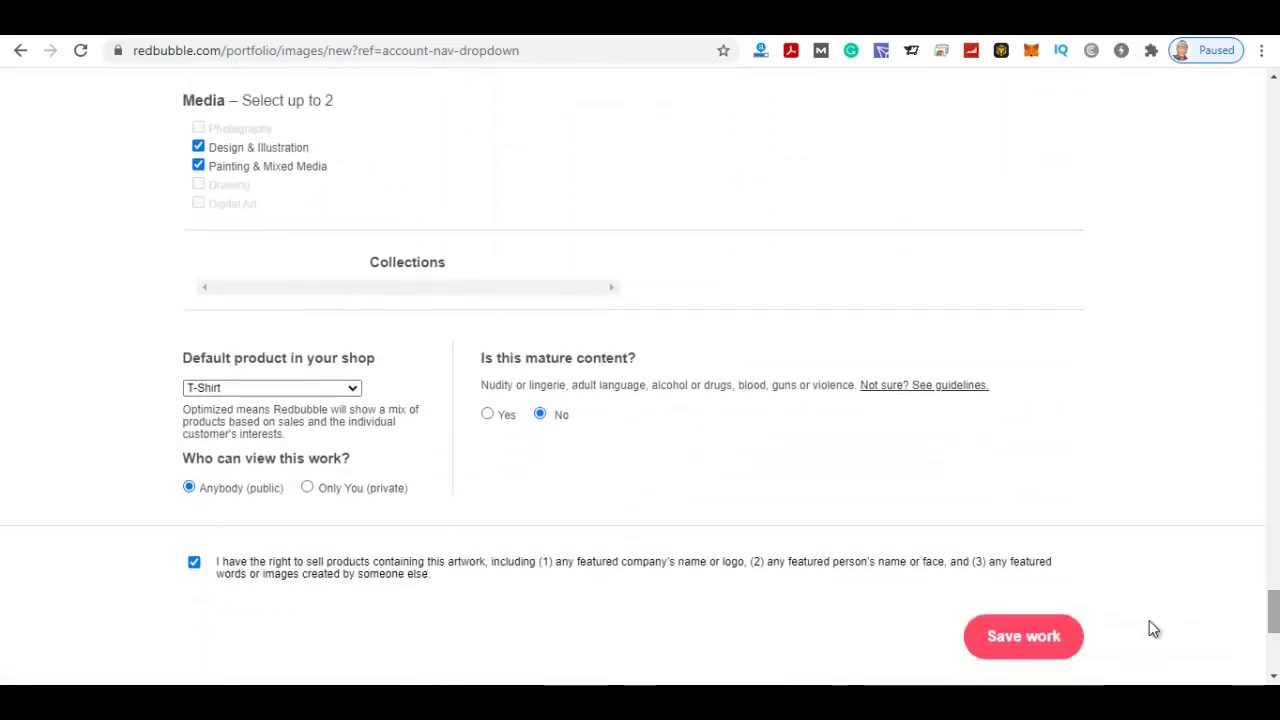
{"action": "left_click", "coordinate": [1016, 634]}
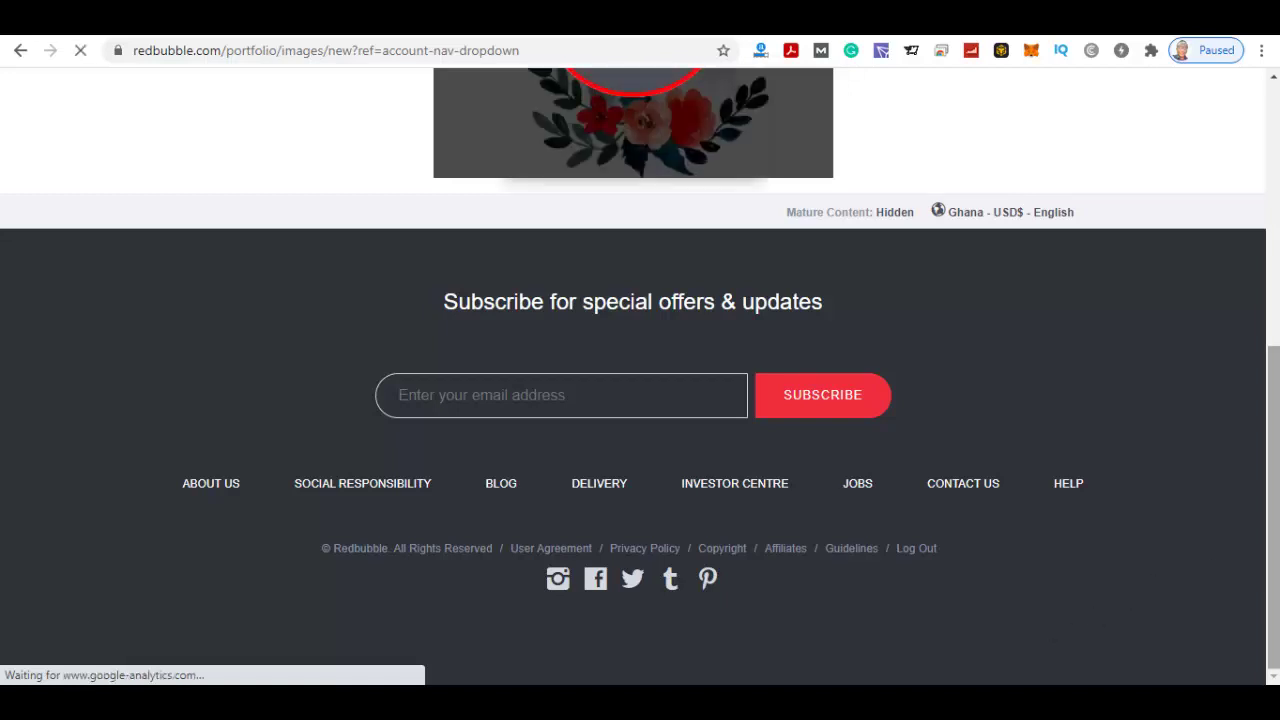
{"action": "scroll", "coordinate": [640, 370], "scroll_direction": "up", "scroll_amount": 2}
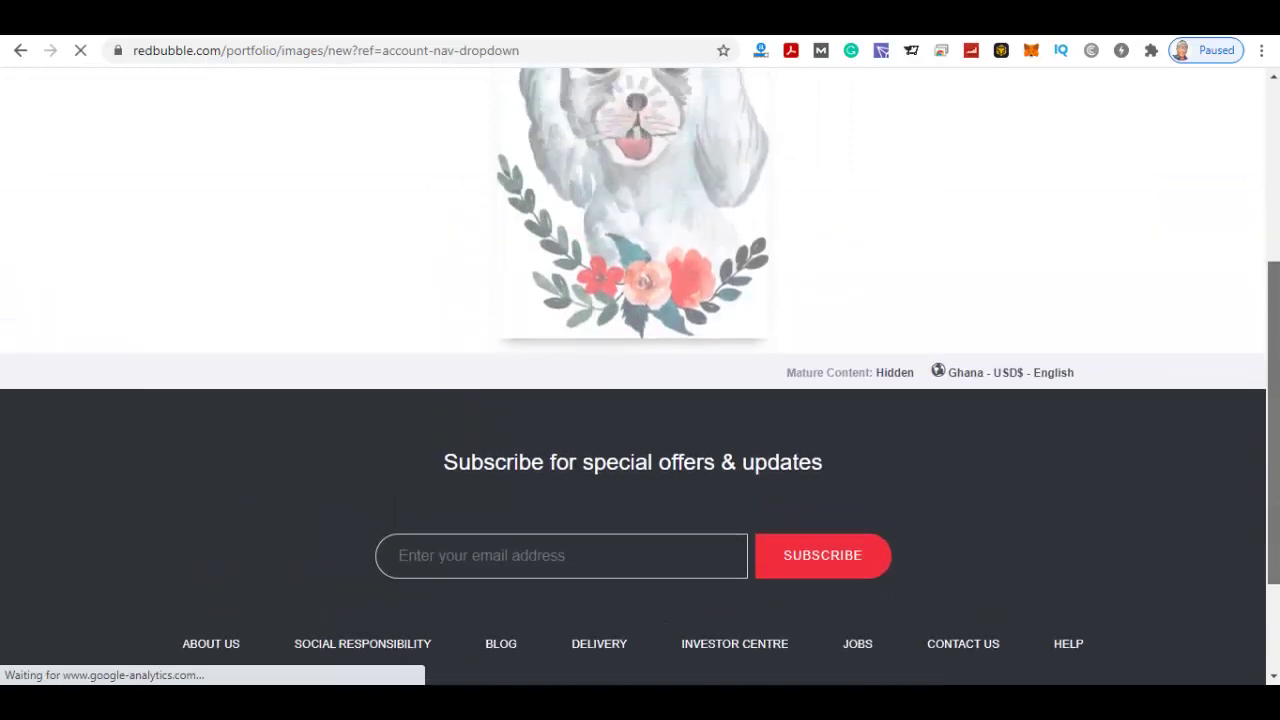
{"action": "left_click_drag", "start_coordinate": [1274, 446], "coordinate": [1269, 251]}
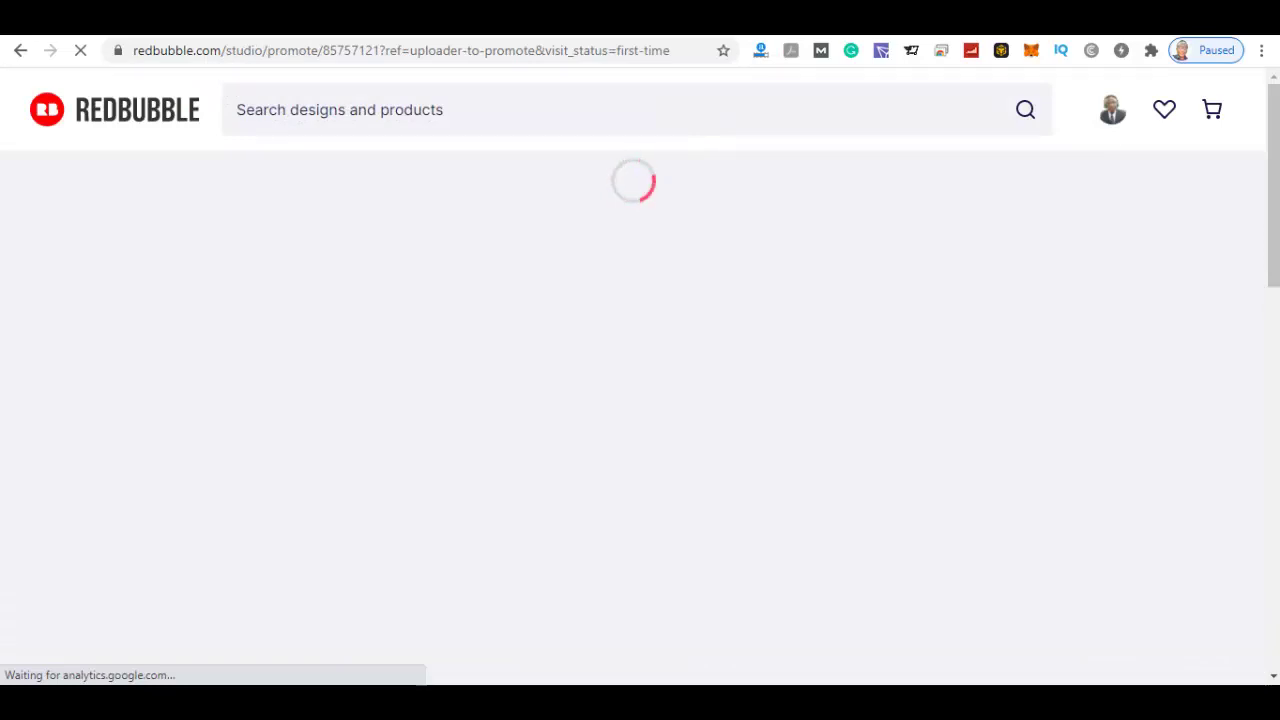
Examine the published design's previews on its products, from shirts and dresses to phone cases, bags, mugs and the apron.
{"action": "scroll", "coordinate": [640, 380], "scroll_direction": "down", "scroll_amount": 6}
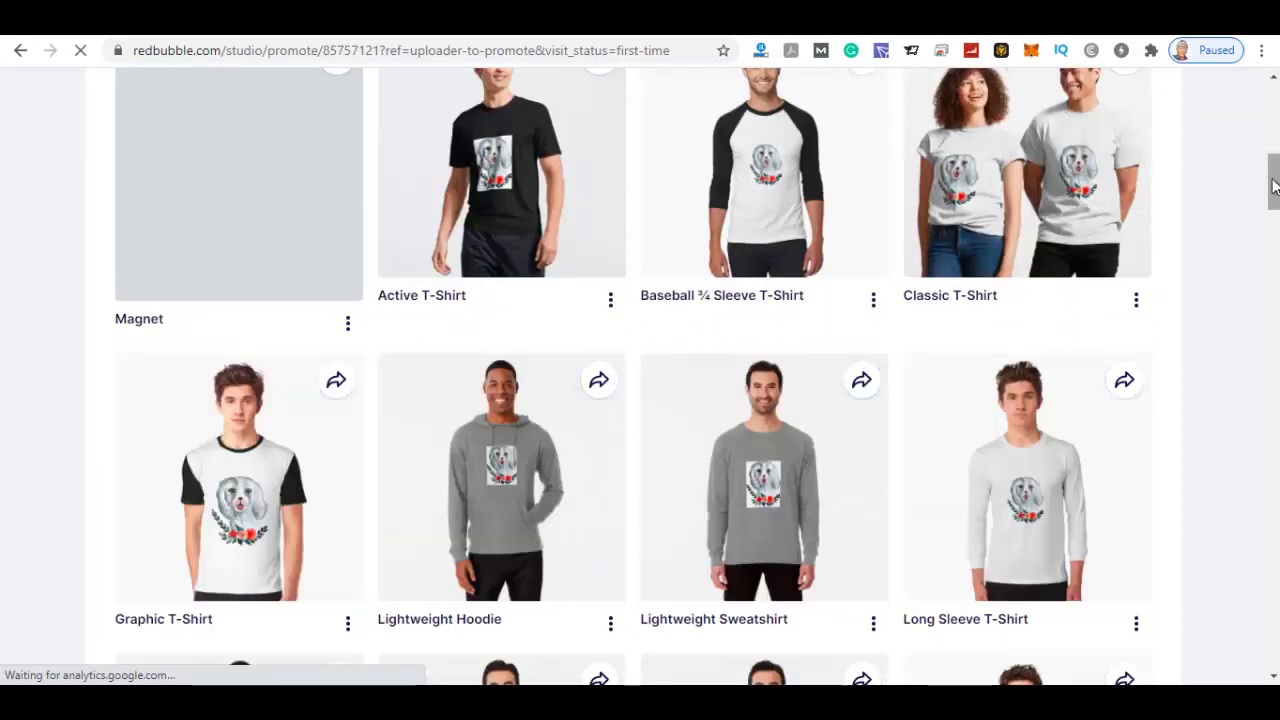
{"action": "mouse_move", "coordinate": [1273, 186]}
{"action": "left_mouse_down"}
{"action": "mouse_move", "coordinate": [1249, 149]}
{"action": "mouse_move", "coordinate": [1253, 175]}
{"action": "left_mouse_up"}
{"action": "scroll", "coordinate": [1249, 178], "scroll_direction": "up", "scroll_amount": 3}
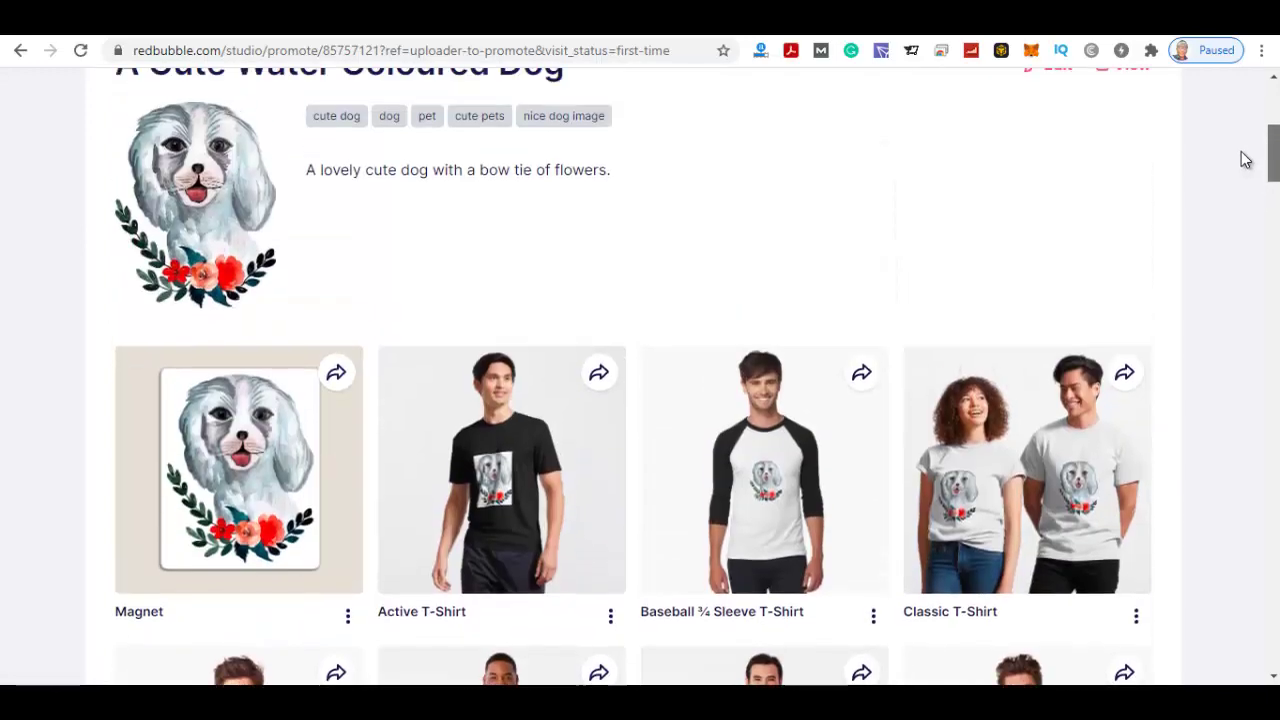
{"action": "scroll", "coordinate": [1245, 160], "scroll_direction": "down", "scroll_amount": 1}
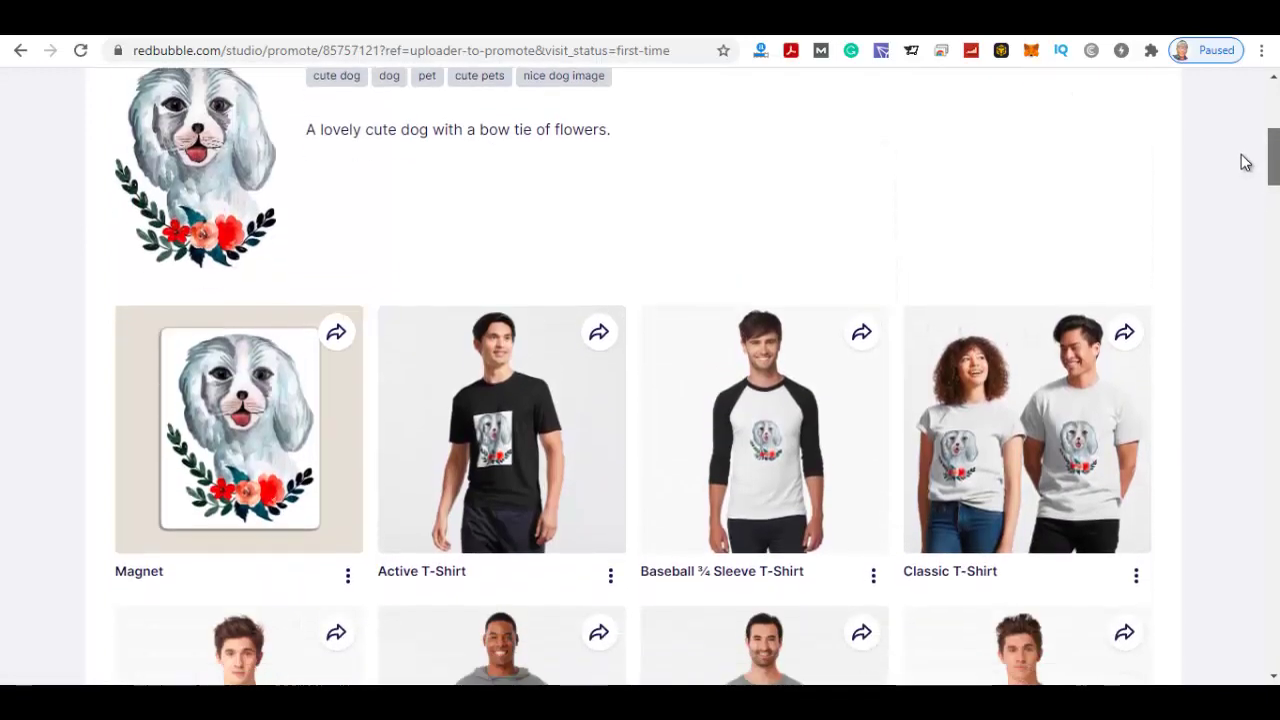
{"action": "scroll", "coordinate": [1245, 158], "scroll_direction": "up", "scroll_amount": 1}
{"action": "scroll", "coordinate": [1247, 165], "scroll_direction": "down", "scroll_amount": 2}
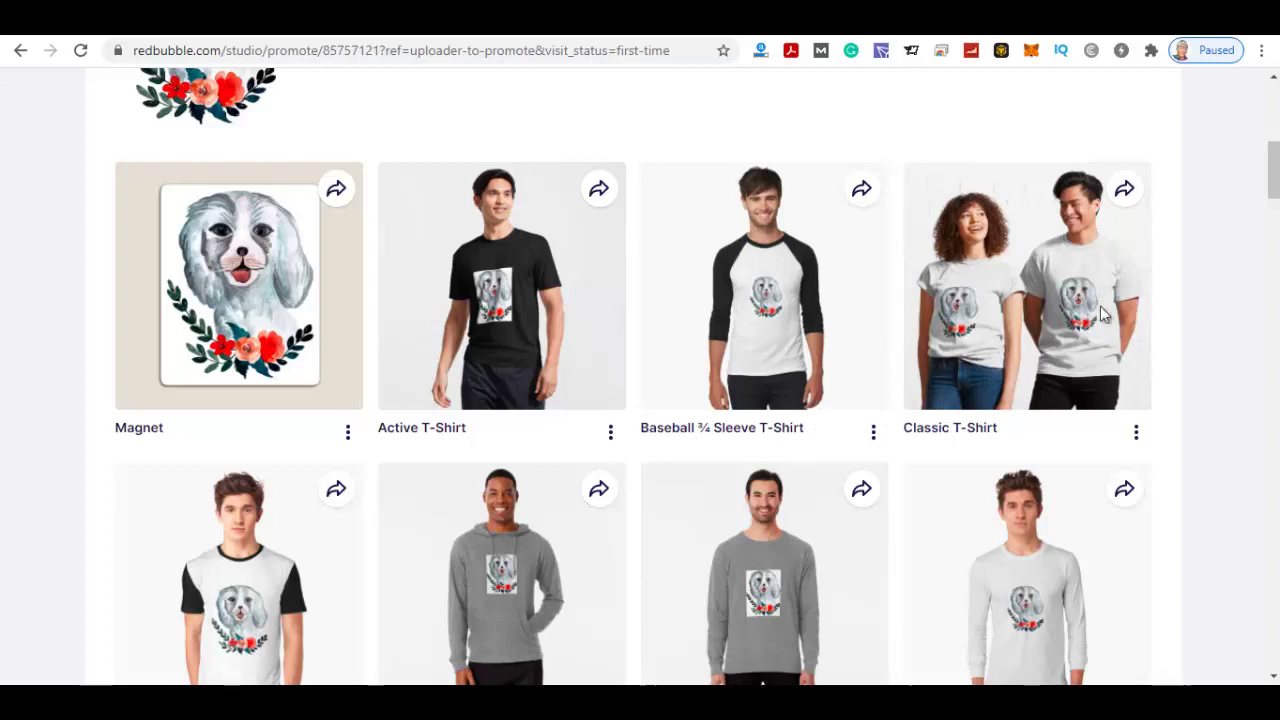
{"action": "scroll", "coordinate": [1273, 212], "scroll_direction": "down", "scroll_amount": 3}
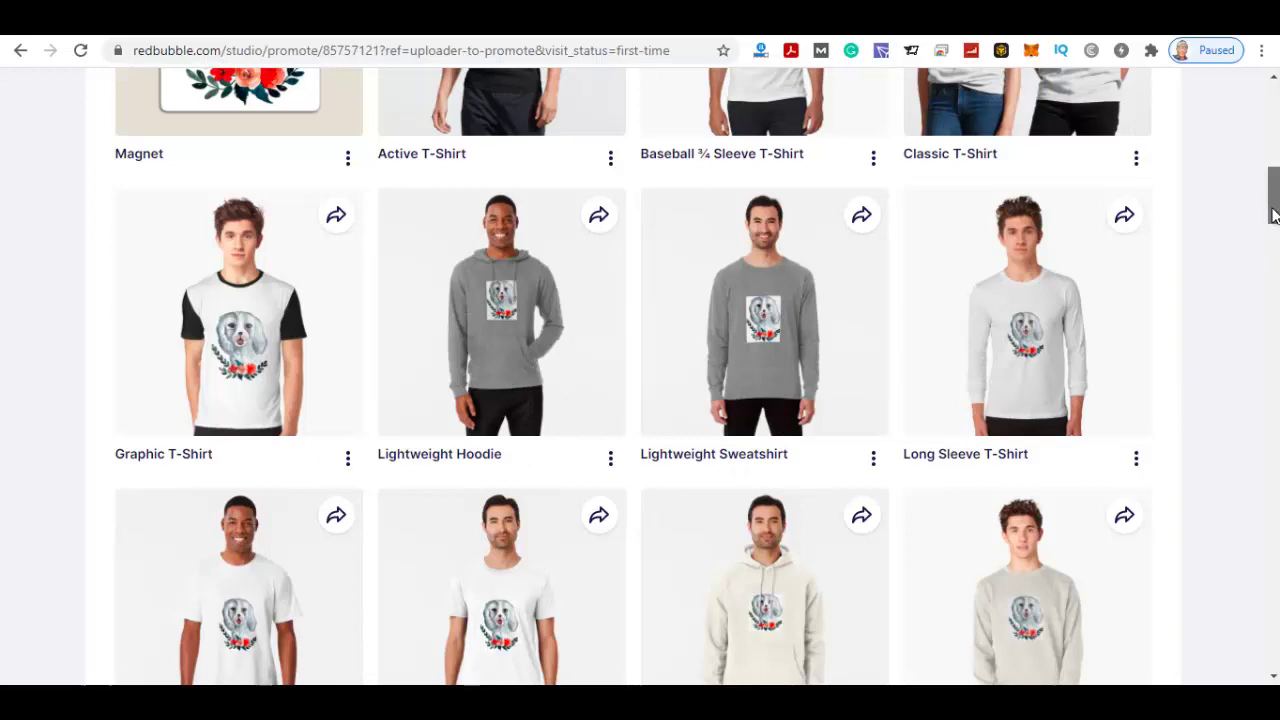
{"action": "left_click_drag", "start_coordinate": [1274, 211], "coordinate": [1268, 316]}
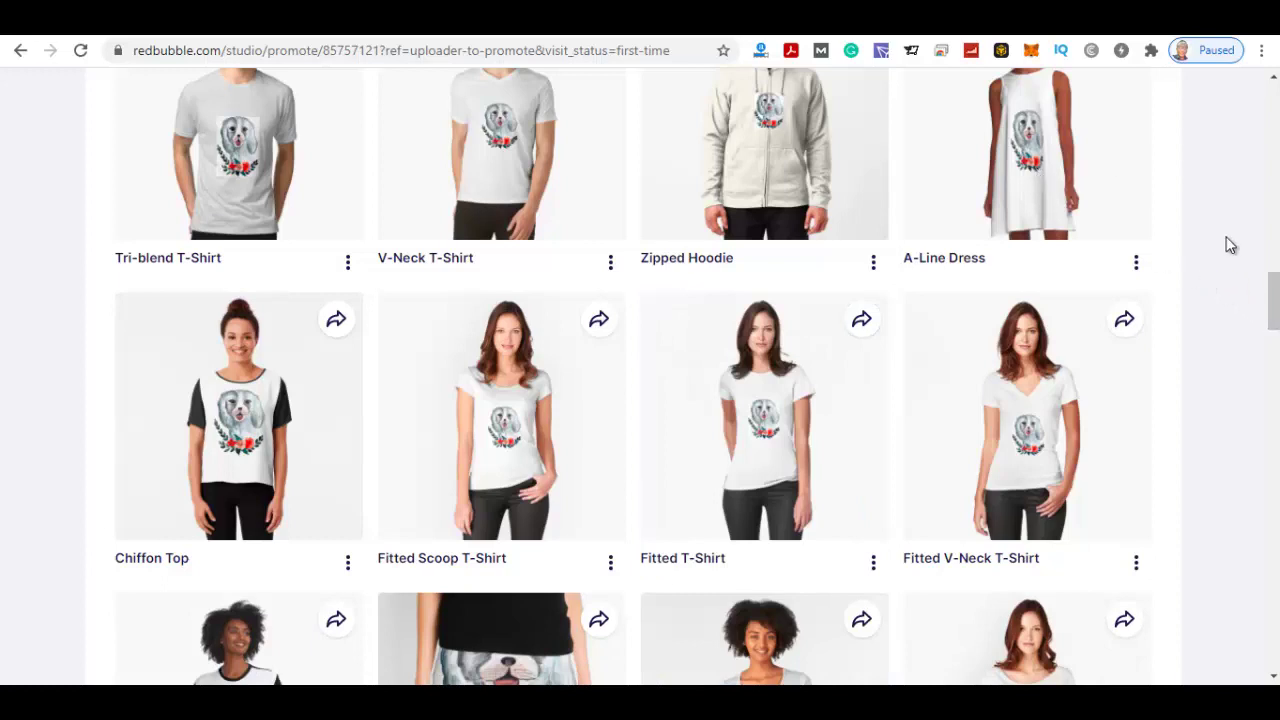
{"action": "left_click_drag", "start_coordinate": [1275, 315], "coordinate": [1263, 327]}
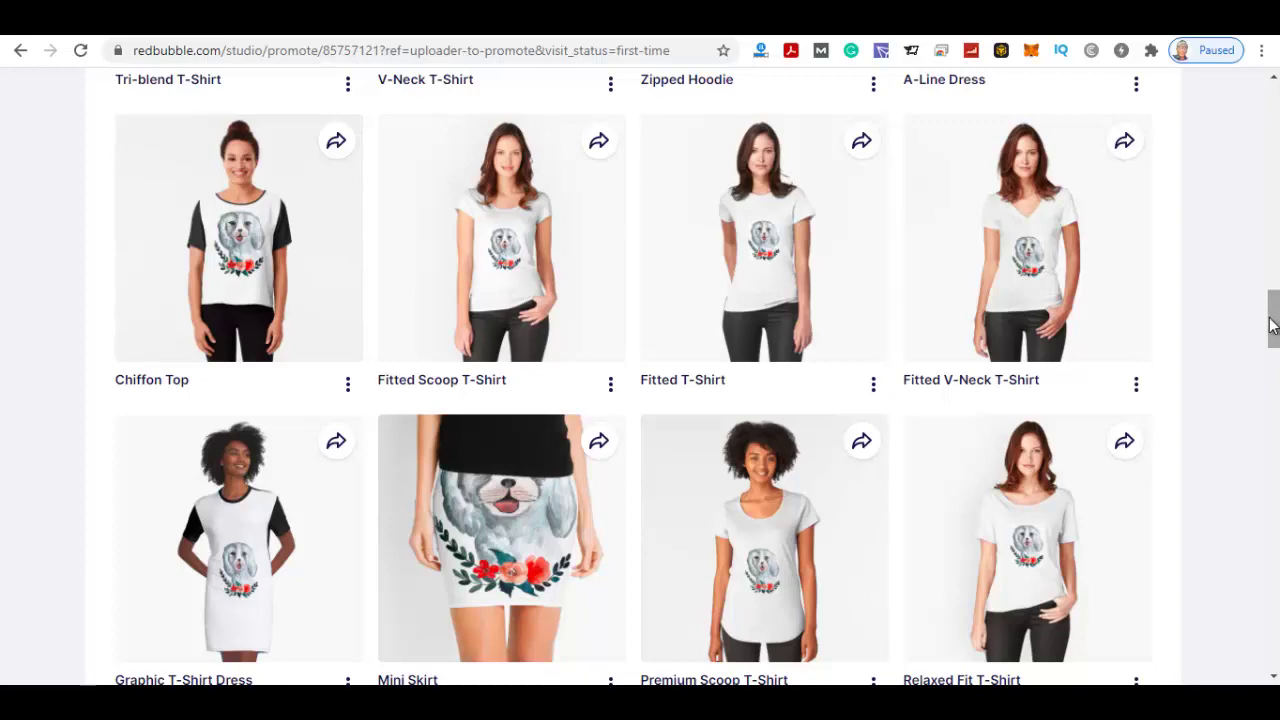
{"action": "left_click_drag", "start_coordinate": [1273, 333], "coordinate": [1264, 474]}
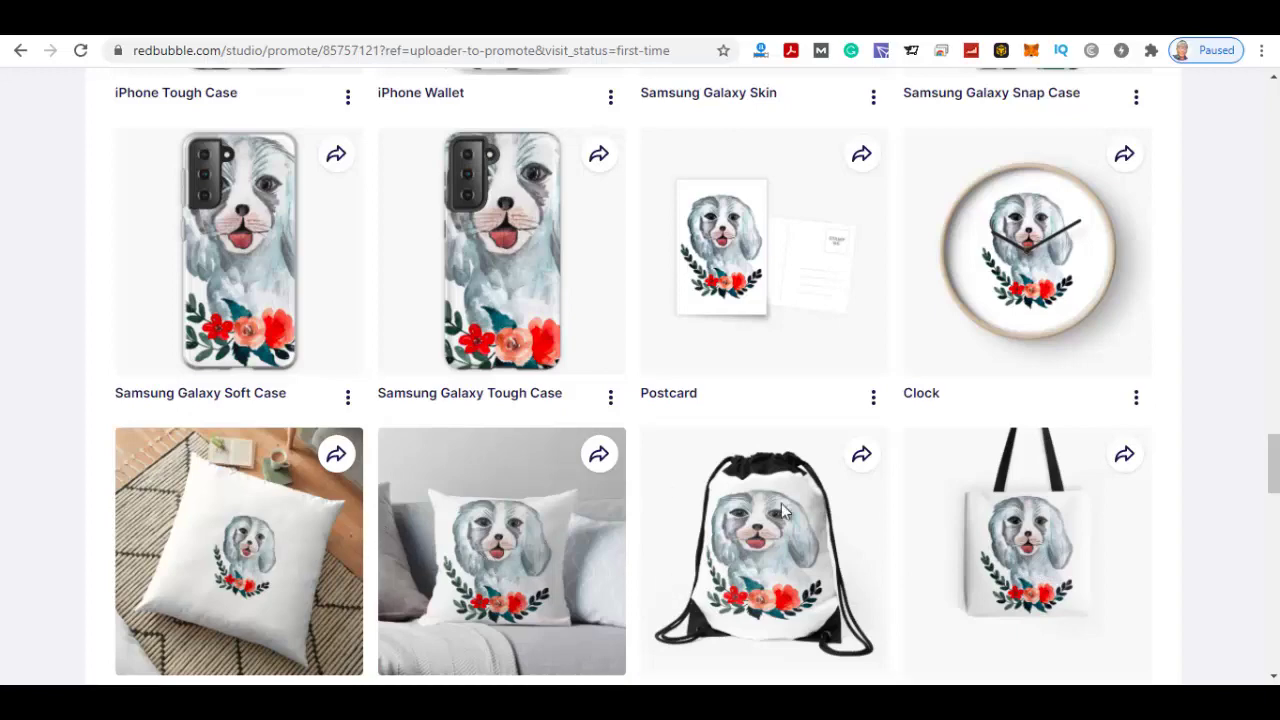
{"action": "left_click_drag", "start_coordinate": [1273, 473], "coordinate": [1273, 528]}
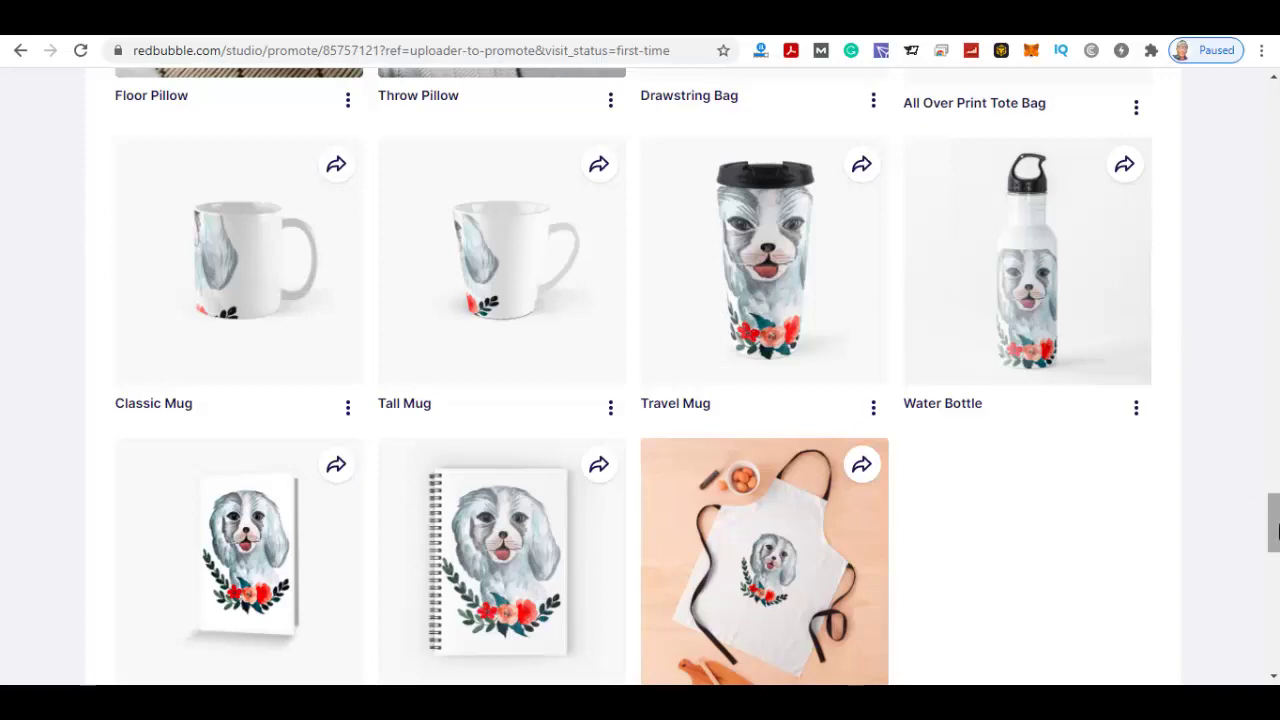
{"action": "left_click_drag", "start_coordinate": [1276, 545], "coordinate": [963, 366]}
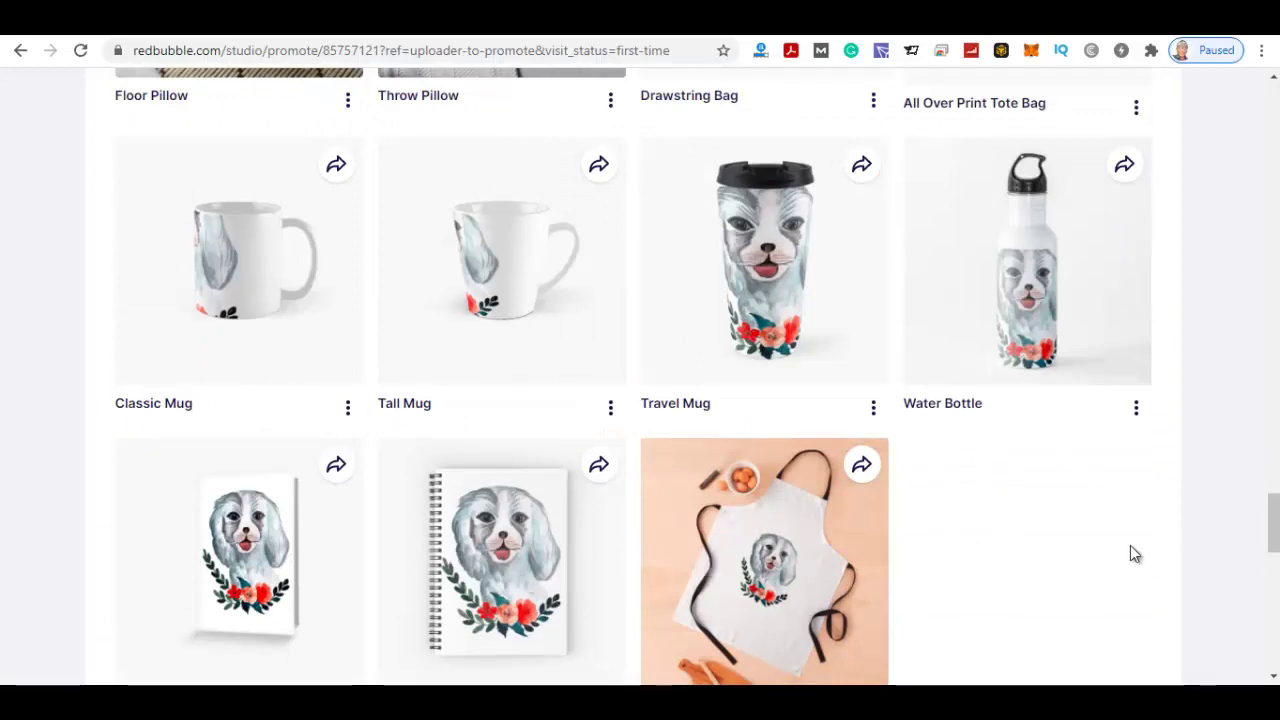
{"action": "left_click_drag", "start_coordinate": [1276, 527], "coordinate": [1276, 115]}
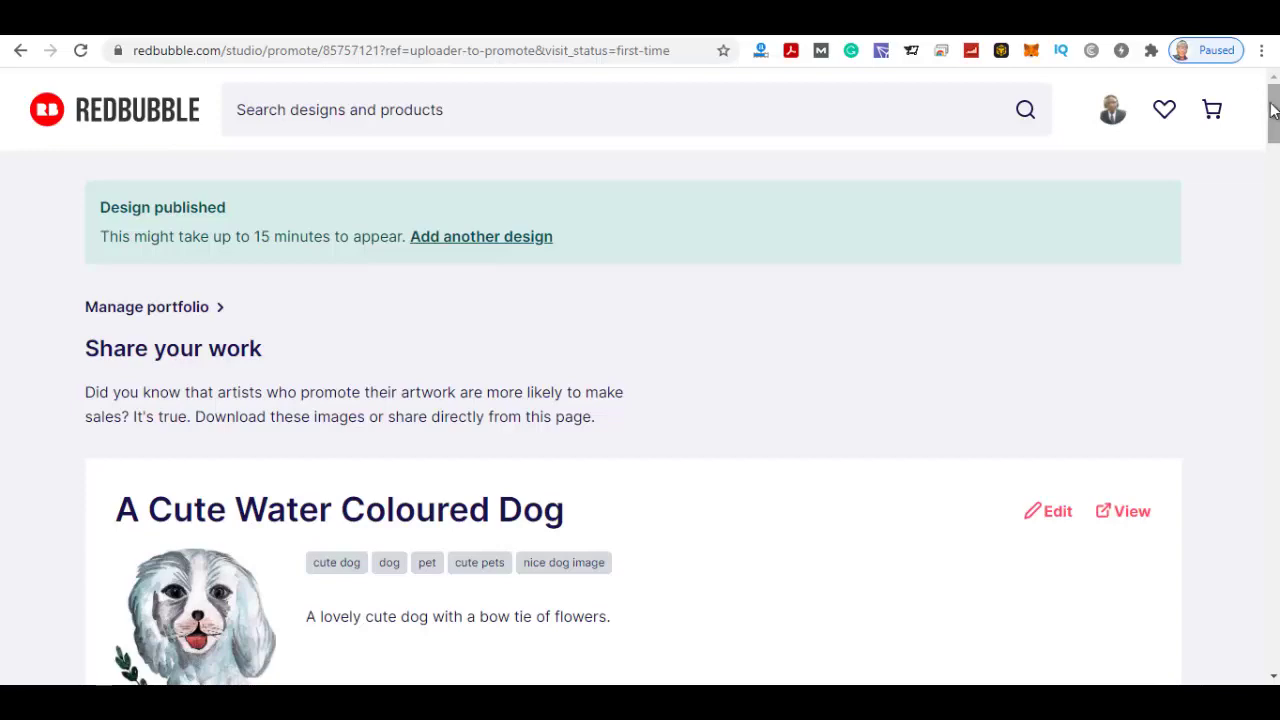
{"action": "left_click_drag", "start_coordinate": [1272, 110], "coordinate": [1274, 167]}
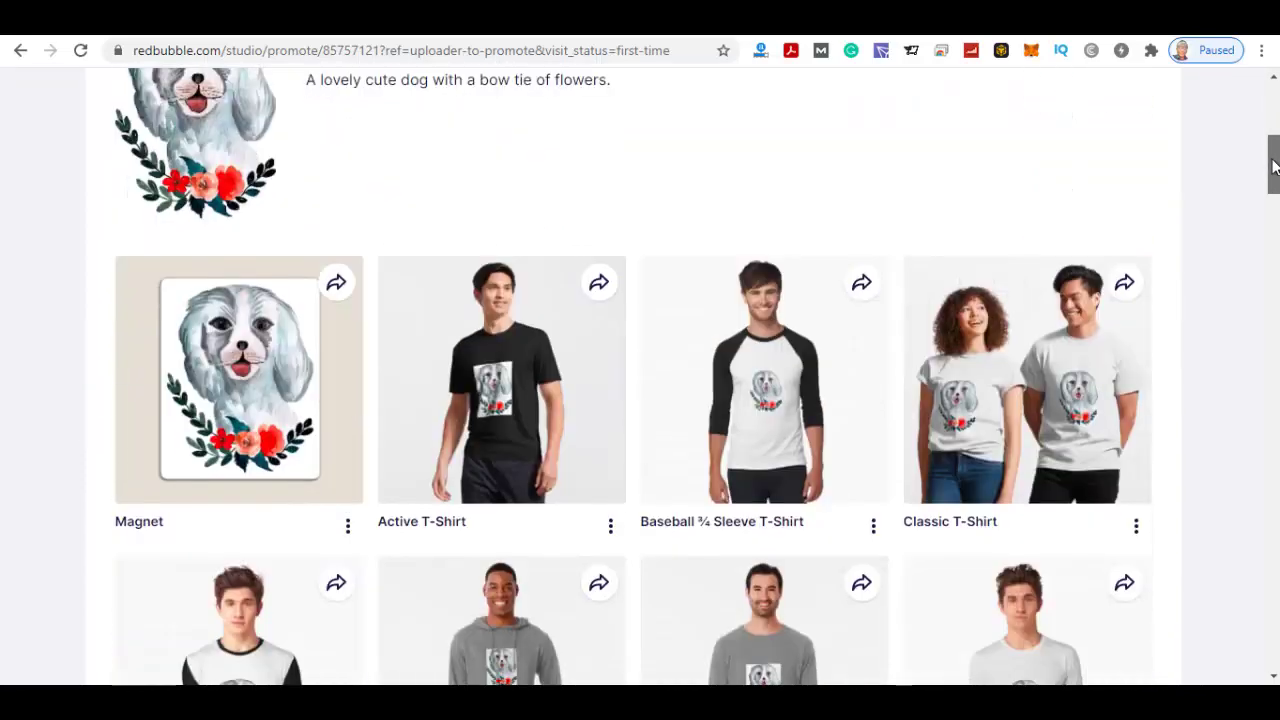